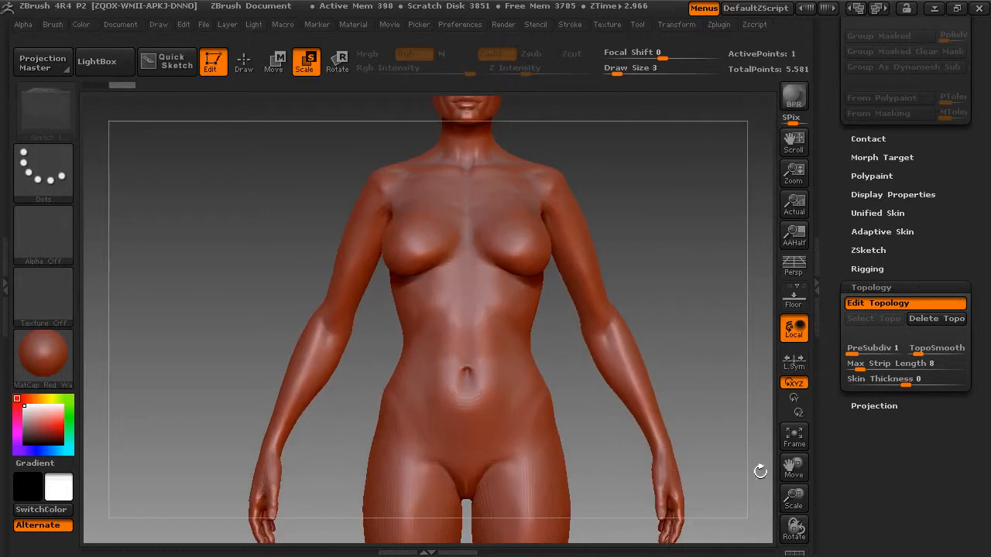
Switch to Draw mode for placing topology points on the figure.
left_click(248, 66)
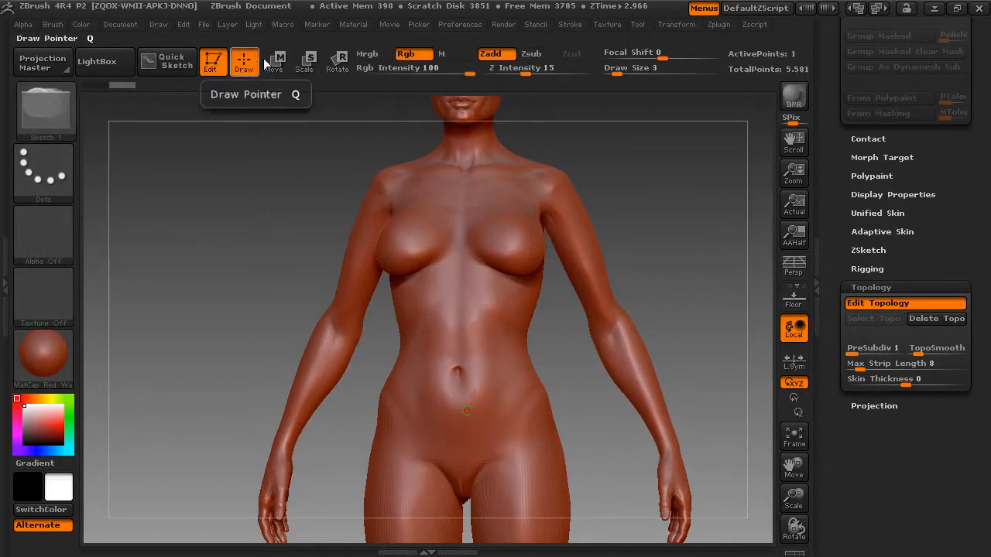
left_click(458, 263)
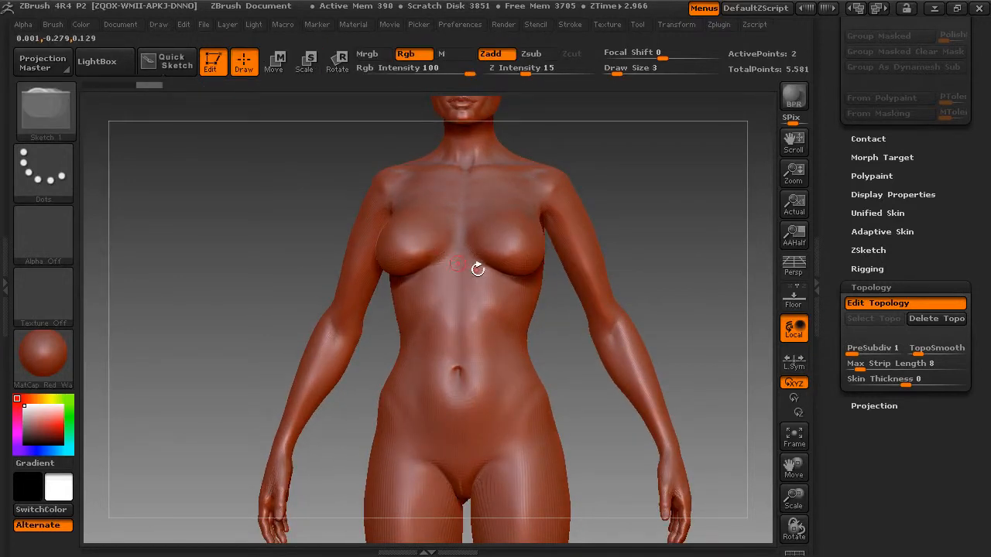
left_click(510, 278)
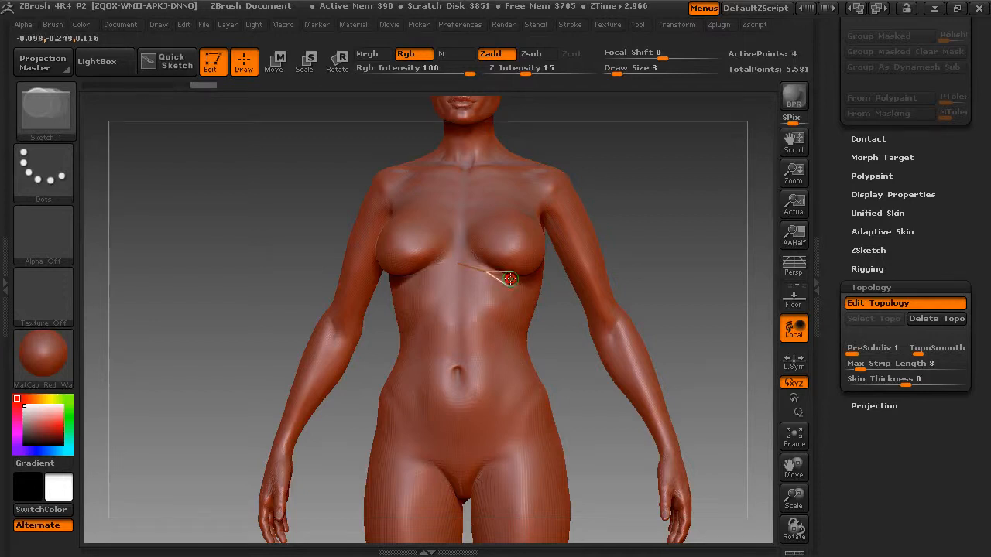
key("ctrl+z")
key("ctrl+z")
key("ctrl+z")
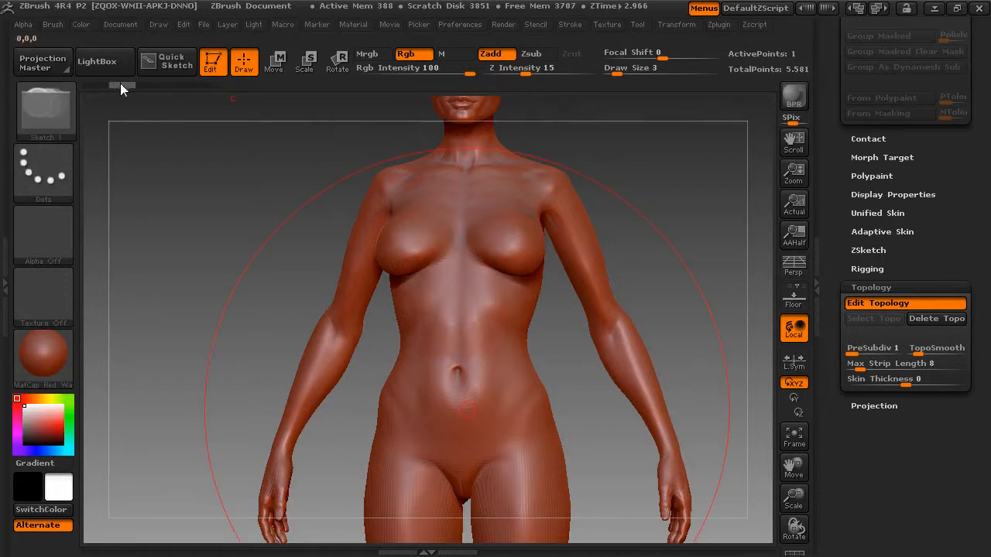
Draw a mirrored topology line from the centre of the chest, under the bust and around the side below the armpit.
left_click_drag(120, 87, 140, 83)
left_click(484, 271)
left_click(509, 279)
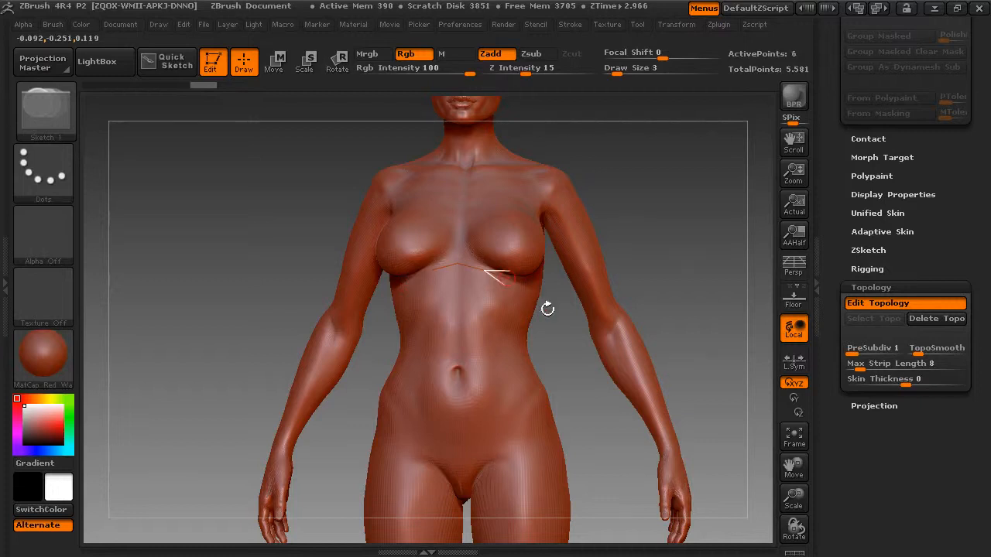
left_click_drag(547, 309, 504, 272)
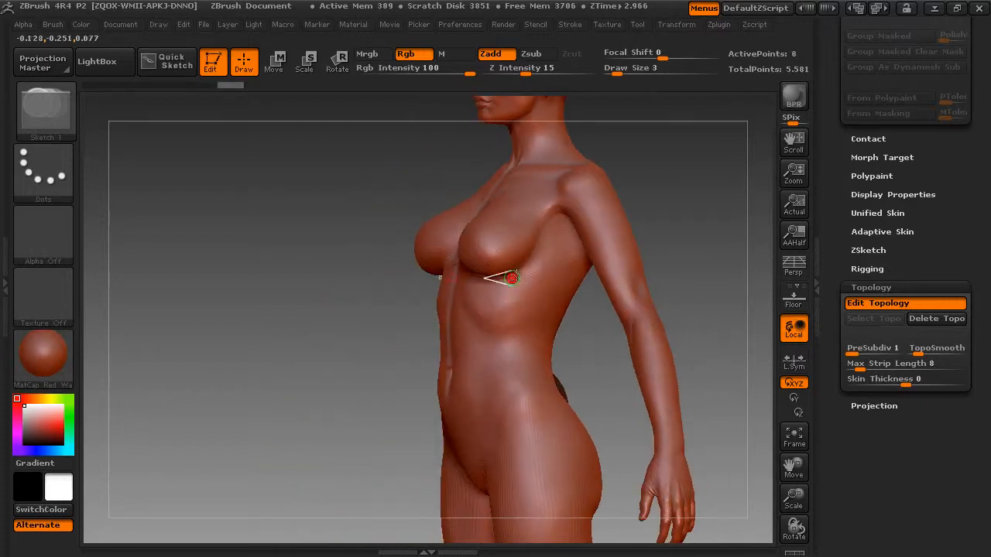
left_click(531, 267)
left_click(541, 248)
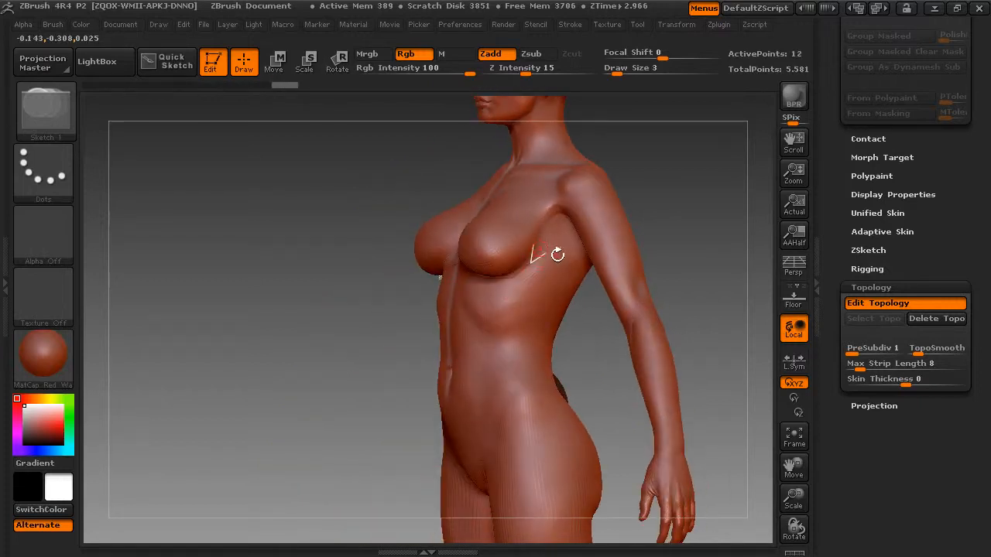
left_click(559, 254)
left_click(568, 258)
Continue the mirrored upper topology line across the back to a point just beside the spine.
left_click_drag(589, 314, 491, 290)
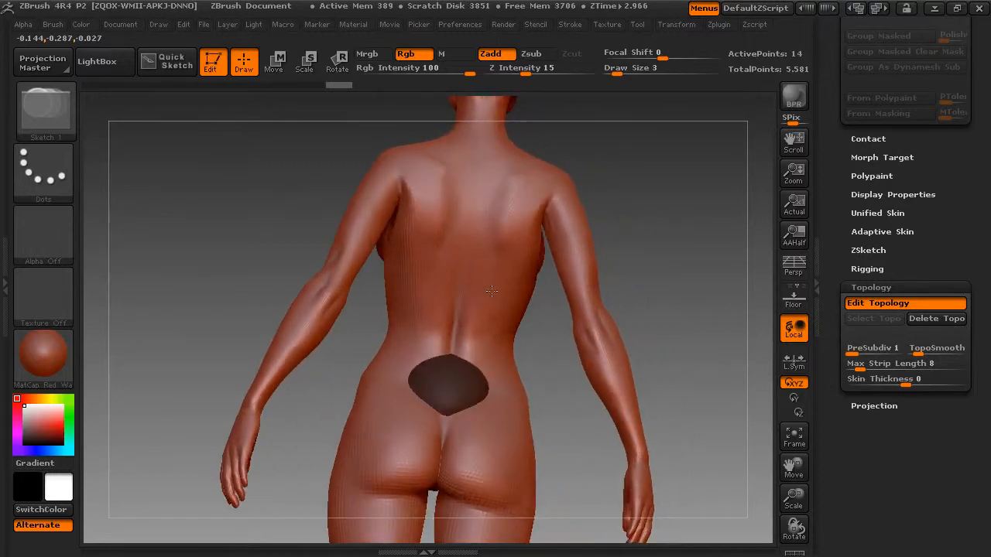
left_click(408, 250)
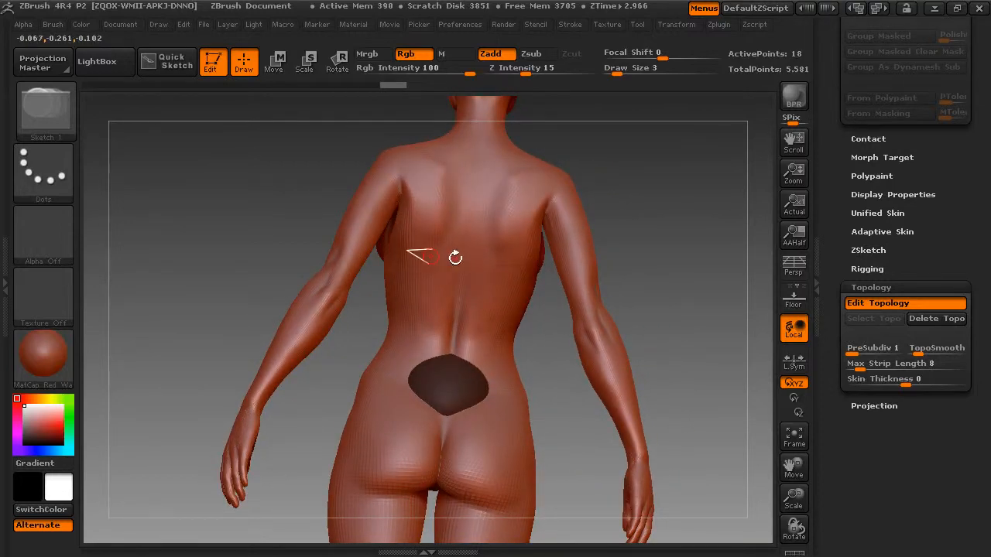
left_click(432, 256)
left_click(455, 258)
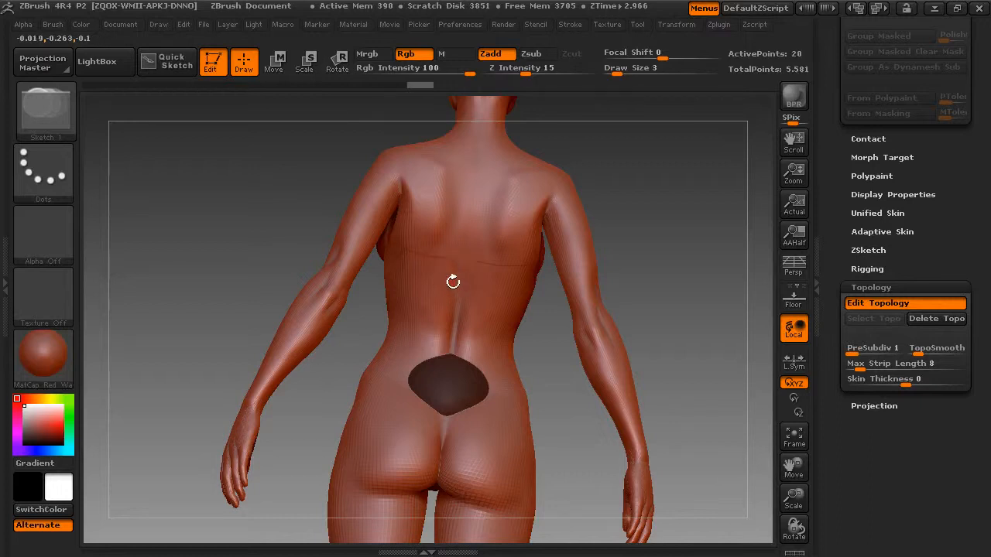
Run the topology line down beside the spine and outward across the lower back above the hip.
left_click(452, 283)
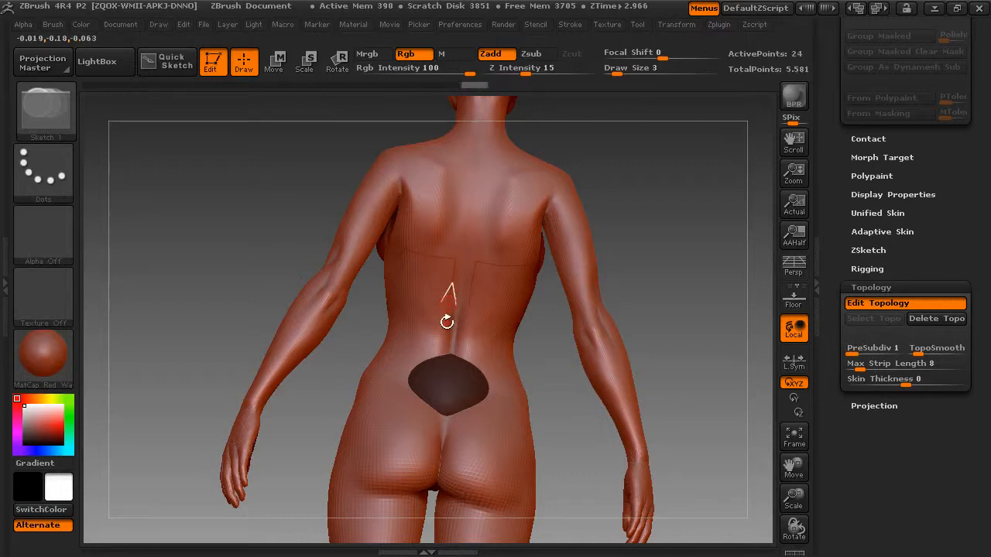
left_click(448, 305)
left_click(426, 319)
left_click(406, 317)
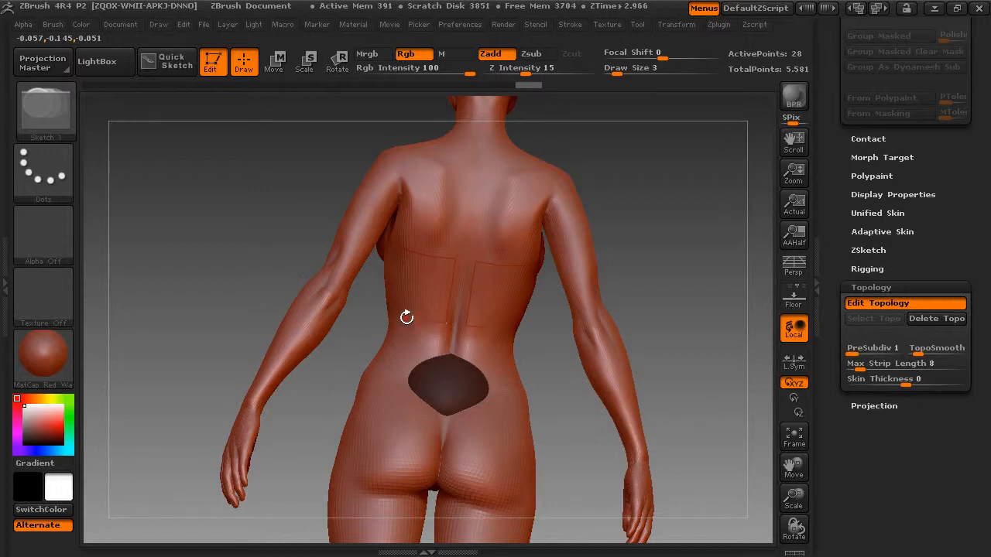
Extend the lower topology line around the side of the waist, stepping it up toward the ribs.
left_click_drag(370, 325, 531, 329)
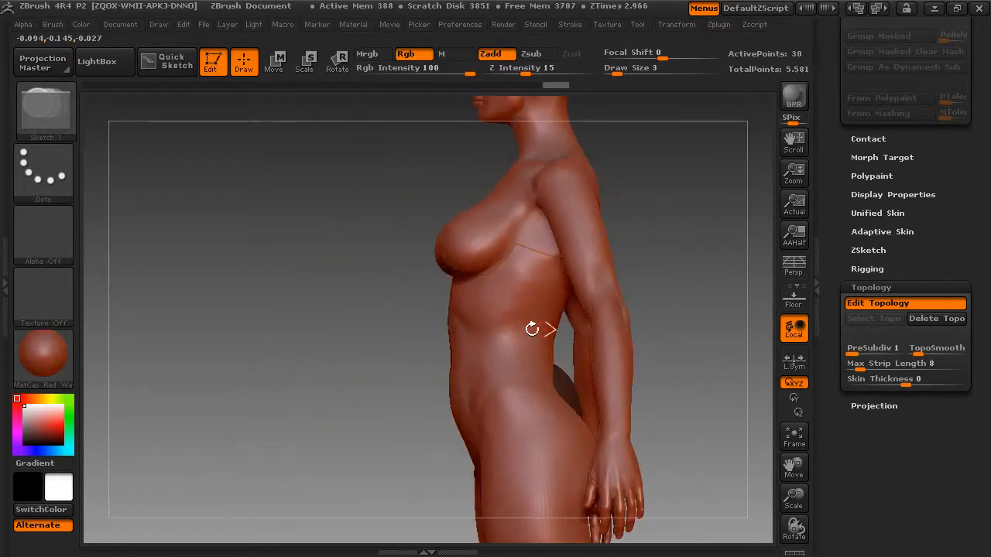
left_click(520, 324)
left_click(525, 313)
left_click(512, 307)
left_click(489, 301)
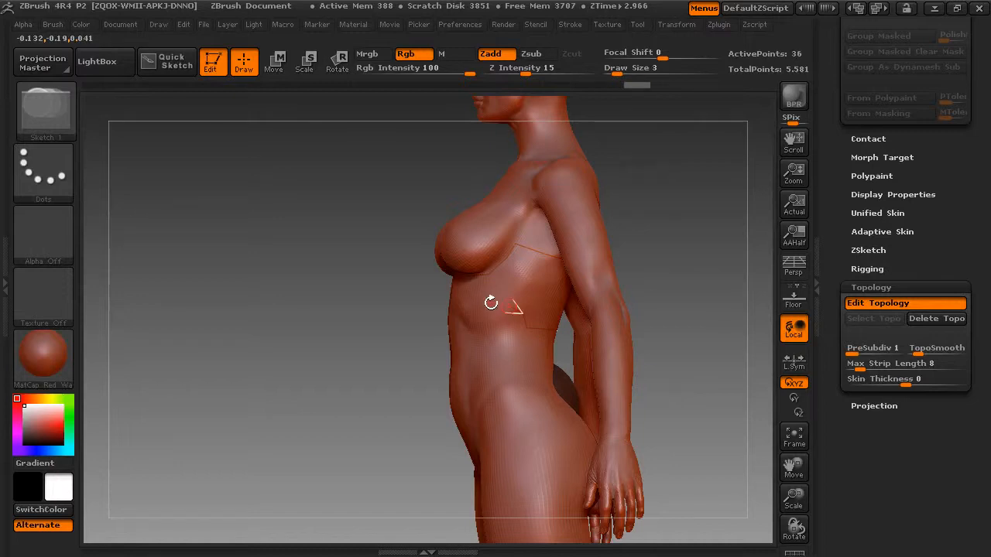
Close the lower topology line across the front of the midriff to the body's centre line.
left_click_drag(387, 310, 492, 306)
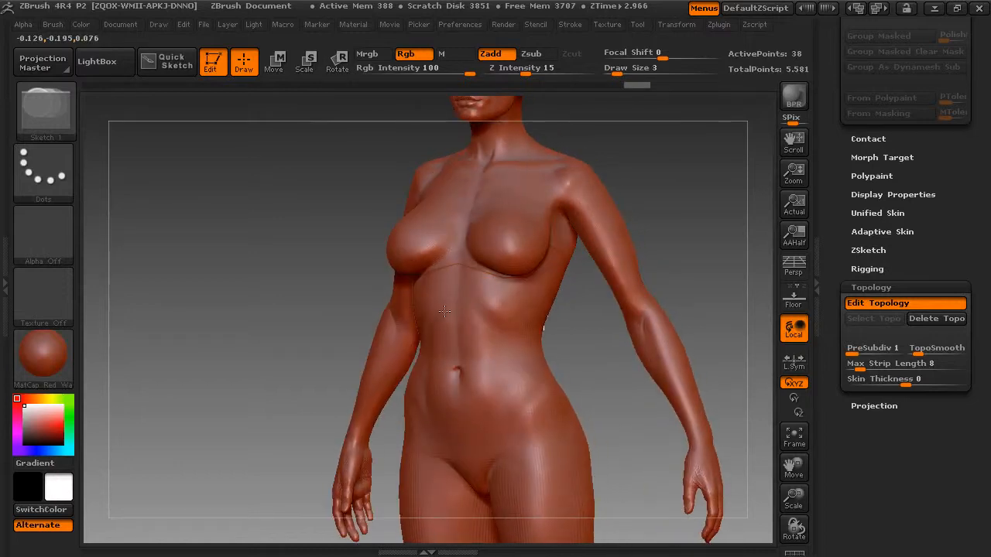
left_click(508, 305)
left_click(487, 302)
left_click(456, 304)
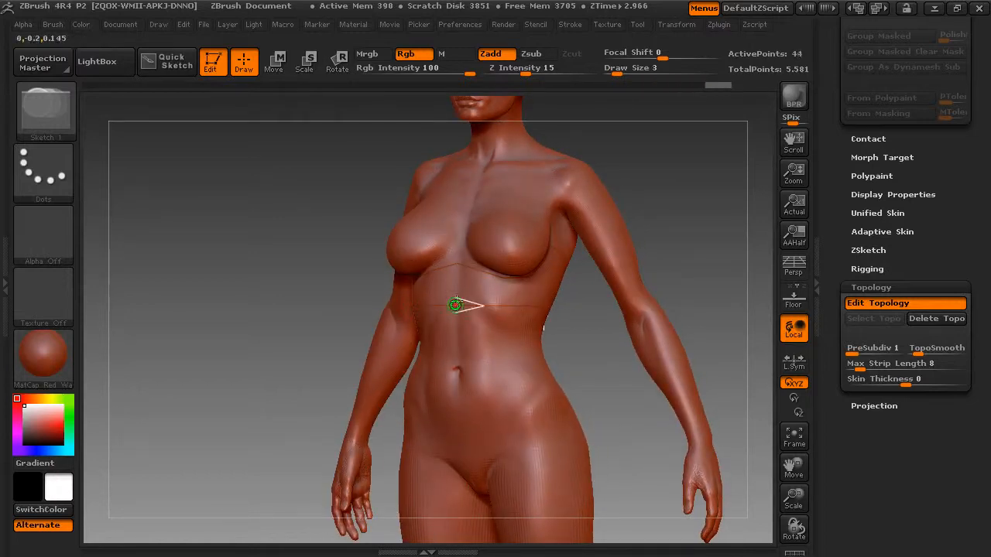
Connect the lower and upper lines along the front centre, with an intermediate point below the upper edge, and end the line.
left_click(457, 280)
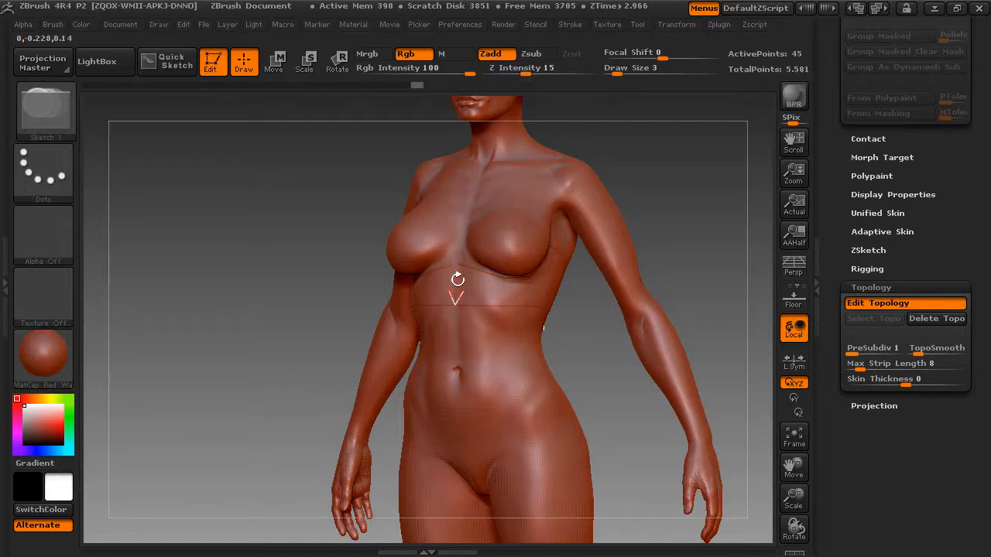
left_click(457, 266)
left_click(384, 264)
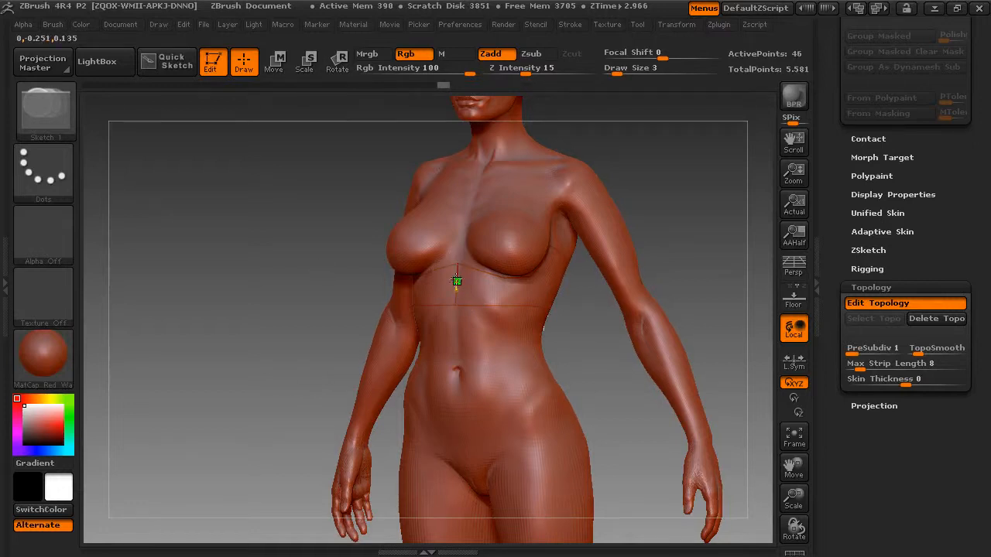
Draw the first narrow mirrored quad beside the front centre line, directly under the upper edge.
left_click(456, 280)
left_click(475, 270)
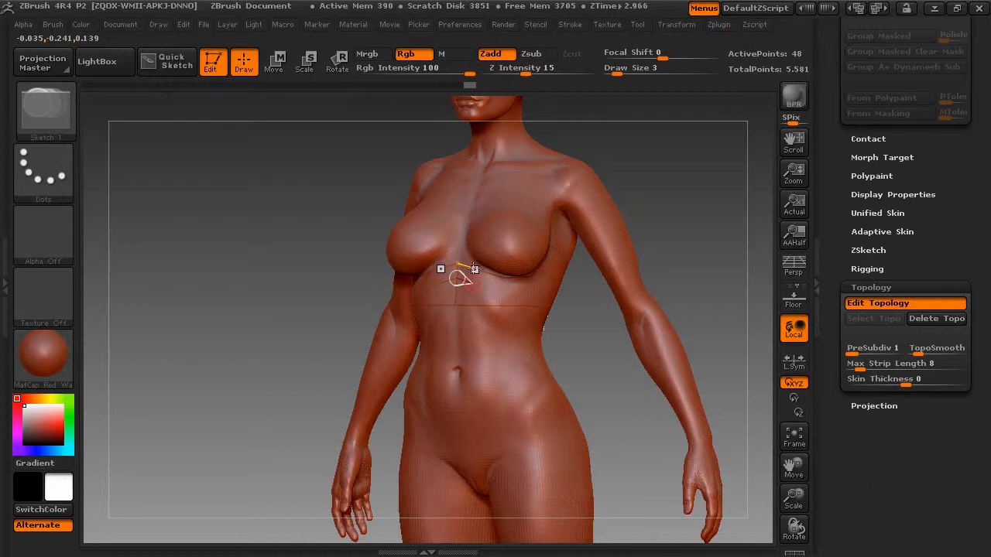
left_click_drag(474, 269, 484, 273)
left_click(479, 273)
left_click(477, 274)
key("ctrl+z")
Add the second narrow quad to the strip along the upper edge beneath the bust.
left_click_drag(793, 499, 754, 476)
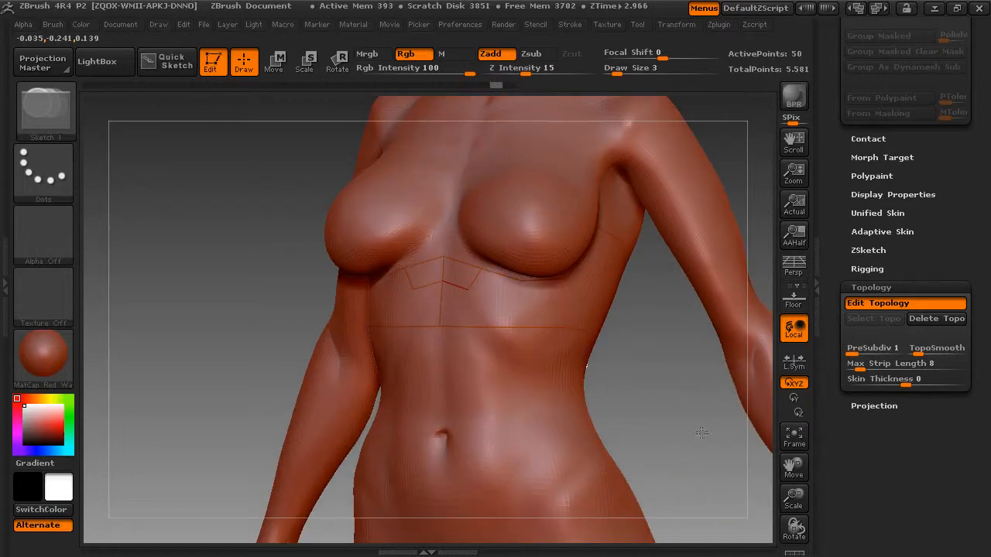
left_click(481, 269)
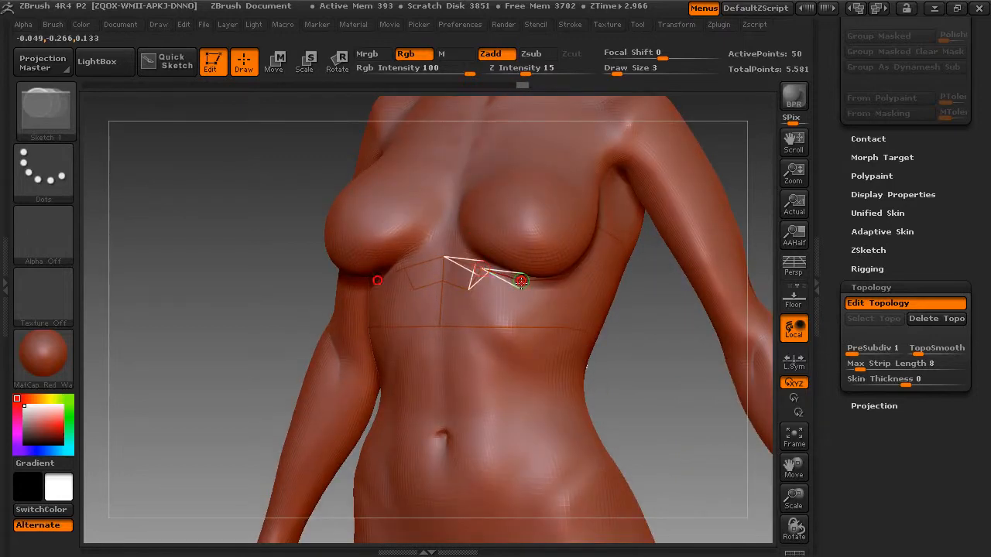
left_click(521, 281)
left_click(519, 293)
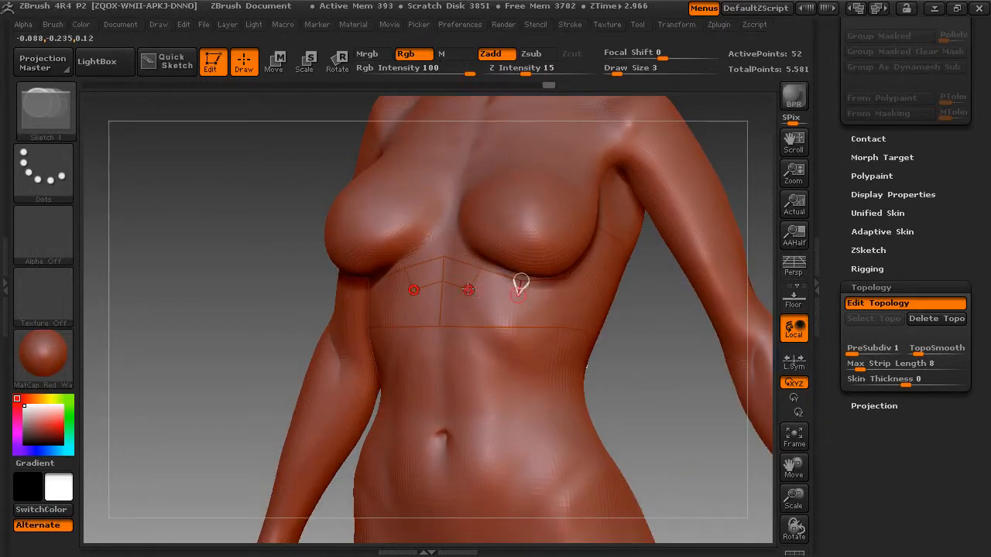
left_click(520, 285)
Extend the quad strip along the outer underside of the bust, adding the next two sections toward the side.
left_click_drag(645, 338, 662, 342)
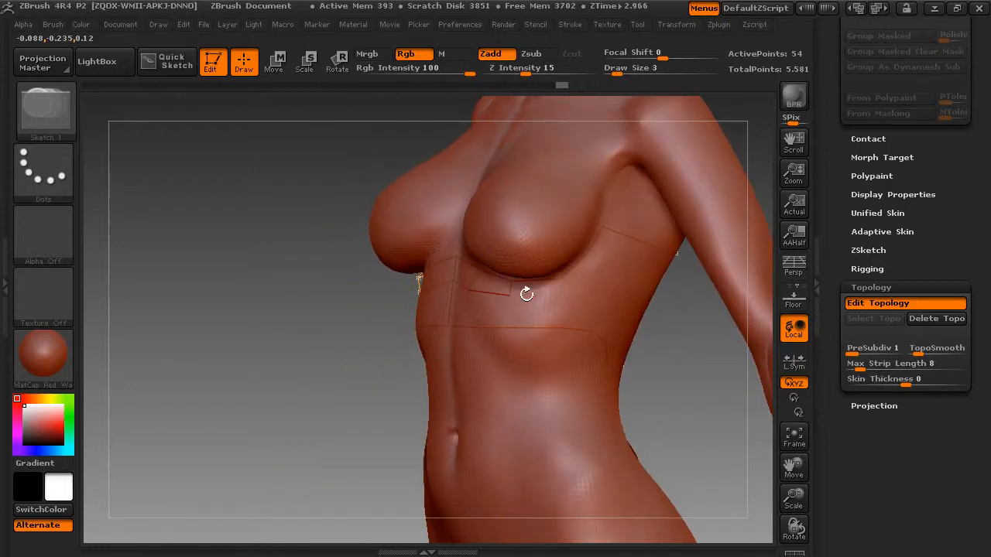
left_click(557, 293)
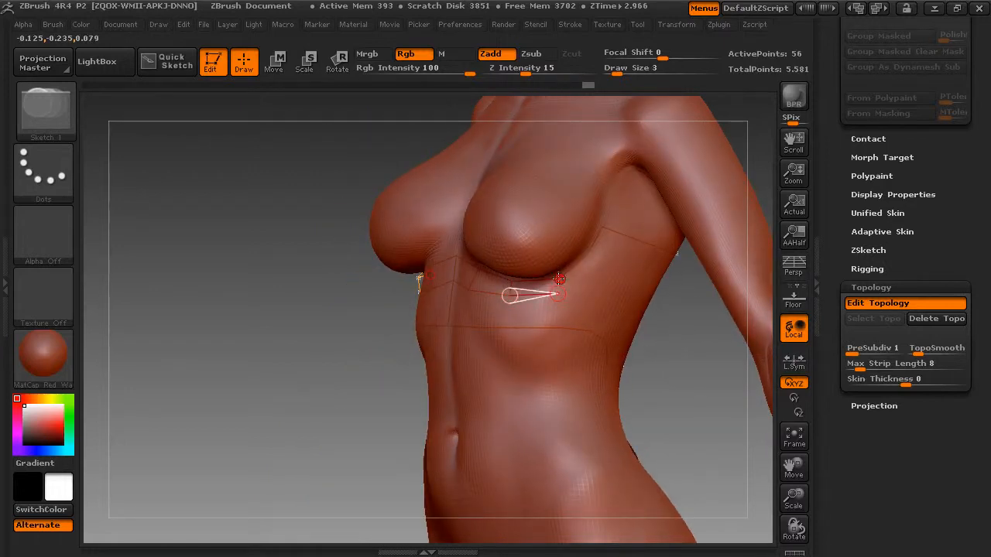
left_click(559, 279)
left_click(585, 258)
left_click(601, 265)
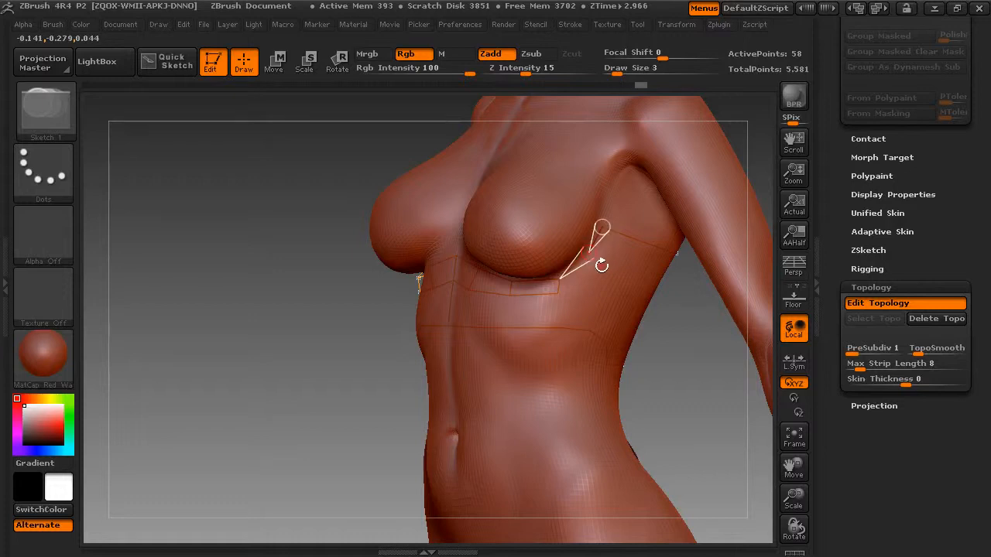
left_click(559, 293)
Add the next quad of the strip up to the corner of the upper edge beside the outer bust.
left_click_drag(666, 322, 642, 313)
left_click(601, 266)
left_click(612, 251)
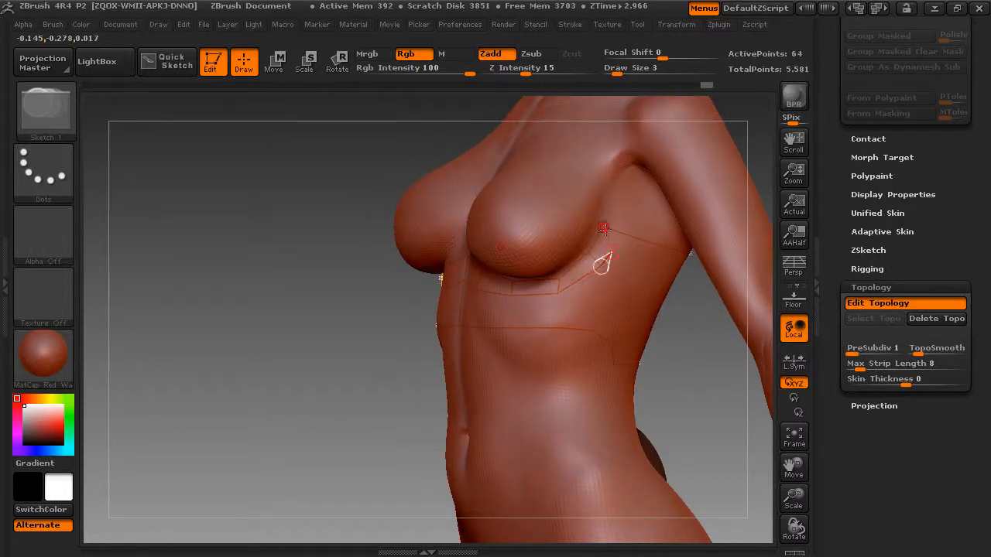
left_click(604, 227)
Draw the next strip quad from that corner along the side of the torso below the armpit.
mouse_move(687, 326)
left_mouse_down()
mouse_move(681, 320)
mouse_move(691, 342)
left_mouse_up()
left_click(612, 251)
left_click(642, 263)
left_click(648, 242)
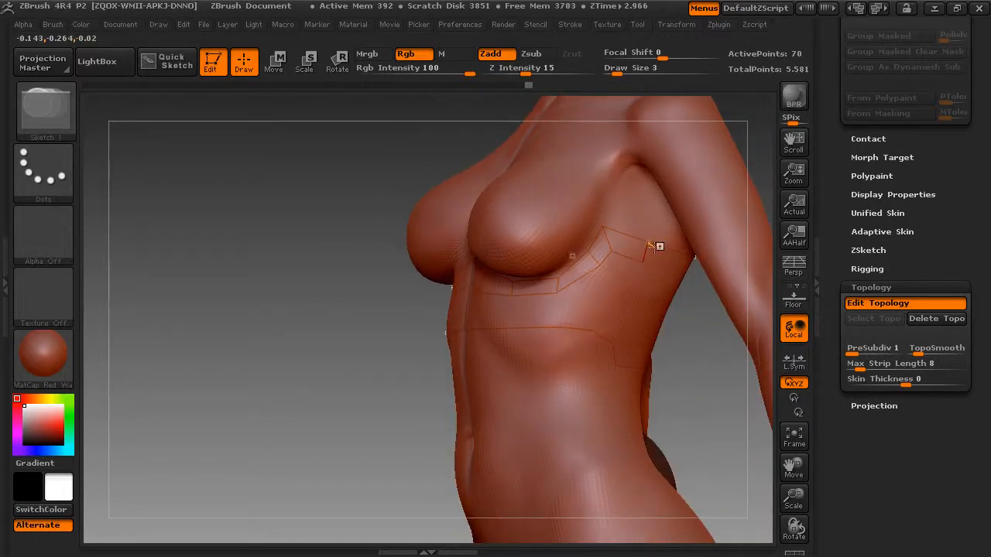
left_click(648, 244)
key("ctrl+z")
mouse_move(25, 404)
left_mouse_down()
mouse_move(45, 422)
mouse_move(24, 406)
left_mouse_up()
left_click_drag(704, 330, 661, 268)
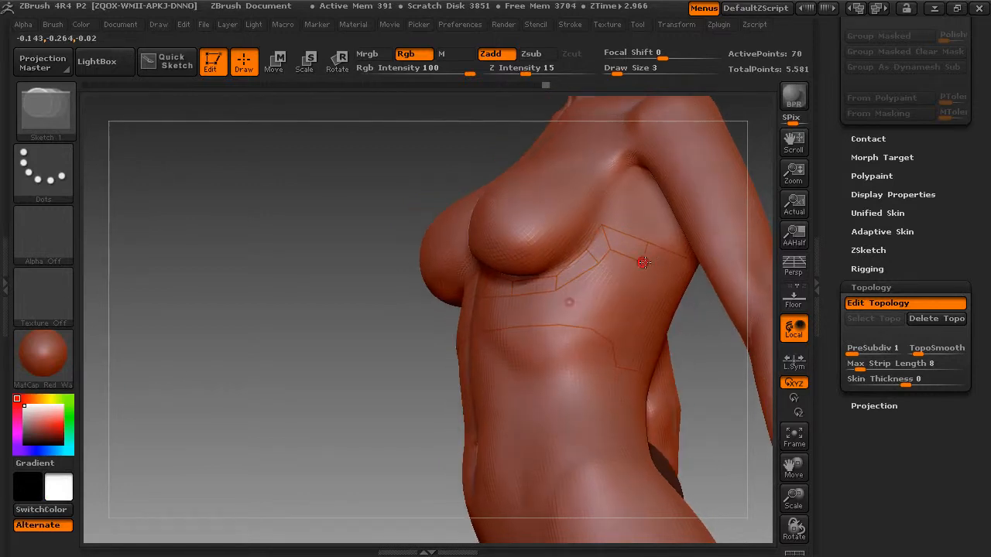
Continue the strip with another quad along the side of the ribs toward the back.
left_click(644, 262)
left_click(678, 277)
left_click(685, 257)
Delete the extra point on the upper line at the back below the arm and reconnect the neighbouring points.
left_click_drag(705, 324, 628, 327)
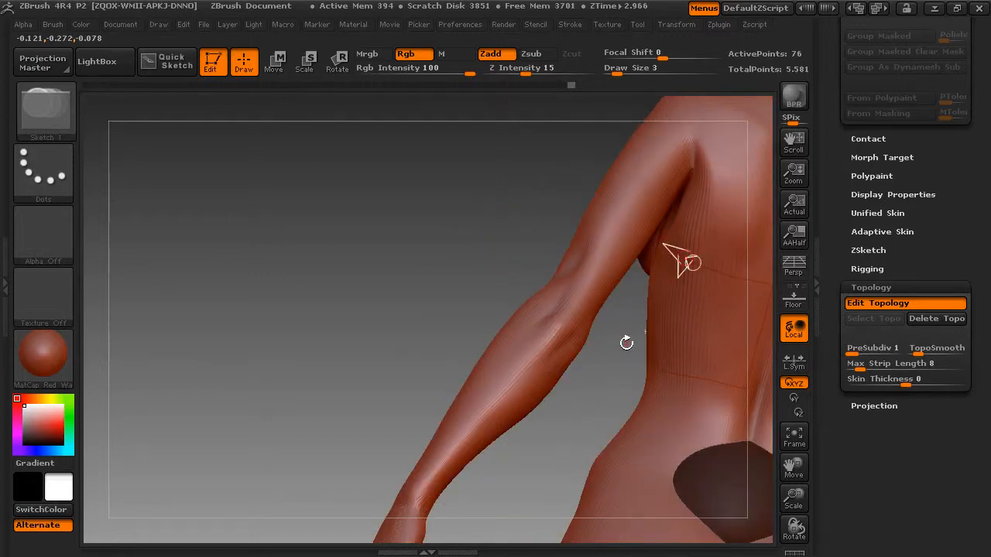
left_click(691, 261)
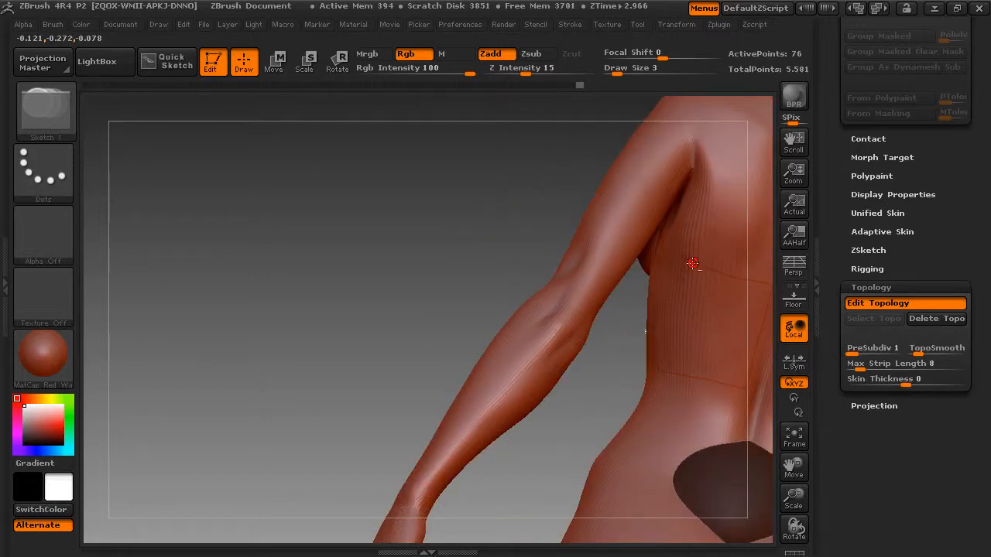
left_click(693, 264, "alt")
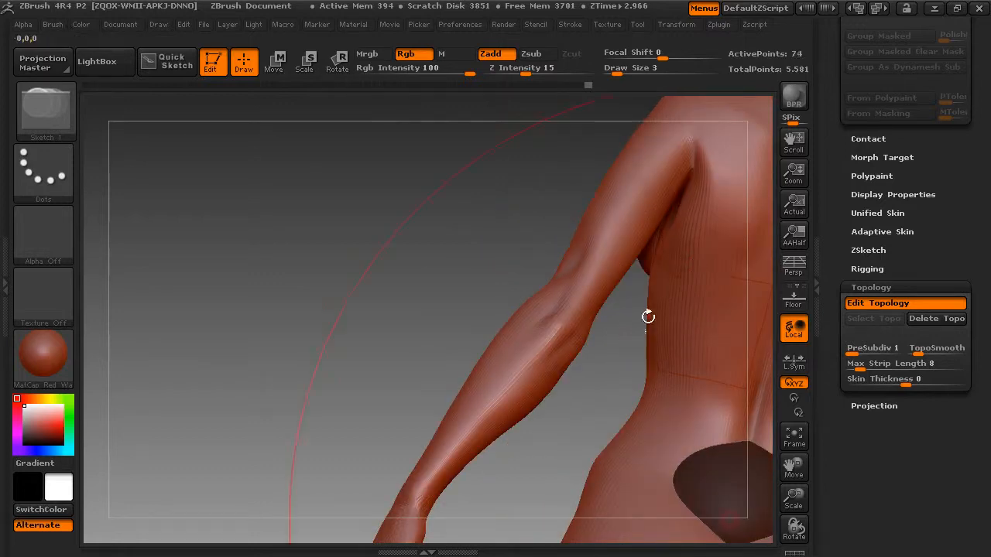
left_click(686, 258)
left_click(731, 276)
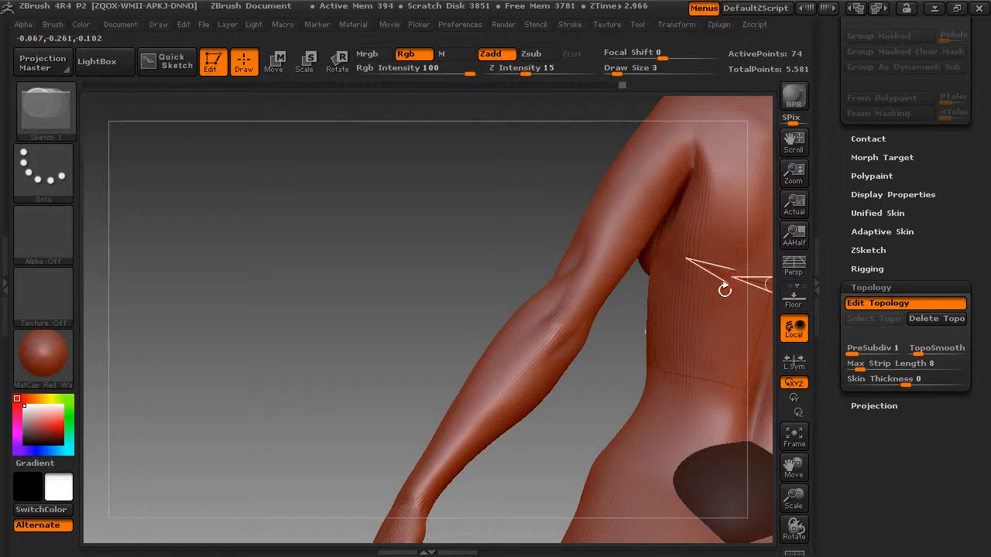
Extend the upper-edge strip across the back and join its inner line diagonally to the upper corner beside the spine.
left_click(724, 292)
left_click(678, 279)
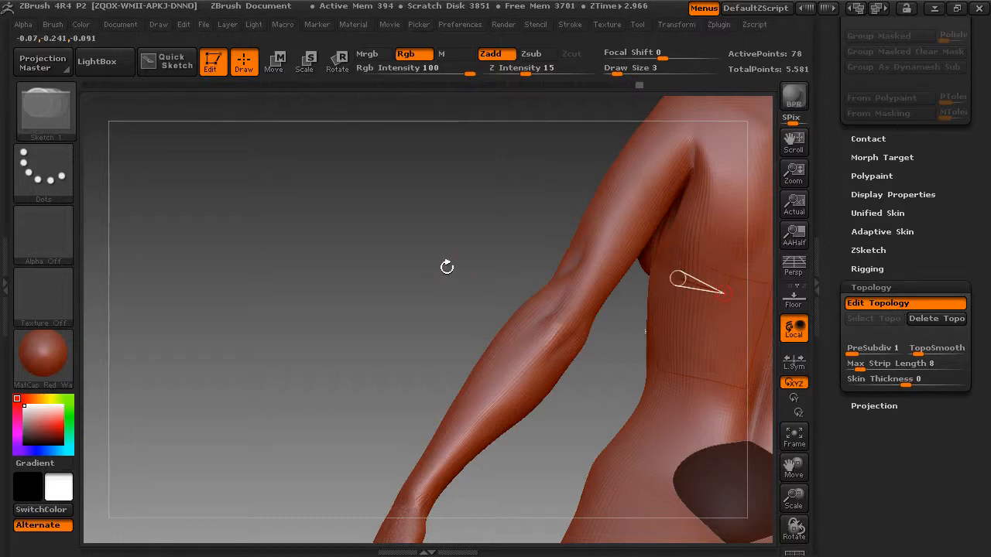
left_click_drag(775, 453, 641, 414)
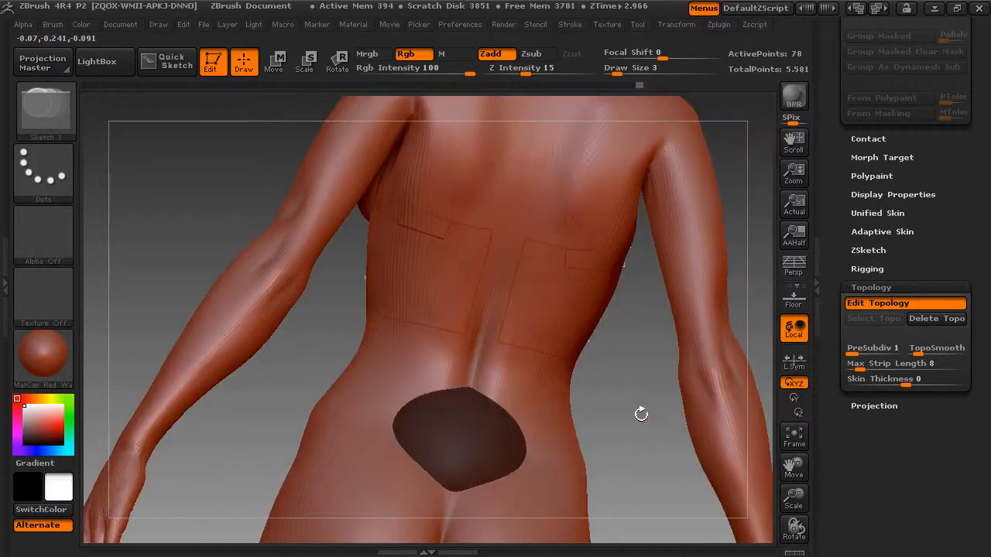
left_click(449, 238)
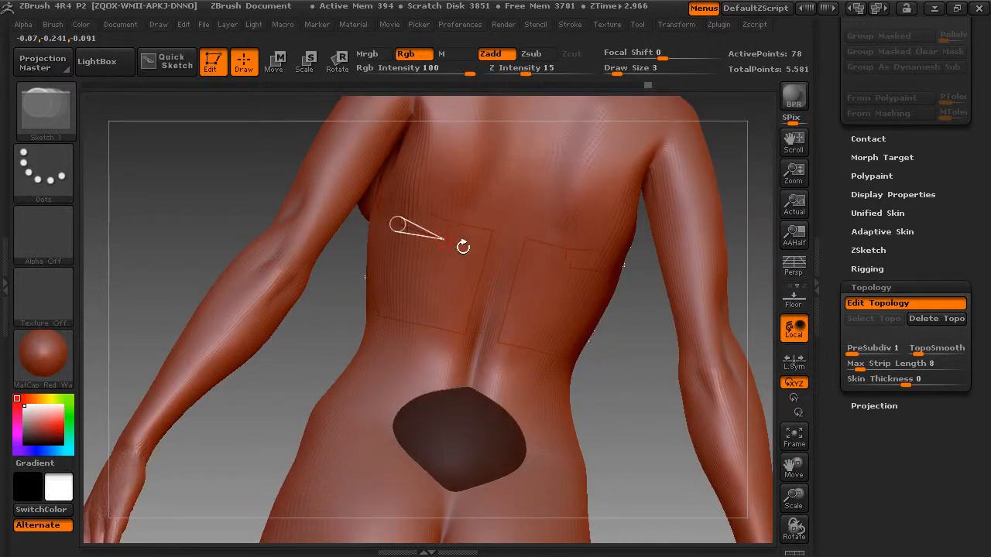
left_click(491, 230)
left_click_drag(612, 383, 531, 305)
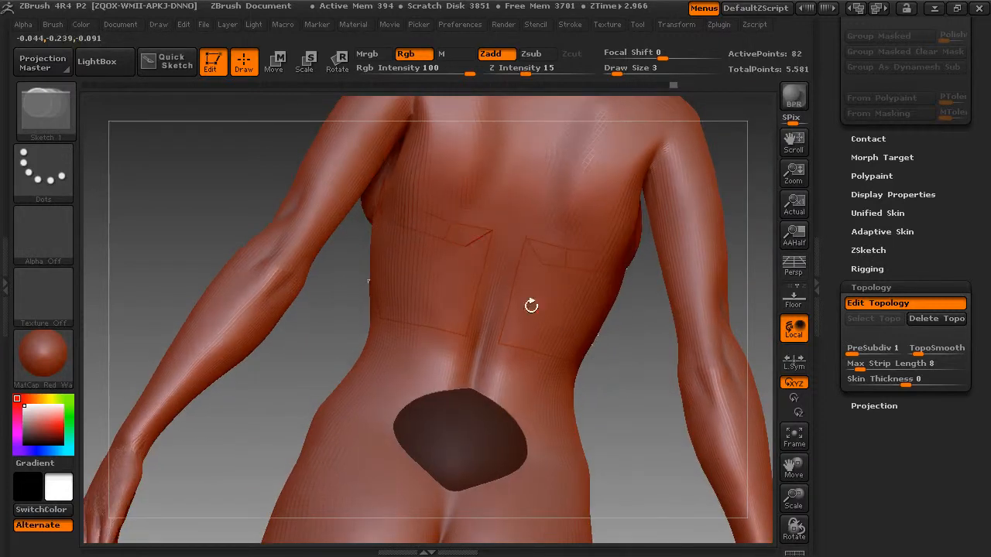
Run the strip down the vertical edge beside the spine with two quads and a diagonal into the lower corner.
left_click(482, 270)
left_click(465, 268)
left_click(465, 246)
left_click(374, 299)
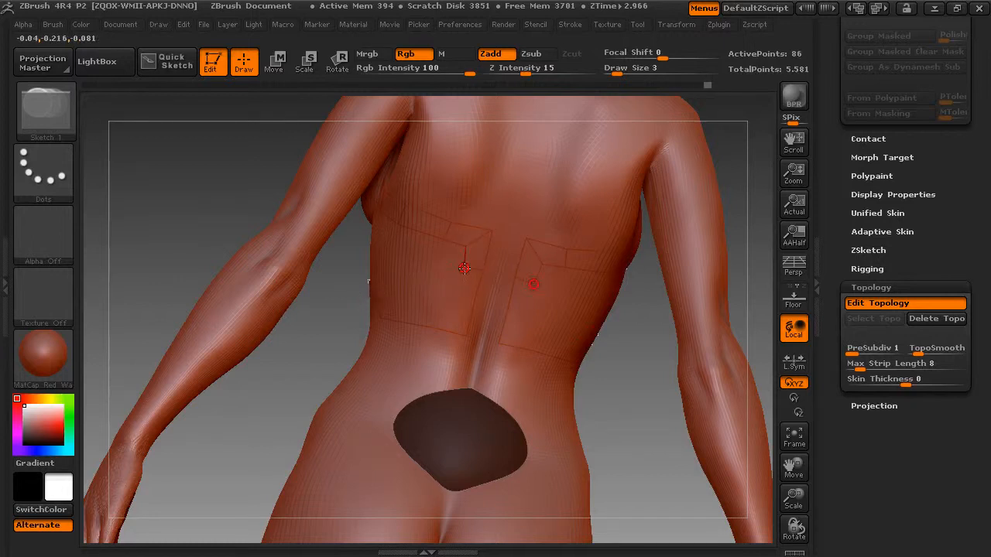
left_click(456, 296)
left_click(473, 303)
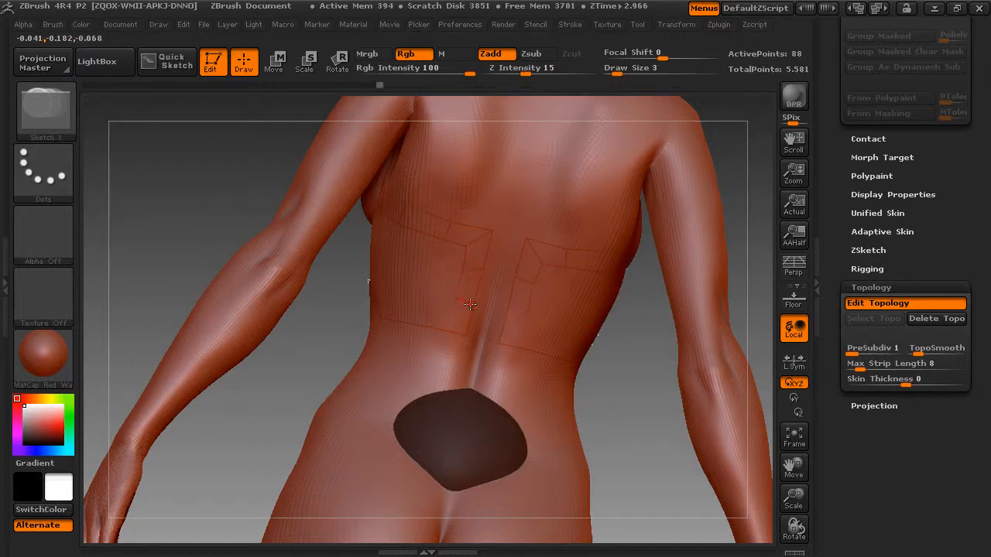
left_click(455, 303)
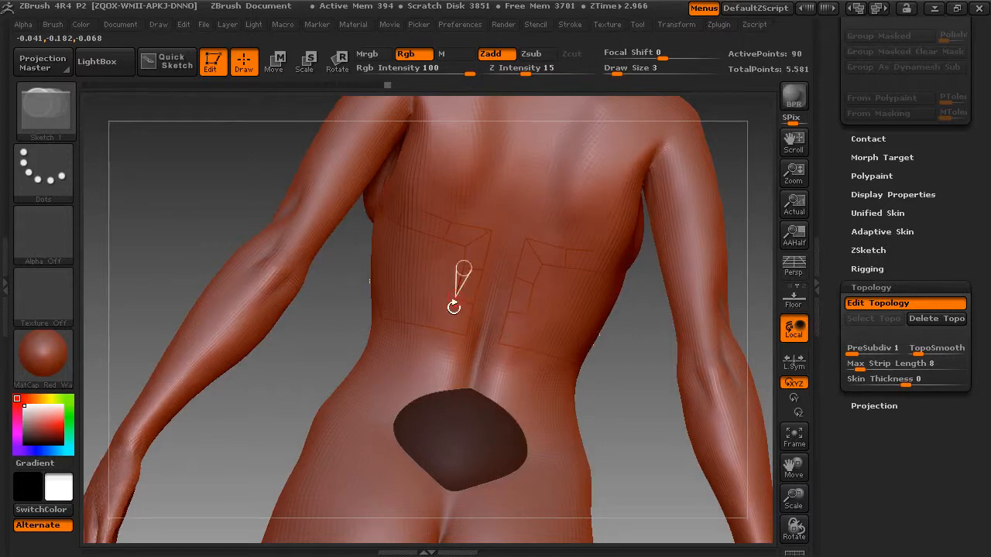
left_click(467, 336)
left_click(467, 336)
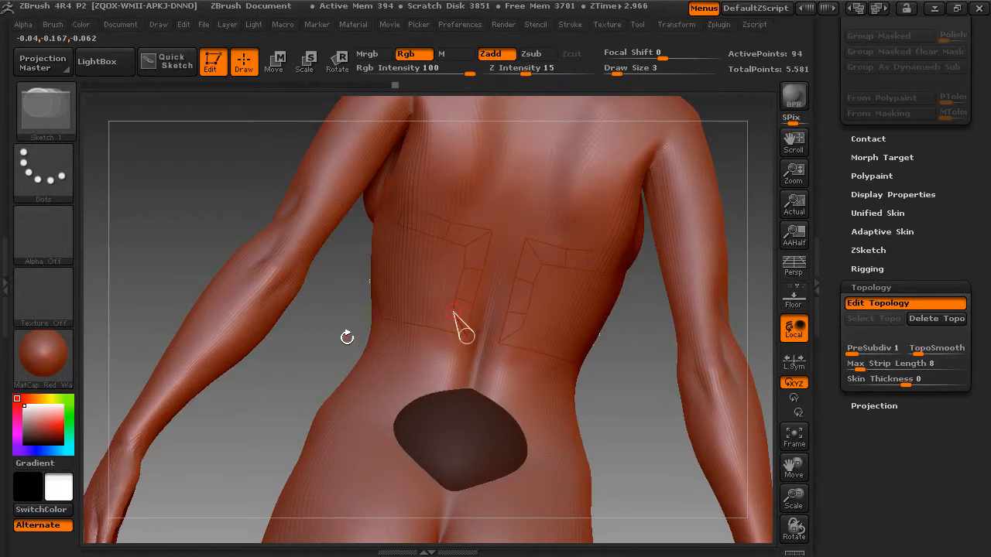
Start a strip along the band's lower edge with a quad next to the lower corner beside the spine.
left_click_drag(347, 337, 384, 345)
left_click(593, 376)
left_click(458, 305)
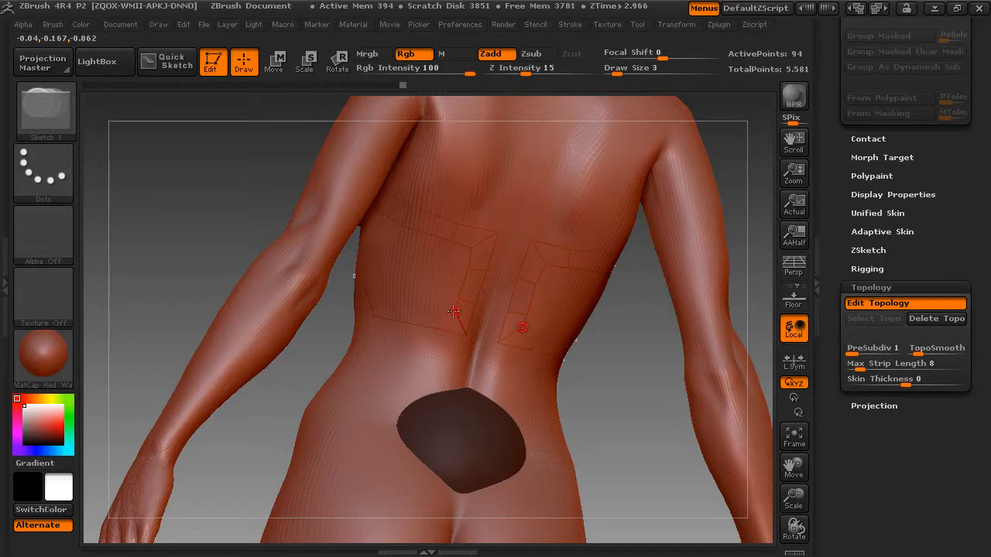
left_click(439, 305)
left_click(435, 329)
Extend the lower-edge strip across the back toward the waist, ending with a diagonal into the lower side corner.
left_click_drag(600, 380, 540, 350)
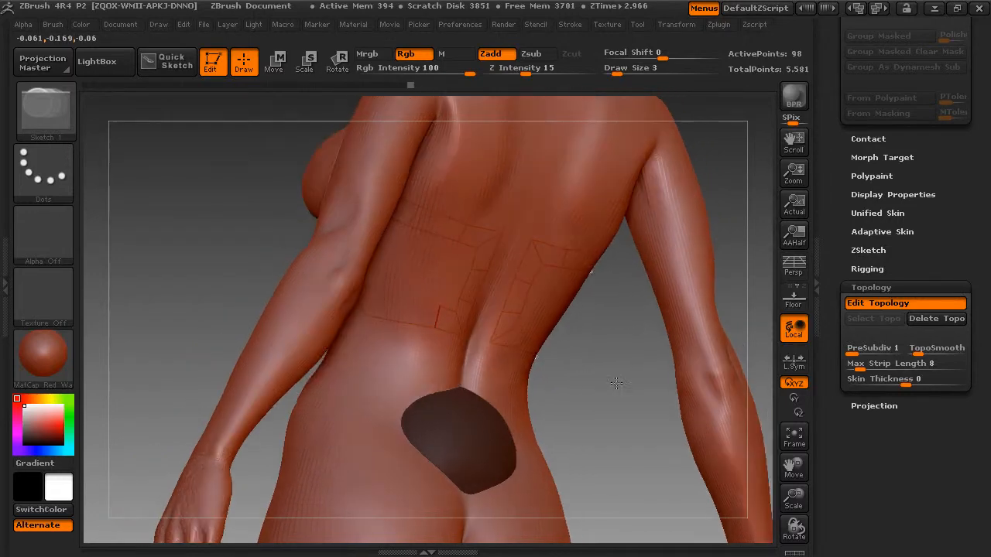
left_click(438, 306)
left_click(401, 302)
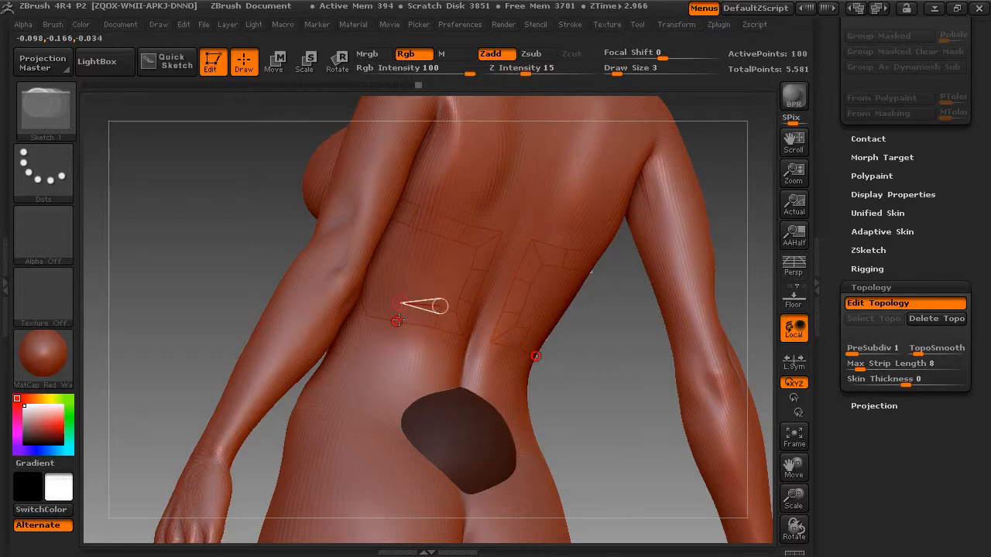
left_click(397, 321)
left_click_drag(583, 360, 567, 356)
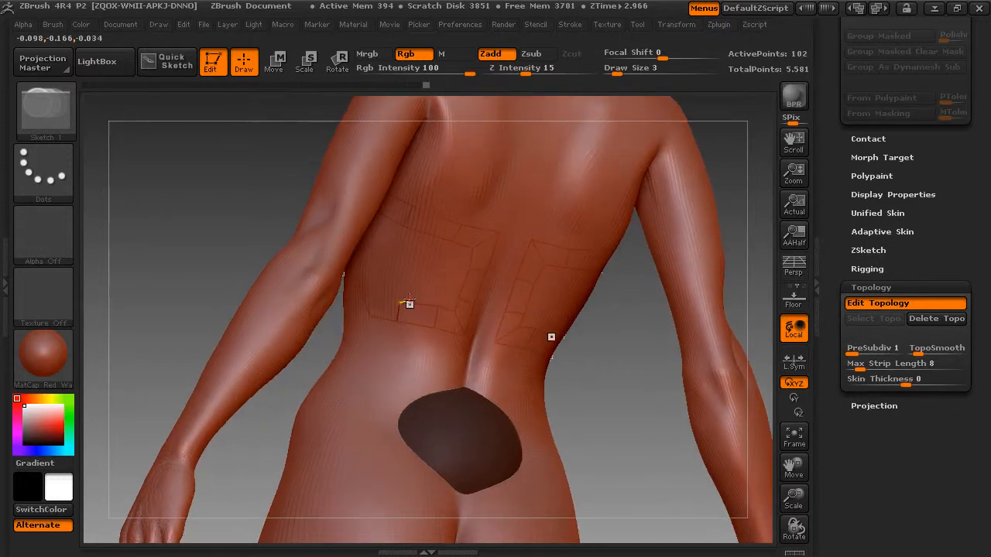
left_click(379, 302)
left_click(370, 316)
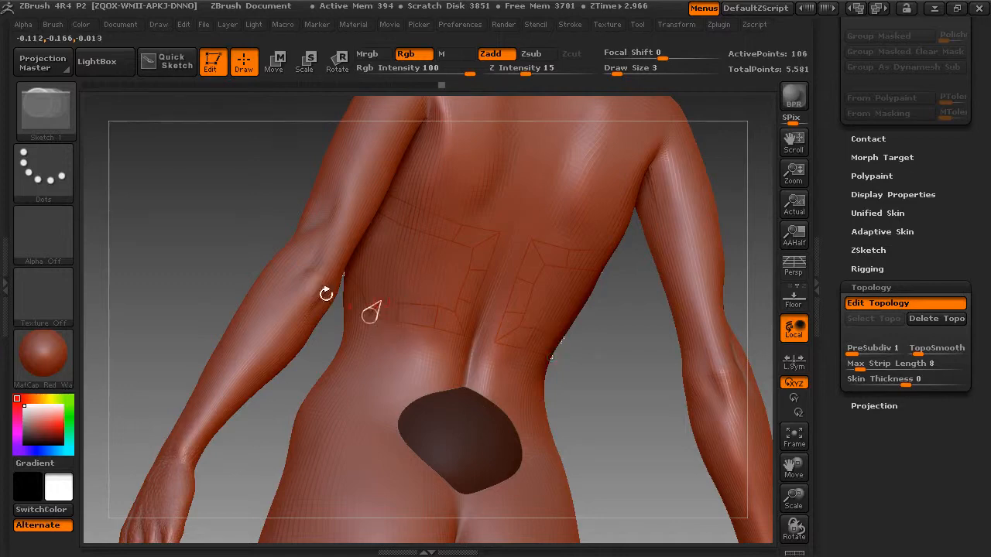
Draw the next lower-edge strip quad from the side corner up along the flank toward the front.
left_click_drag(212, 230, 665, 240)
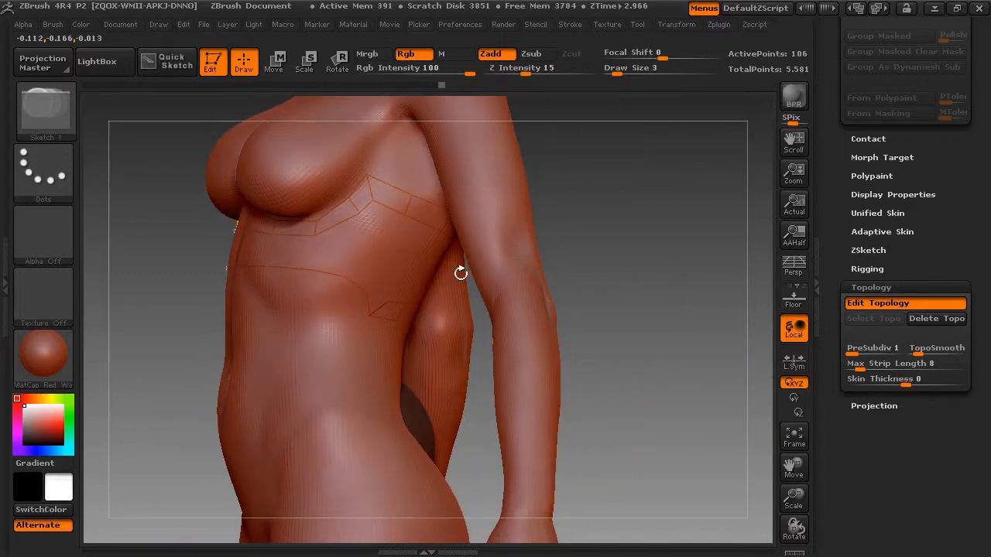
left_click(388, 301)
left_click(377, 291)
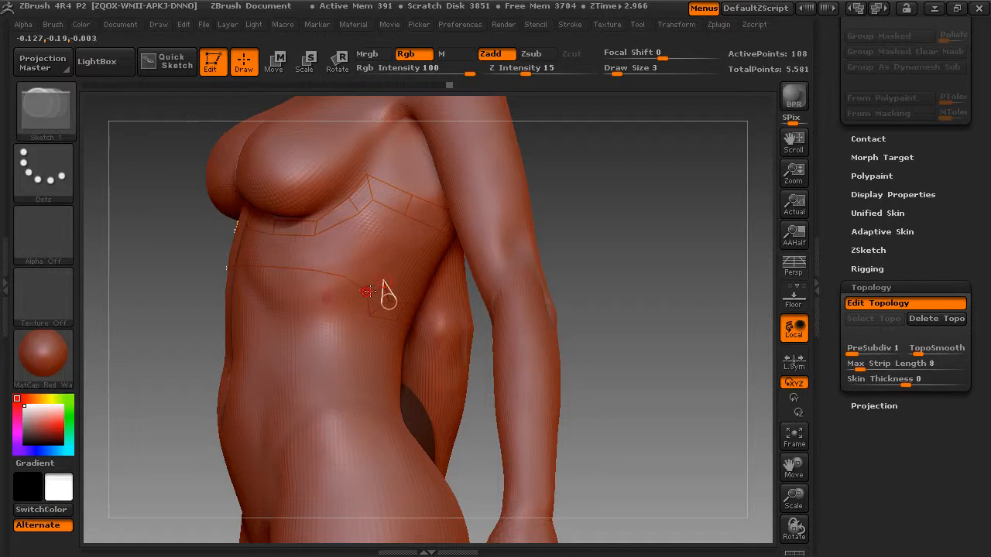
left_click(383, 280)
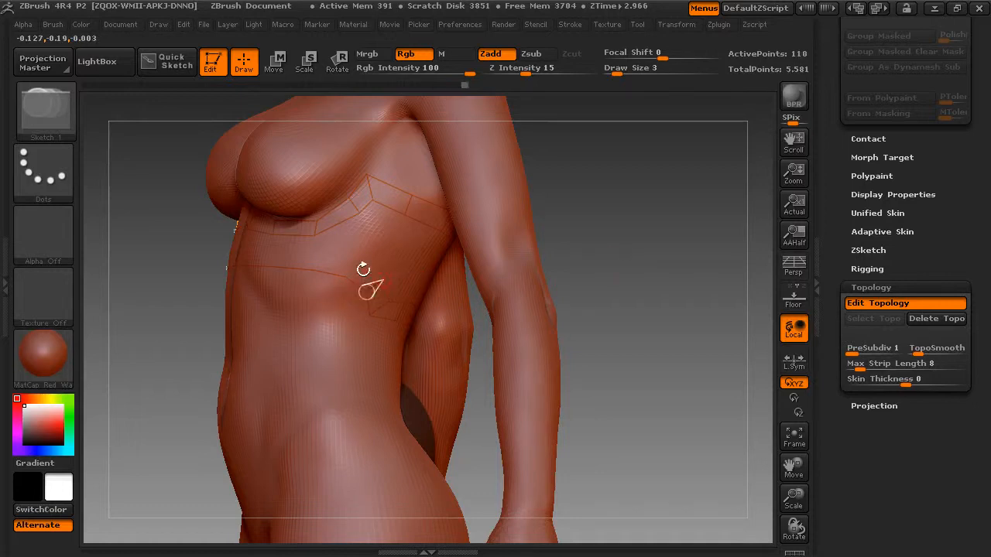
Continue the lower-edge strip around the front of the ribs with two more quads to below the outer bust.
left_click(350, 260)
left_click(345, 275)
left_click_drag(619, 249, 633, 250)
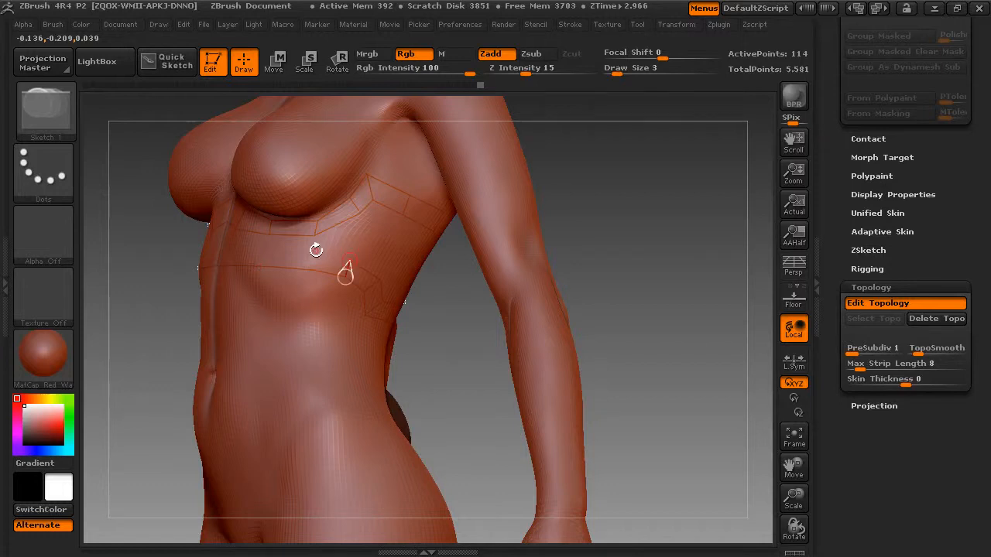
left_click(315, 250)
left_click(314, 270)
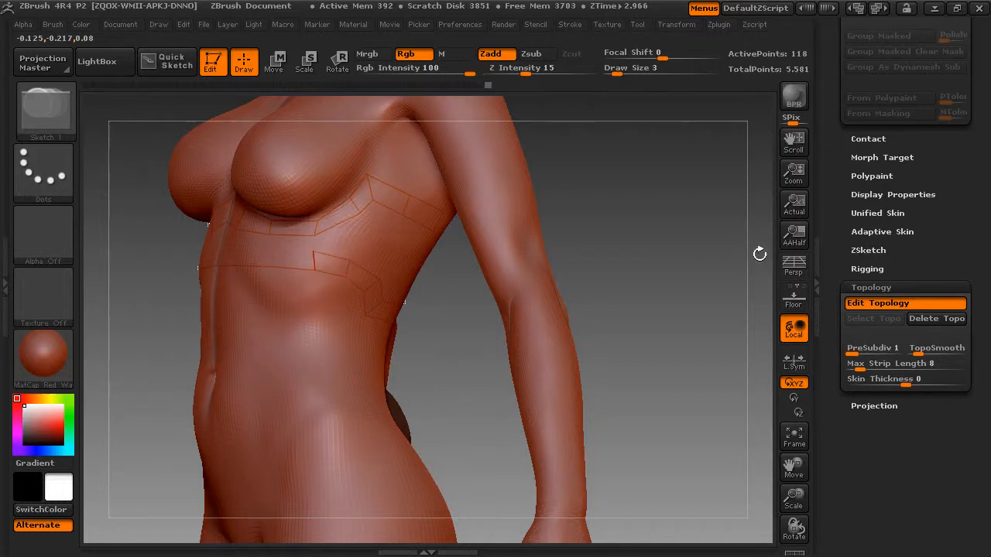
left_click_drag(759, 254, 491, 242)
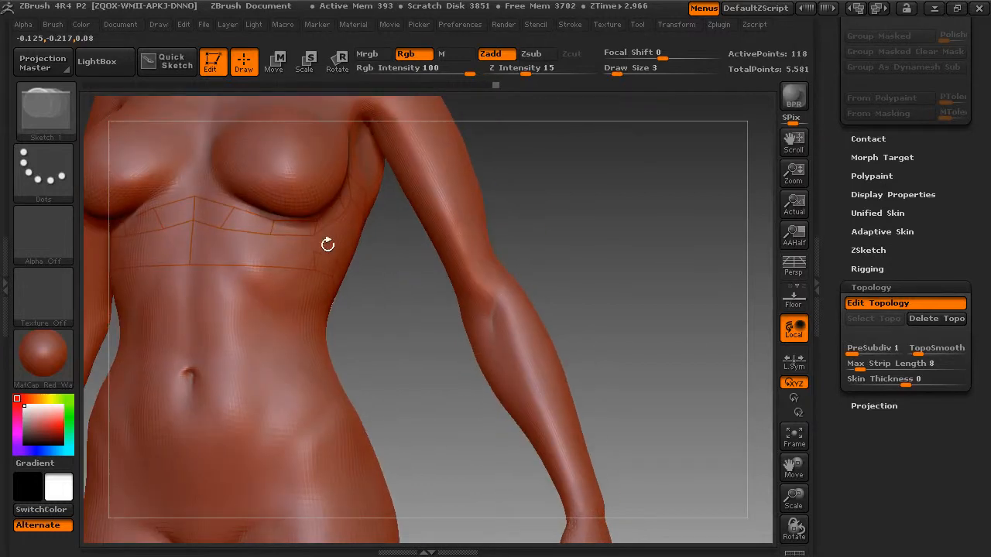
Carry the lower-edge strip across the front of the abdomen with quads toward the foot of the centre line.
left_click(278, 265)
left_click(274, 252)
left_click(314, 251)
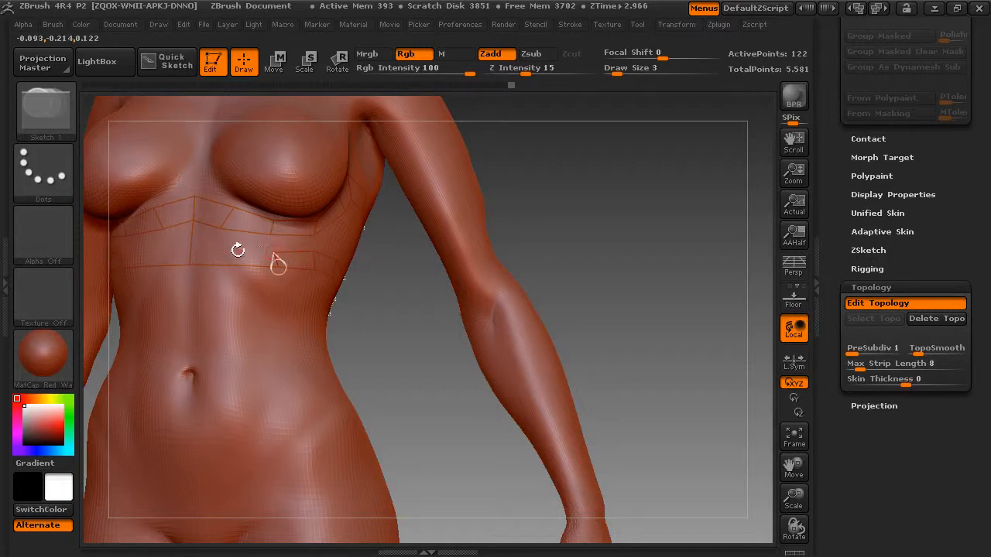
left_click(239, 248)
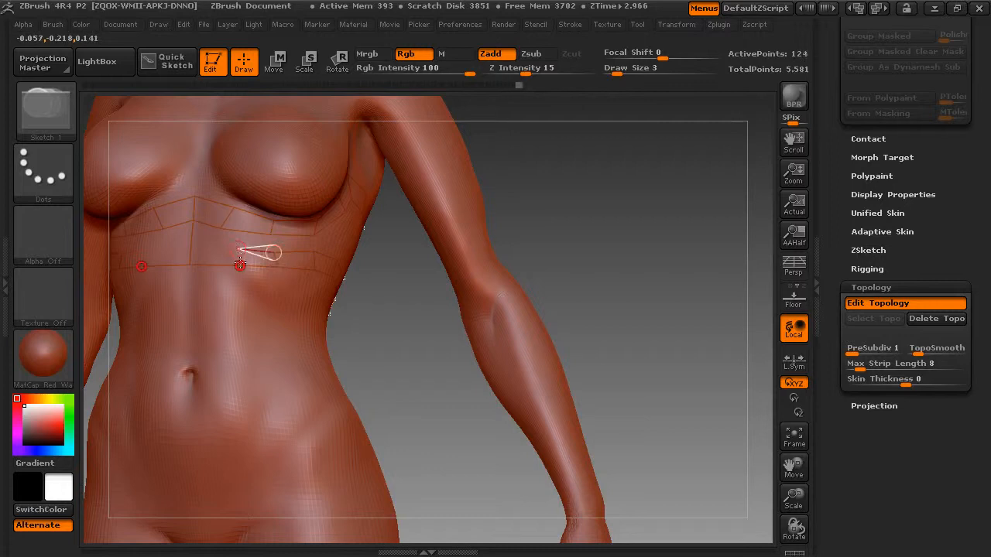
left_click(240, 264)
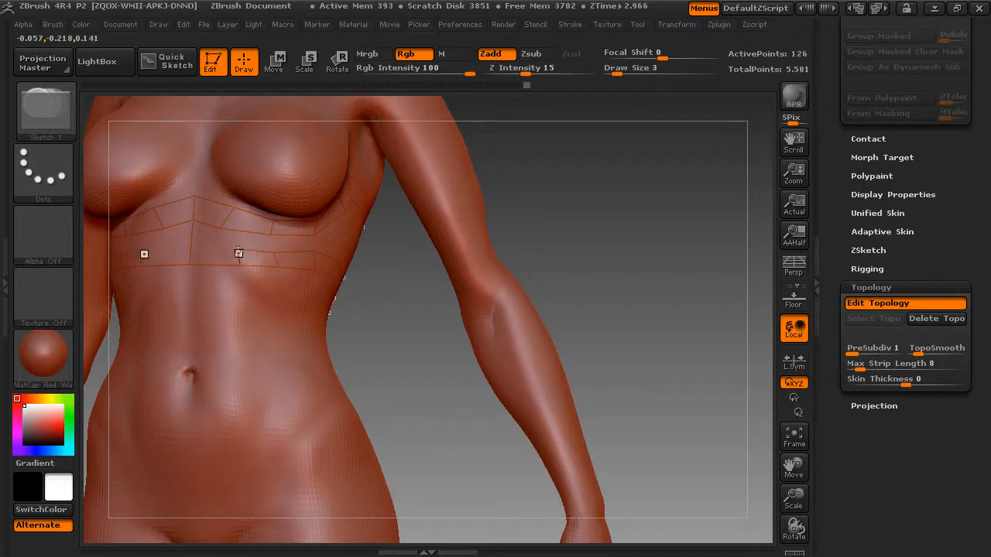
left_click(201, 254)
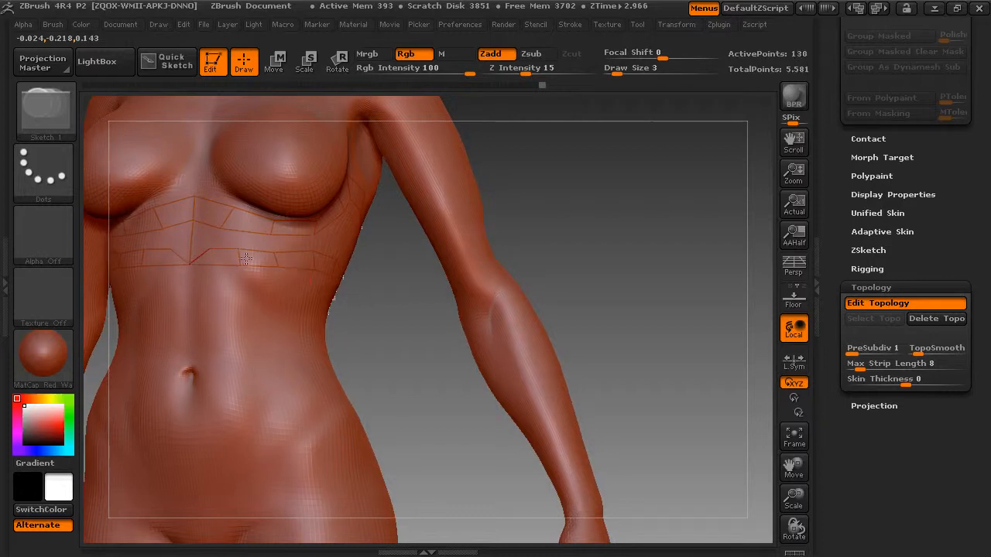
Connect the inner points of the upper and lower strips with cross edges from the centre line to below the outer bust.
left_click(209, 249)
left_click(238, 249)
left_click(220, 229)
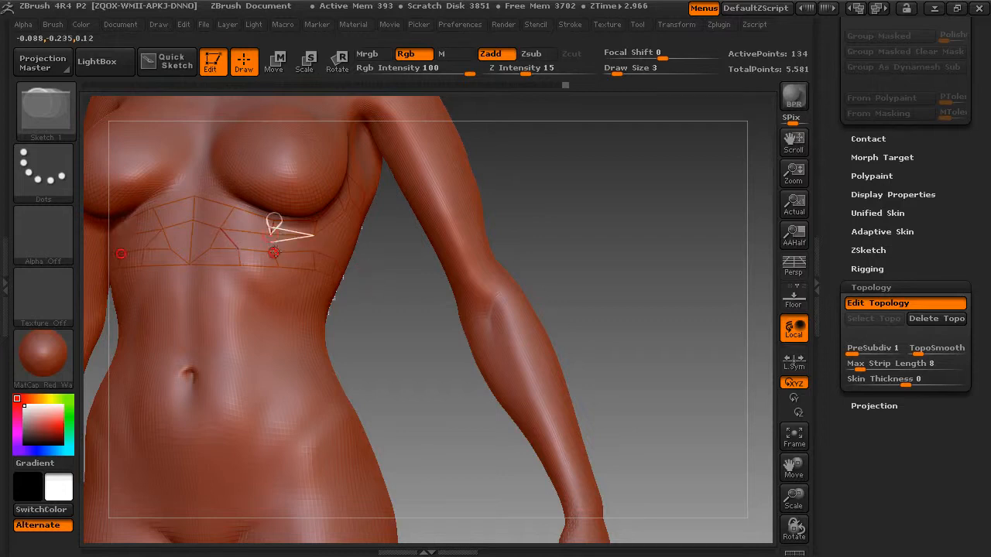
left_click(274, 252)
mouse_move(413, 291)
left_mouse_down()
mouse_move(394, 293)
mouse_move(413, 295)
mouse_move(403, 296)
left_mouse_up()
left_click(320, 236)
left_click(318, 252)
Add a cross edge between the lower strip and the upper strip's inner corner beside the outer bust.
left_click(354, 259)
left_click(364, 246)
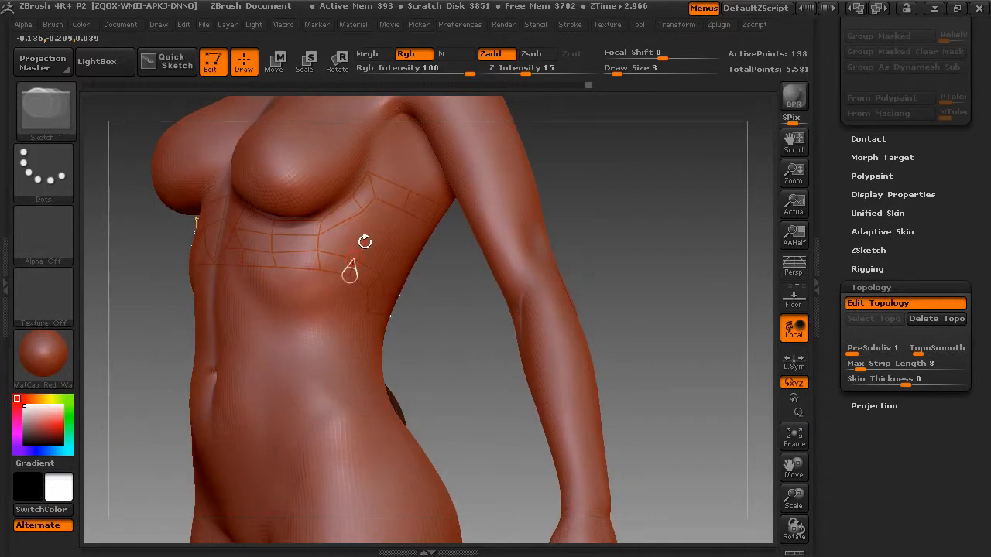
left_click(360, 217)
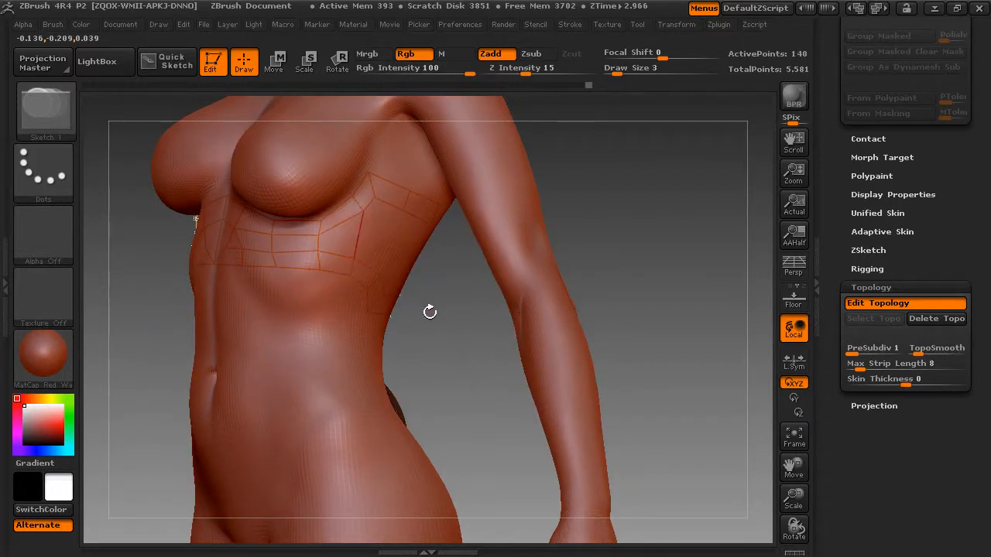
left_click_drag(429, 310, 444, 316)
left_click(364, 209)
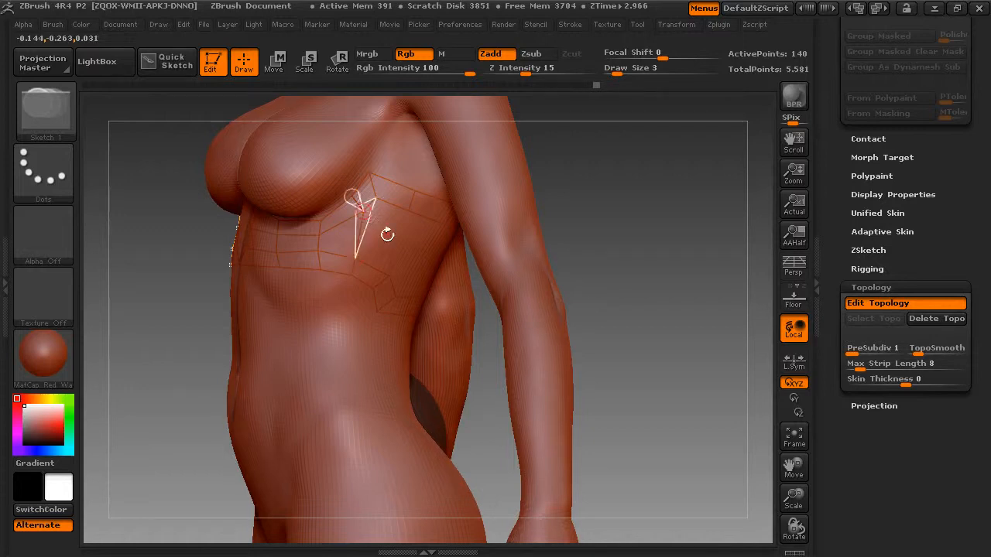
Place a point midway on the side ribs and connect it to the neighbouring points of the upper and lower strips.
left_click(396, 248)
left_click(405, 213)
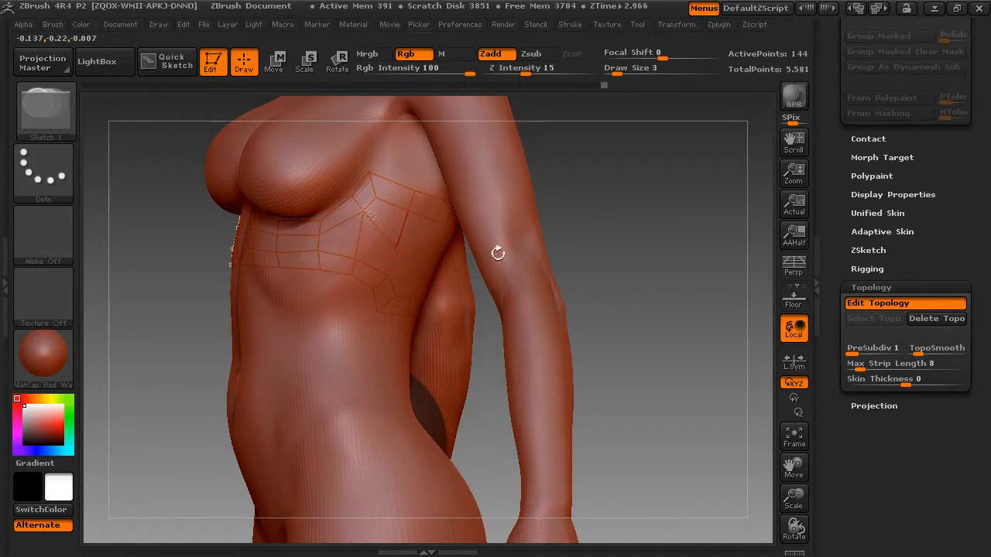
left_click(396, 250)
left_click(391, 276)
Add a second point farther back on the side ribs and link it to the first point and both strips.
left_click_drag(588, 284, 577, 237)
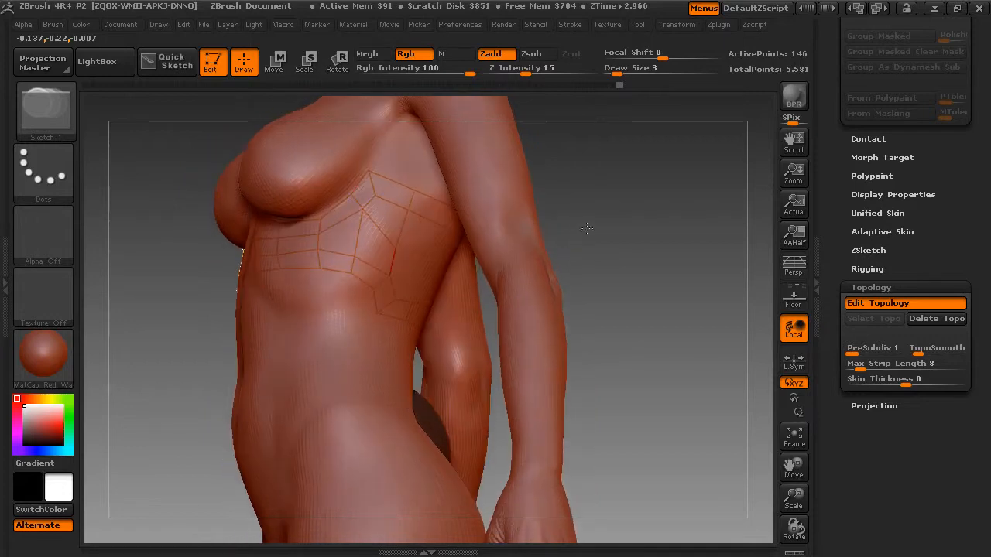
left_click(445, 227)
left_click(419, 266)
left_click(395, 248)
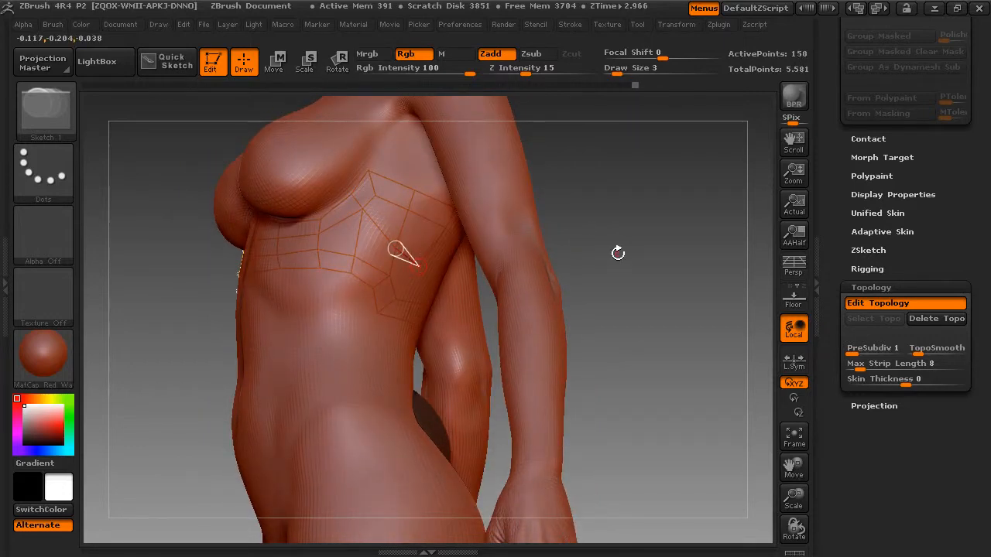
left_click(418, 267)
Place a point in the open area of the back and connect it to the upper strip and spine-side strip.
left_click_drag(580, 283, 411, 259)
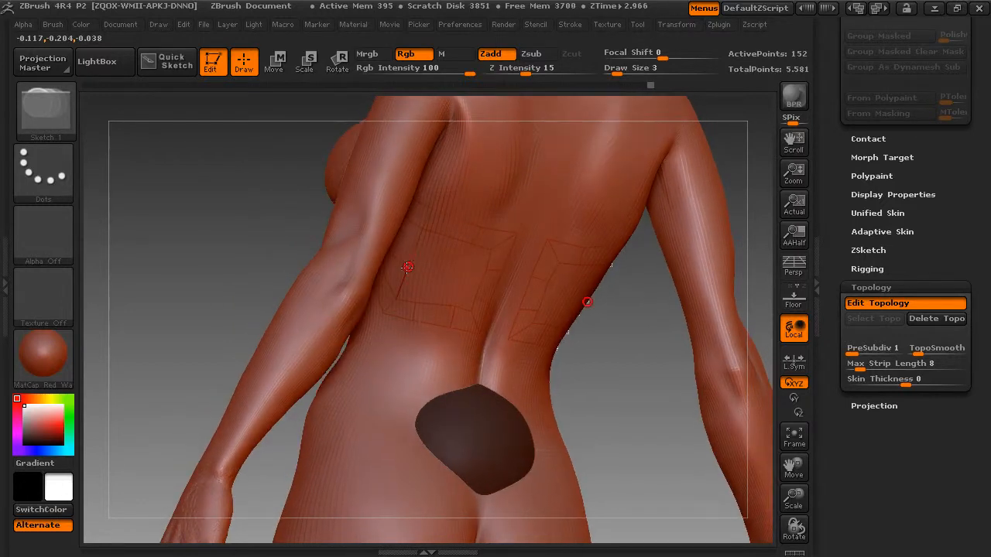
left_click(454, 277)
left_click(470, 245)
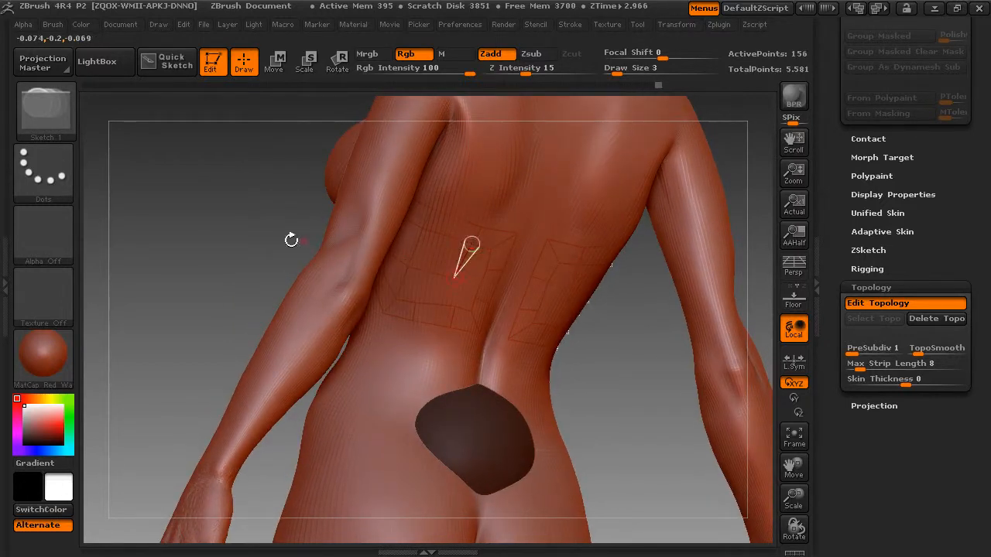
left_click_drag(290, 237, 302, 238)
left_click(486, 270)
left_click(486, 269)
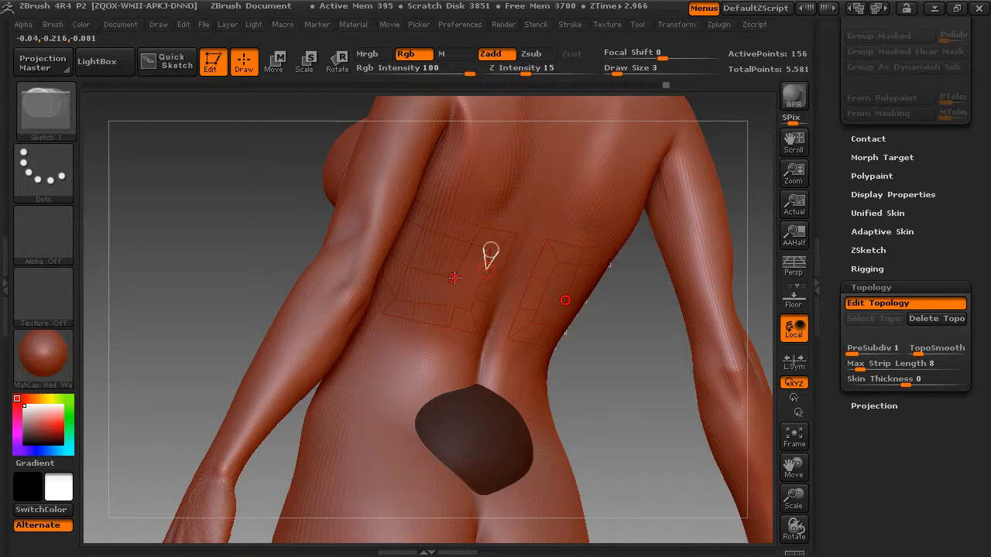
Connect the middle back point to the lower part of the spine-side strip and to the lower strip's inner line.
left_click(454, 277)
left_click(470, 296)
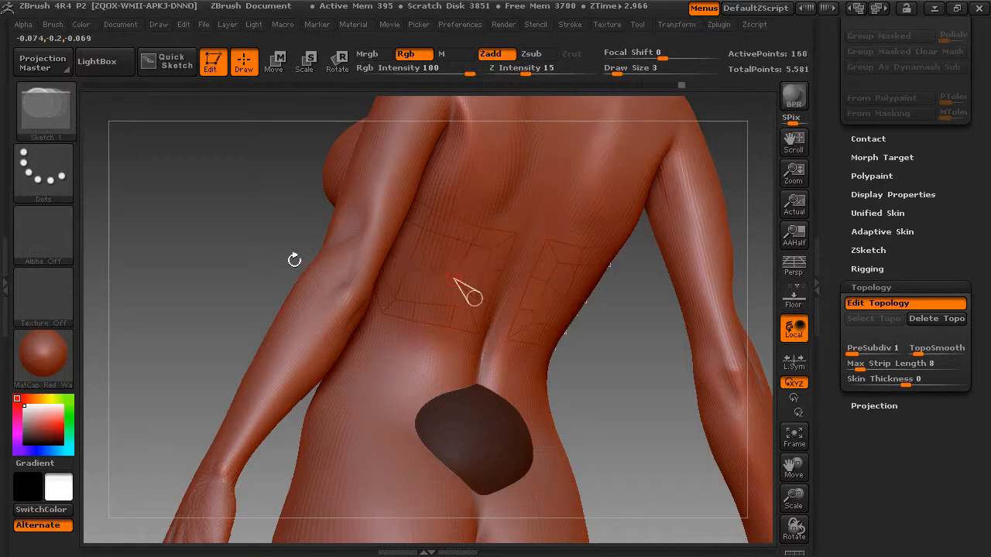
left_click(454, 279)
left_click(454, 305)
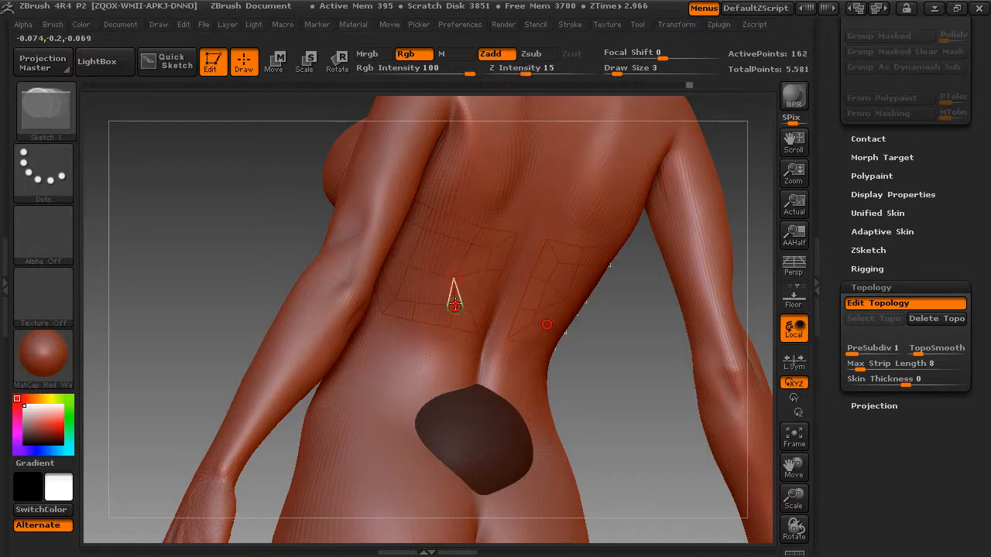
Add a point low on the back and link it to the neighbouring points of the rib and strip topology.
left_click_drag(583, 340, 592, 348)
left_click(455, 305)
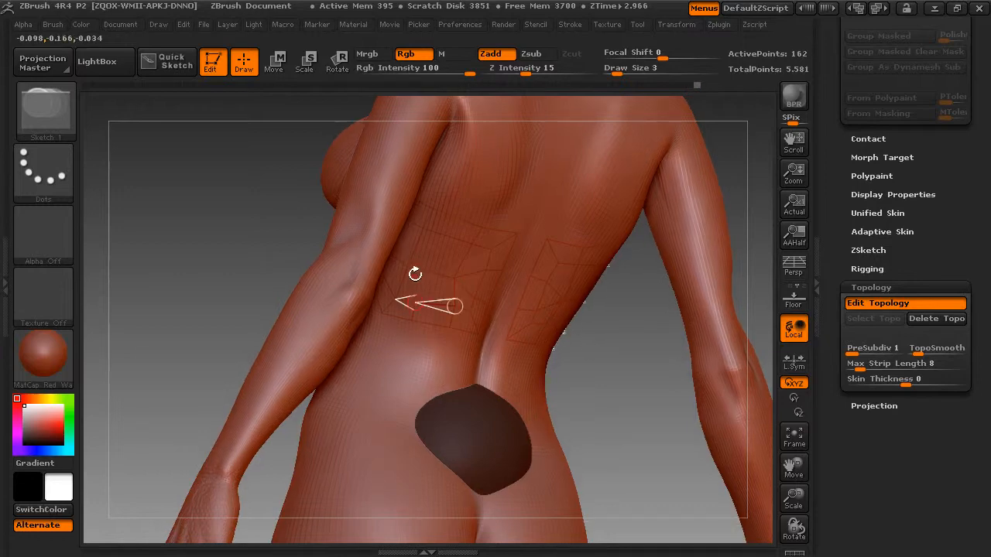
left_click(409, 267)
Preview the adaptive skin generated from the drawn band topology and return to topology editing.
left_click_drag(186, 261, 310, 264)
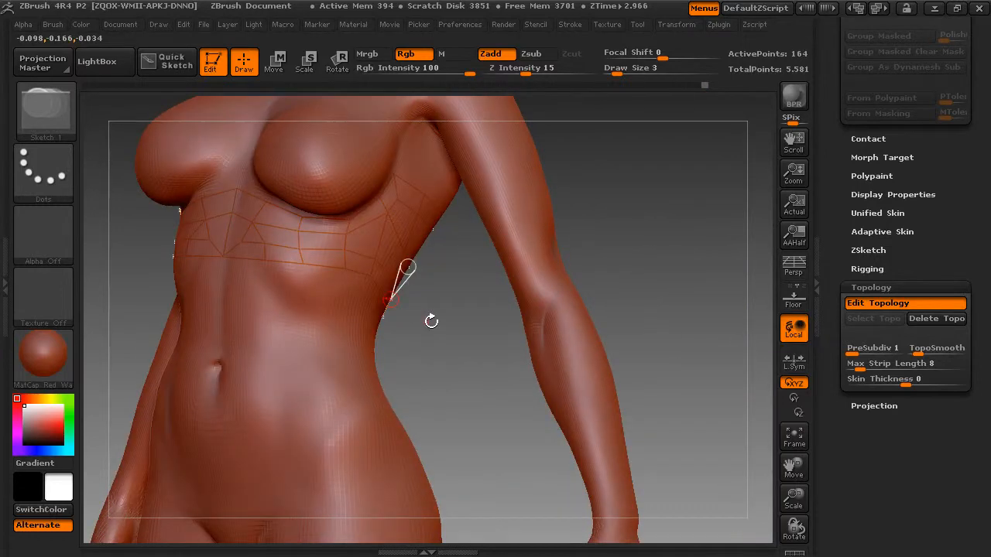
left_click_drag(432, 320, 448, 323)
left_click(873, 232)
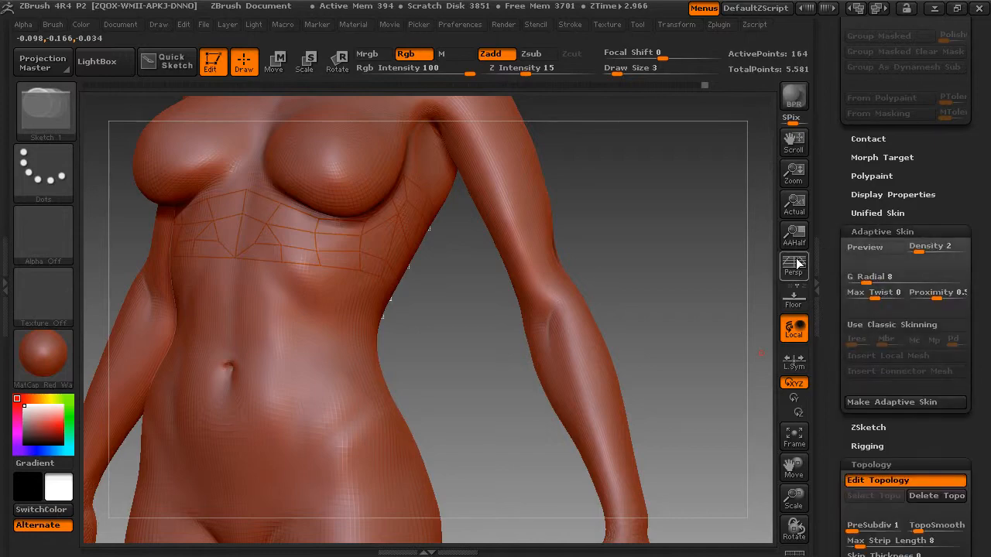
left_click_drag(701, 259, 694, 265)
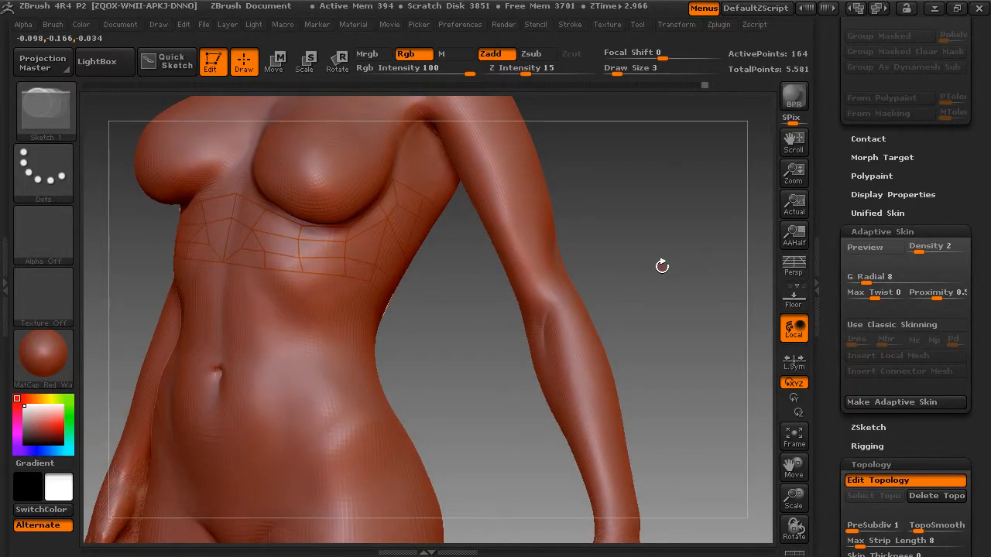
key("a")
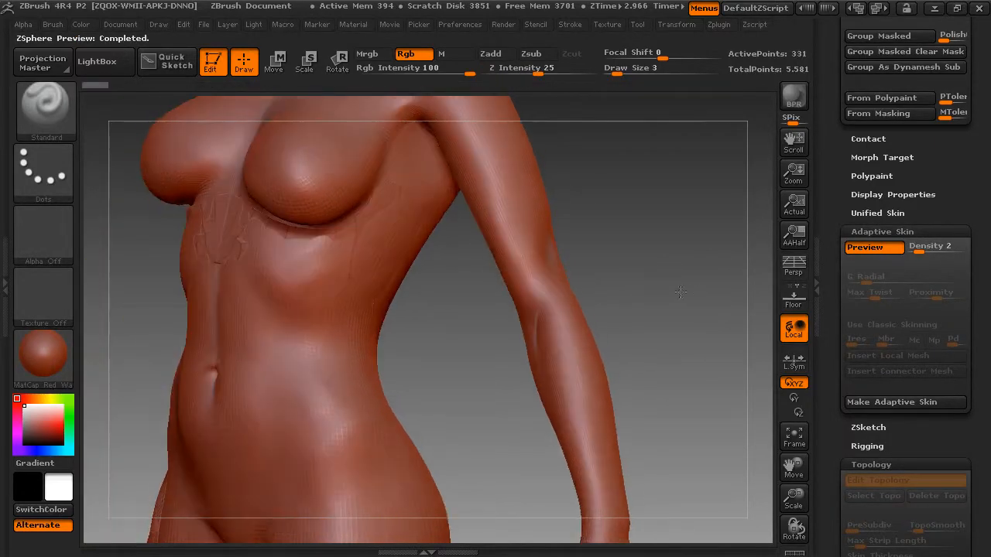
left_click_drag(683, 284, 693, 284)
key("a")
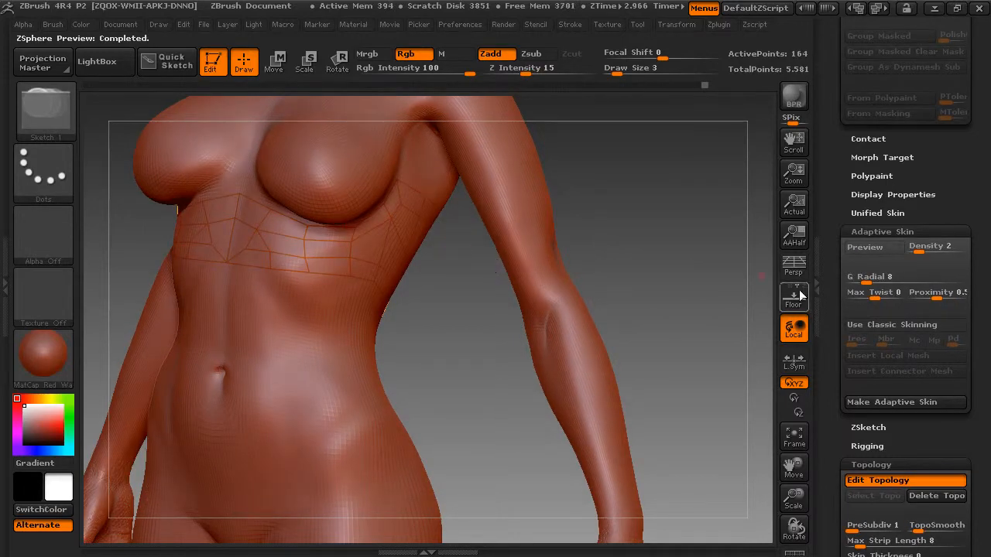
Set the topology's Skin Thickness to 0.0115 and inspect the thickened band's preview with its polyframe shown.
left_click_drag(829, 147, 829, 217)
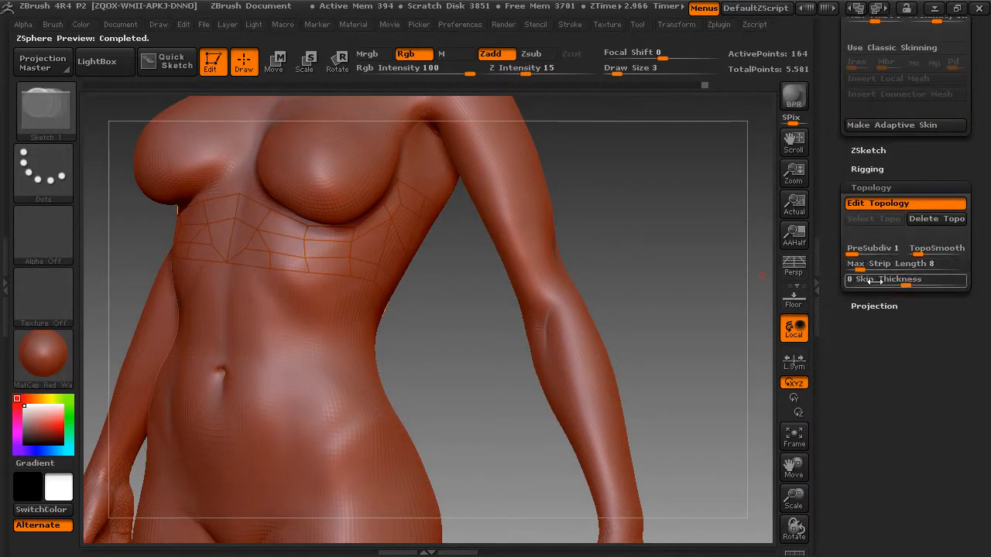
left_click(906, 282)
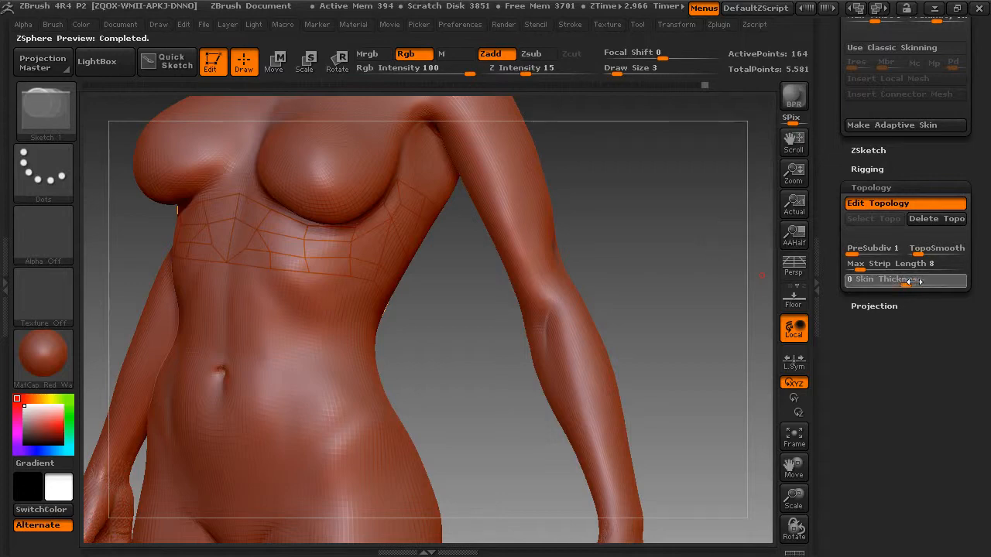
left_click_drag(914, 282, 929, 282)
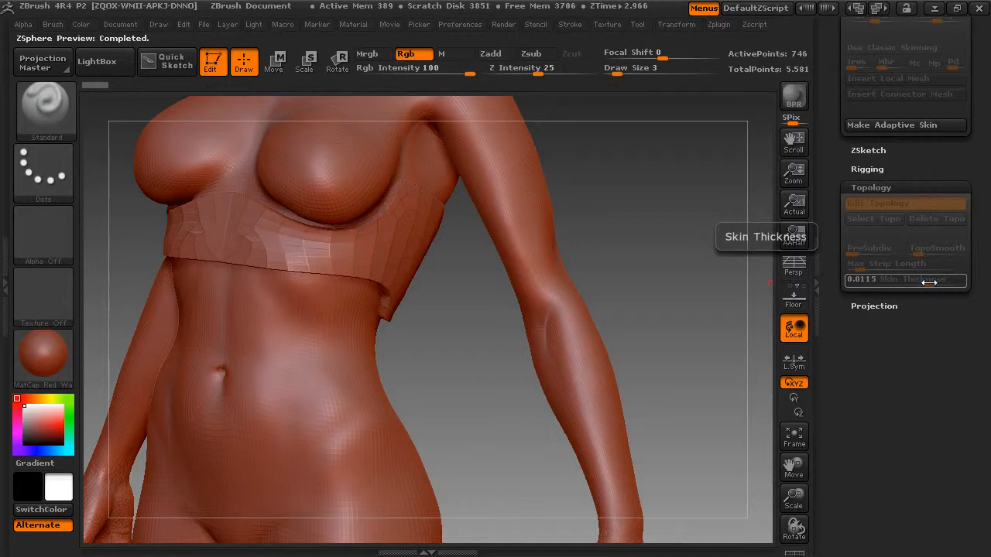
left_click_drag(700, 422, 708, 445)
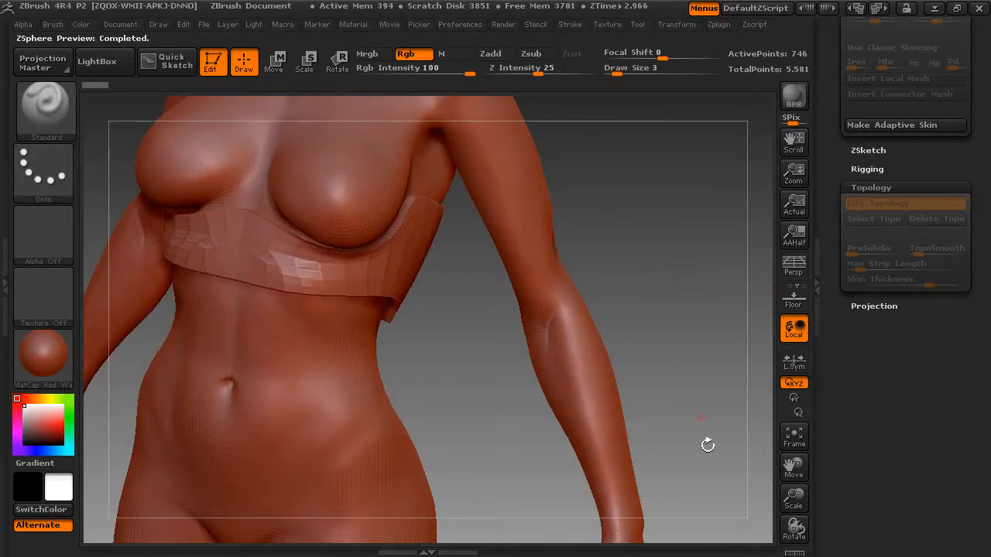
left_click(794, 551)
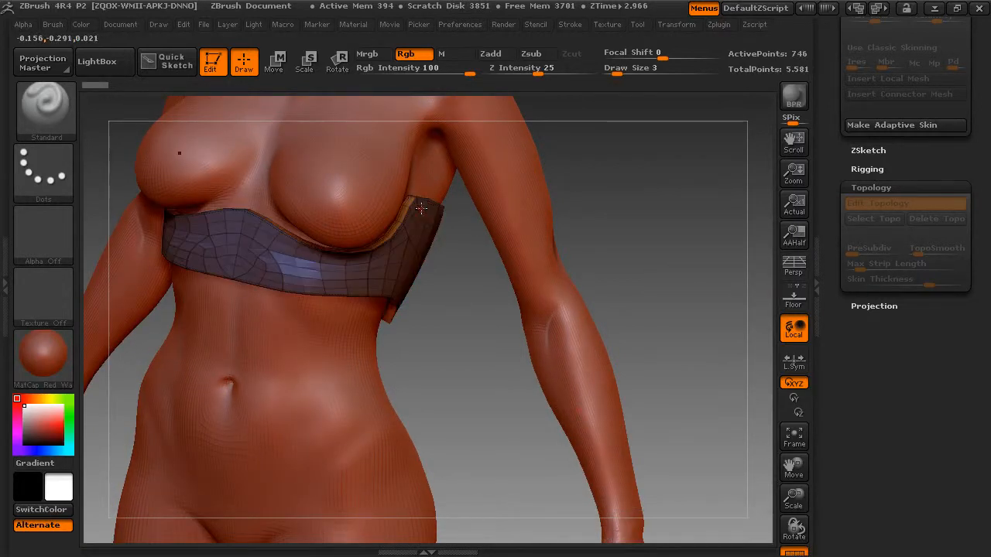
left_click_drag(446, 340, 367, 324)
key("a")
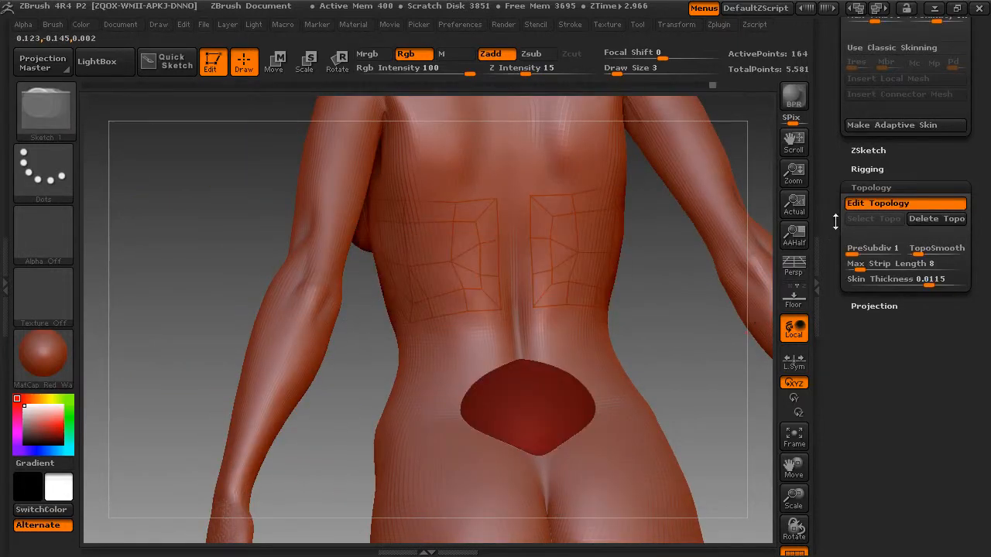
Set the adaptive skin Density to 1, preview the low-poly band from the front and hide the polyframe.
left_click_drag(835, 223, 825, 330)
left_click_drag(919, 250, 911, 250)
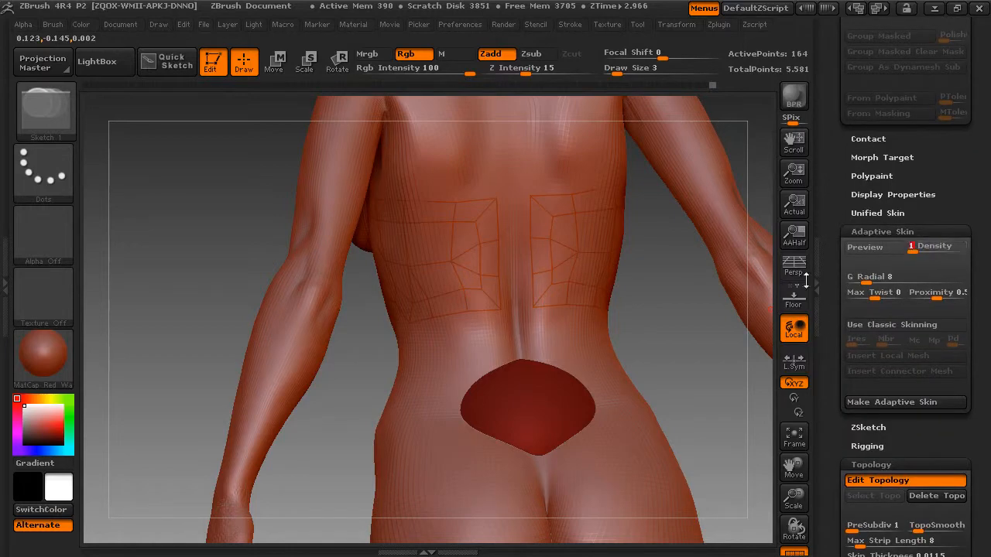
left_click_drag(832, 283, 828, 232)
key("a")
left_click_drag(673, 316, 755, 309)
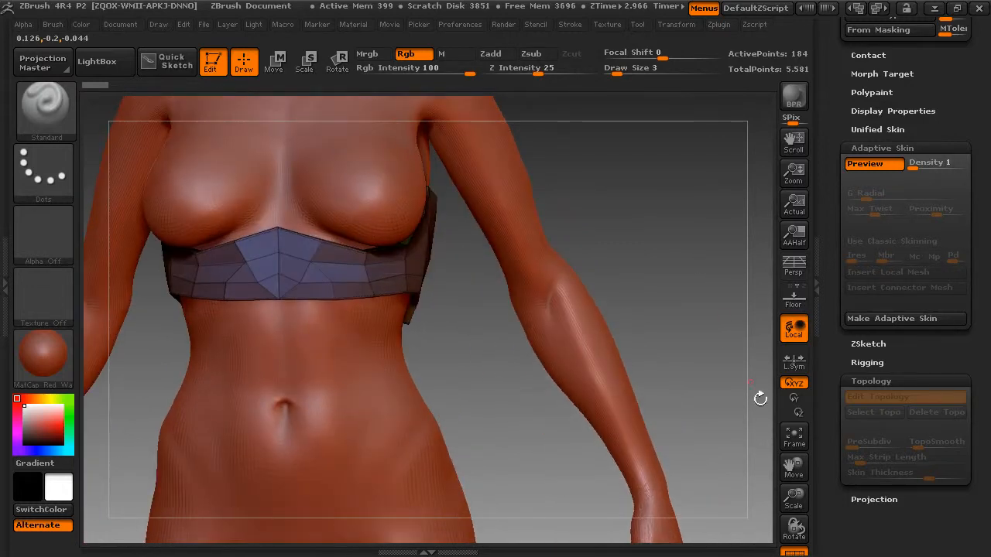
left_click(793, 551)
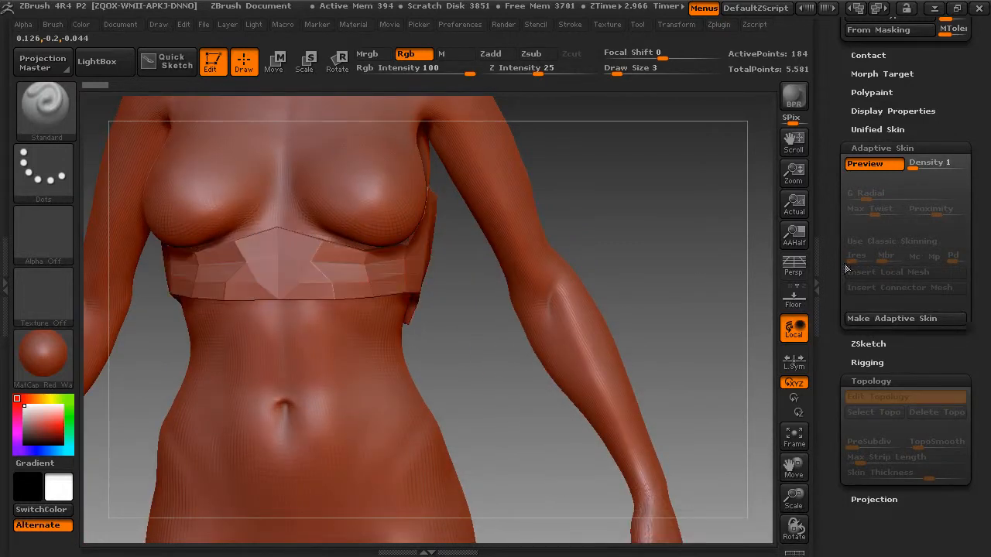
Make the adaptive skin mesh from the preview and append Skin_ZSphere as a new subtool.
left_click(878, 332)
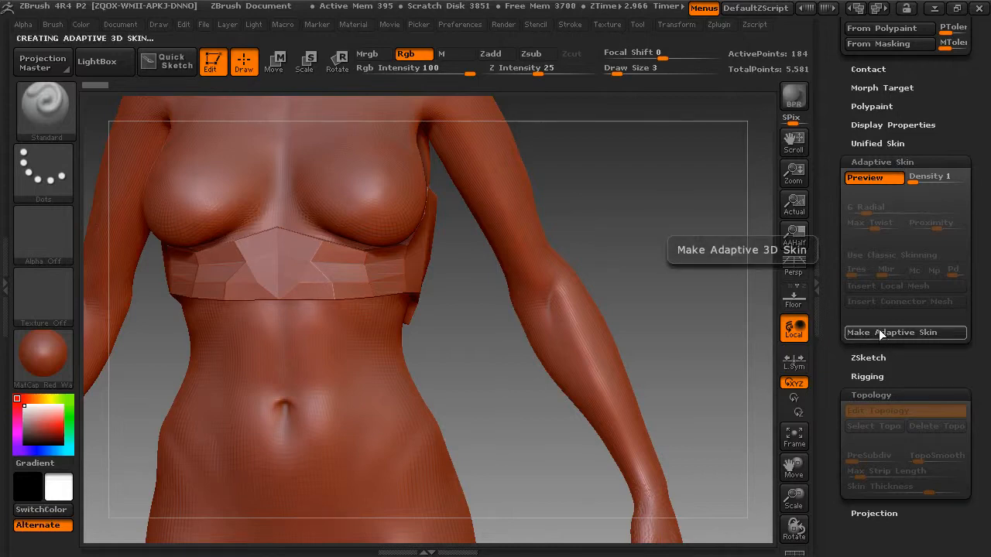
left_click_drag(827, 198, 835, 440)
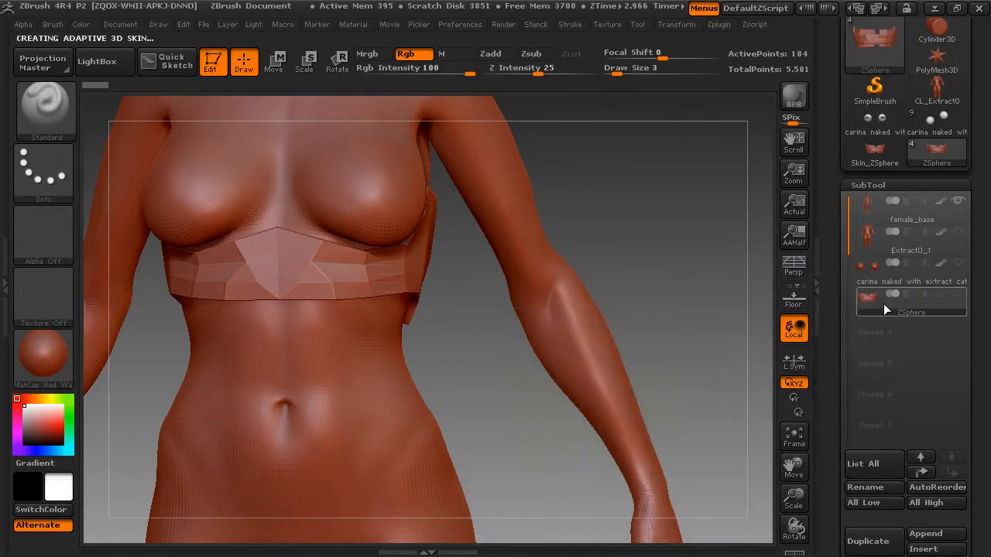
mouse_move(886, 303)
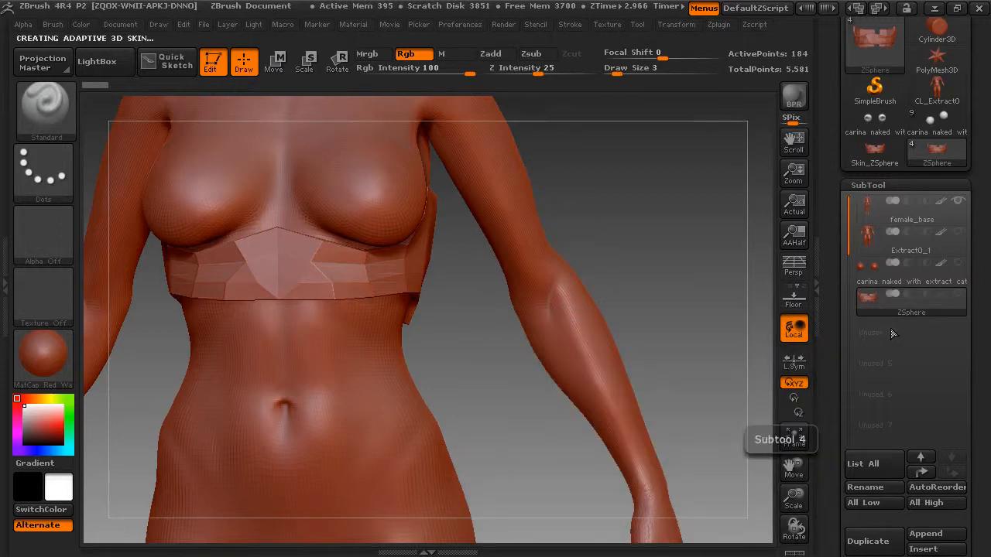
key("a")
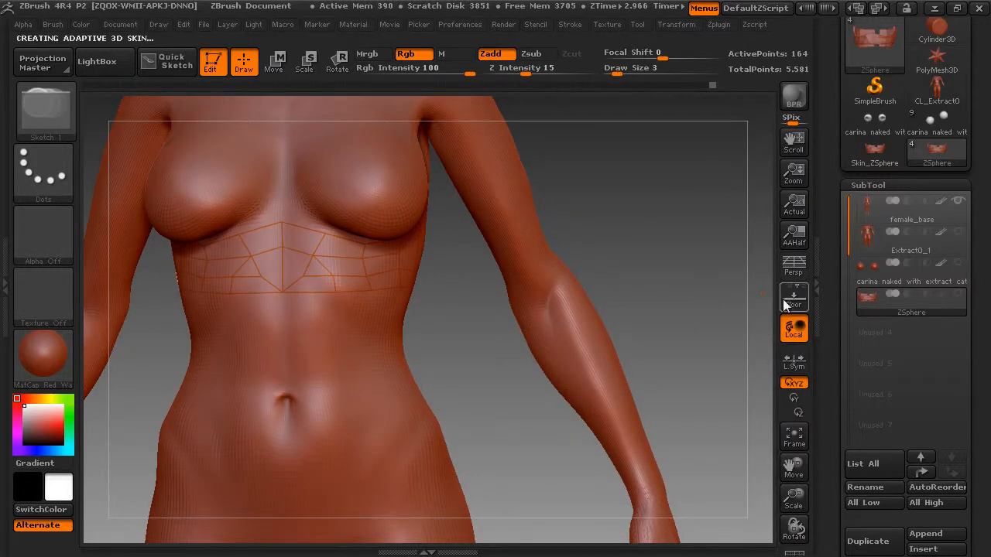
left_click(952, 535)
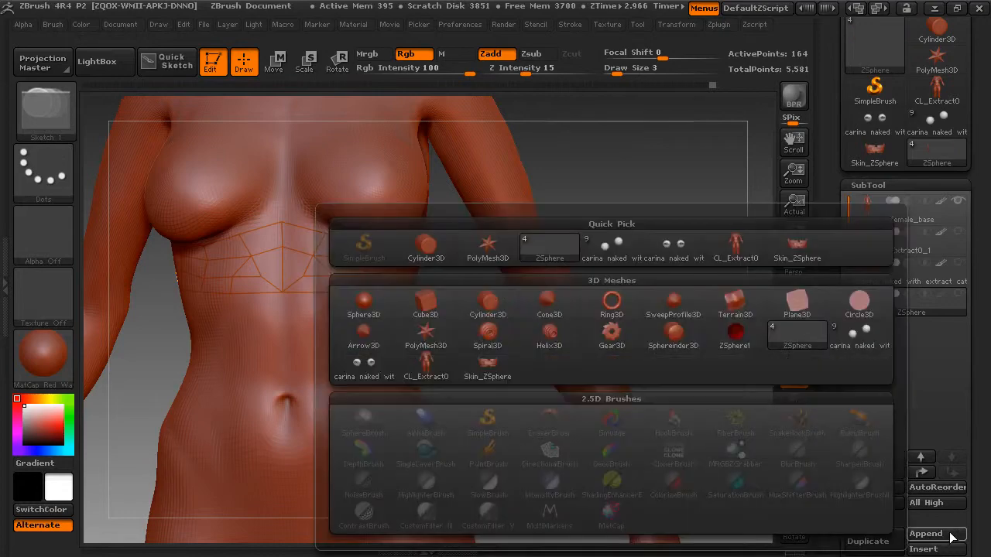
left_click(921, 534)
left_click(486, 366)
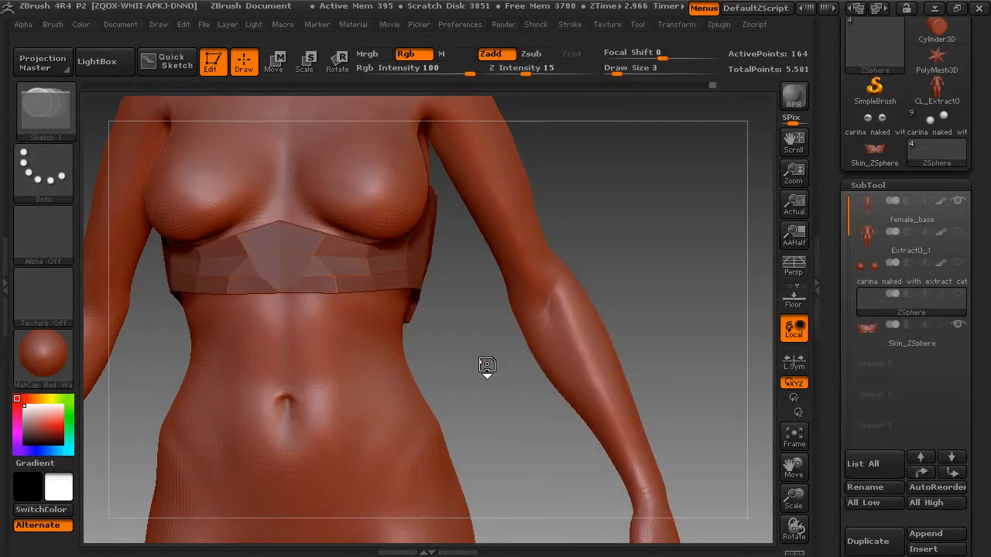
Select the Skin_ZSphere subtool and subdivide its mesh repeatedly to round off the faceted band.
left_click(883, 332)
mouse_move(670, 310)
left_mouse_down()
mouse_move(635, 278)
mouse_move(648, 276)
mouse_move(582, 276)
mouse_move(683, 271)
left_mouse_up()
key("ctrl+d")
key("ctrl+d")
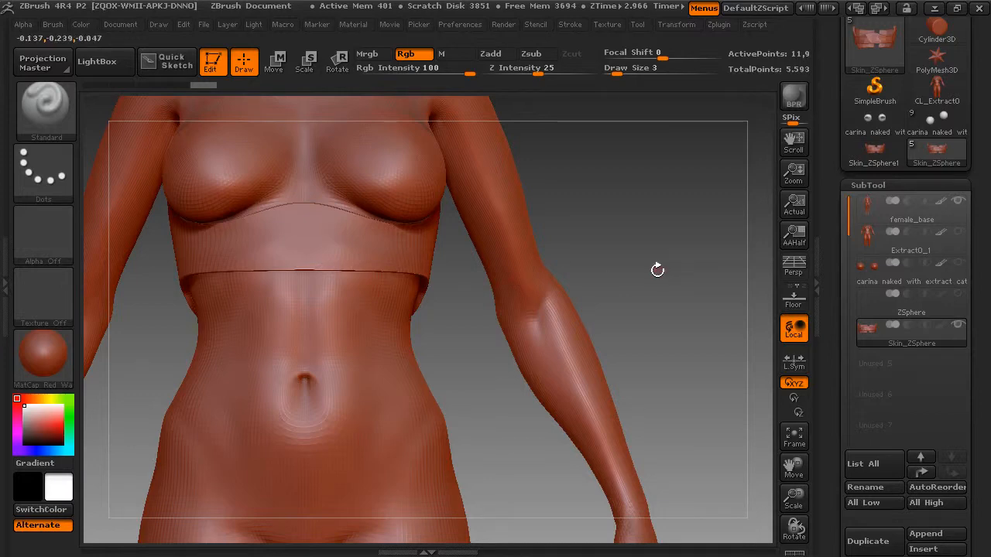
Set the brush Draw Size to 22 and smooth the band's lower edge across the front.
left_click_drag(796, 501, 891, 495)
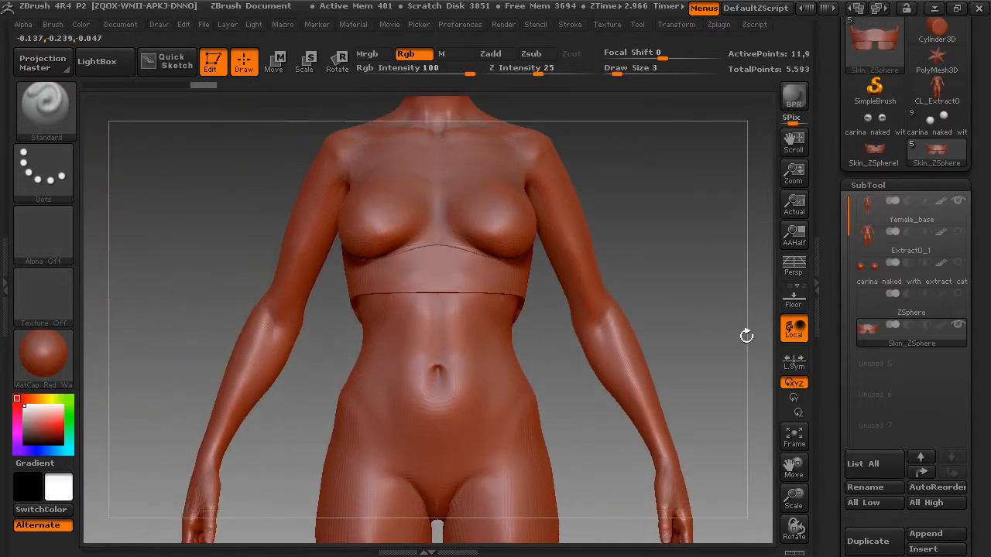
left_click(794, 436)
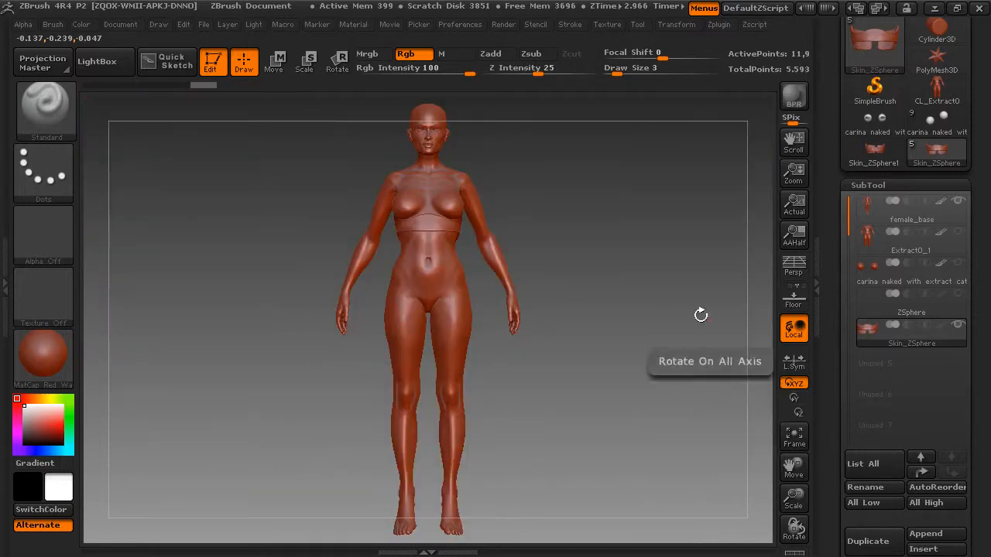
left_click_drag(700, 314, 645, 332)
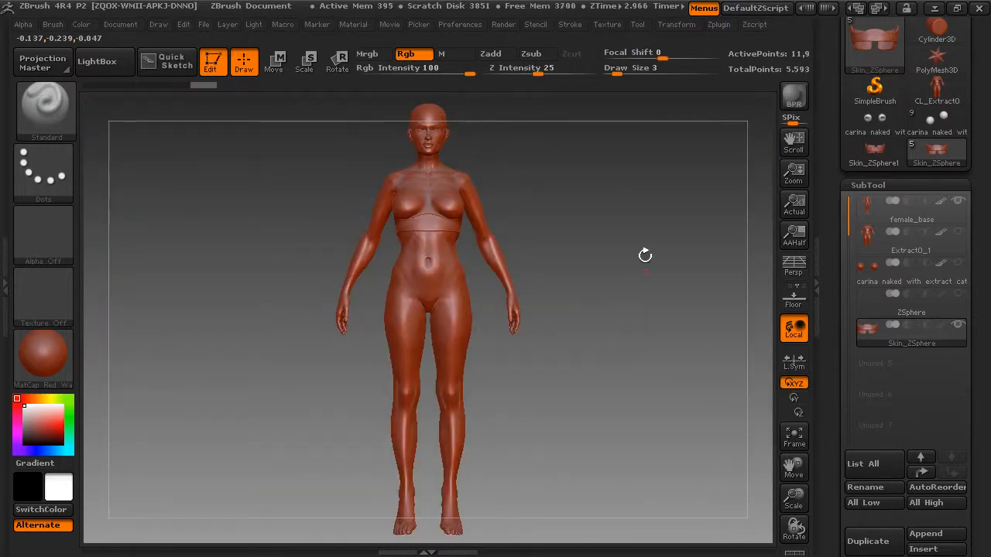
left_click_drag(533, 237, 555, 234)
left_click_drag(793, 499, 772, 431)
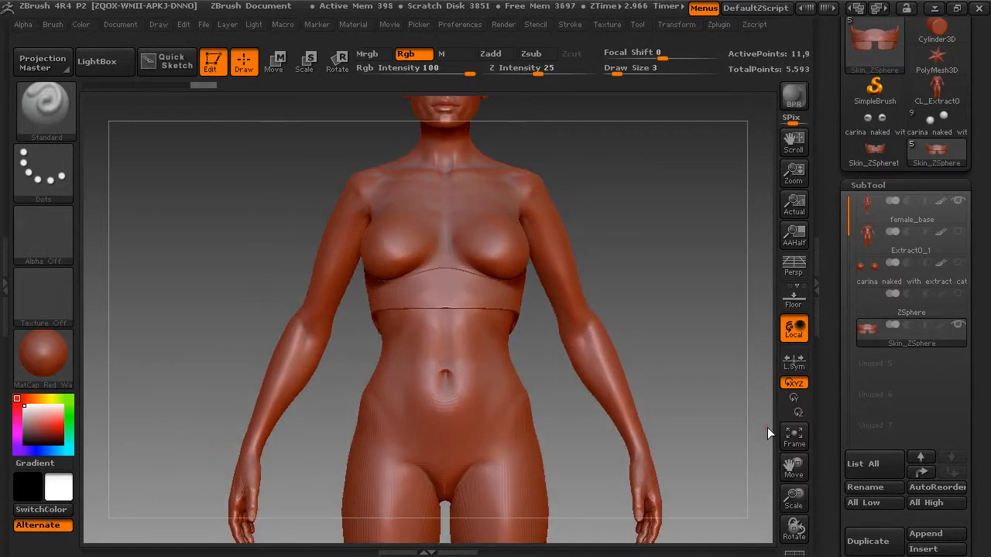
key("space")
left_click_drag(542, 233, 557, 235)
key("shift")
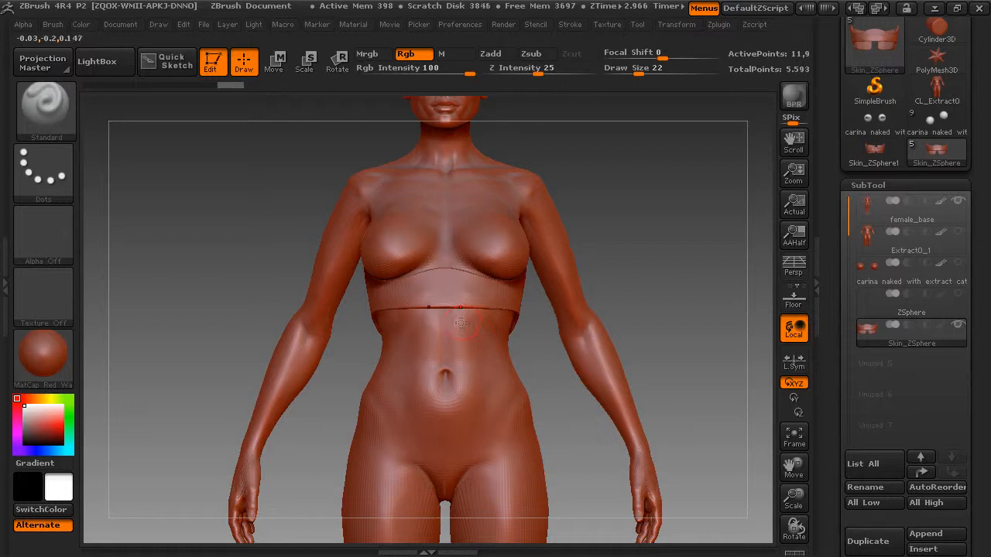
key("shift")
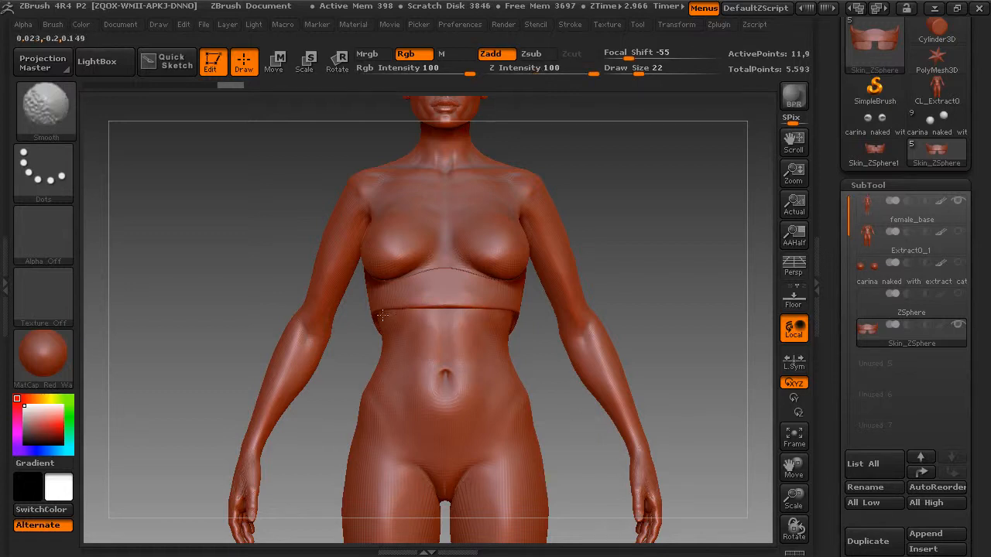
Smooth the band along the ribs, its upper edge beneath the bust and its back edges.
left_click_drag(584, 266, 520, 305)
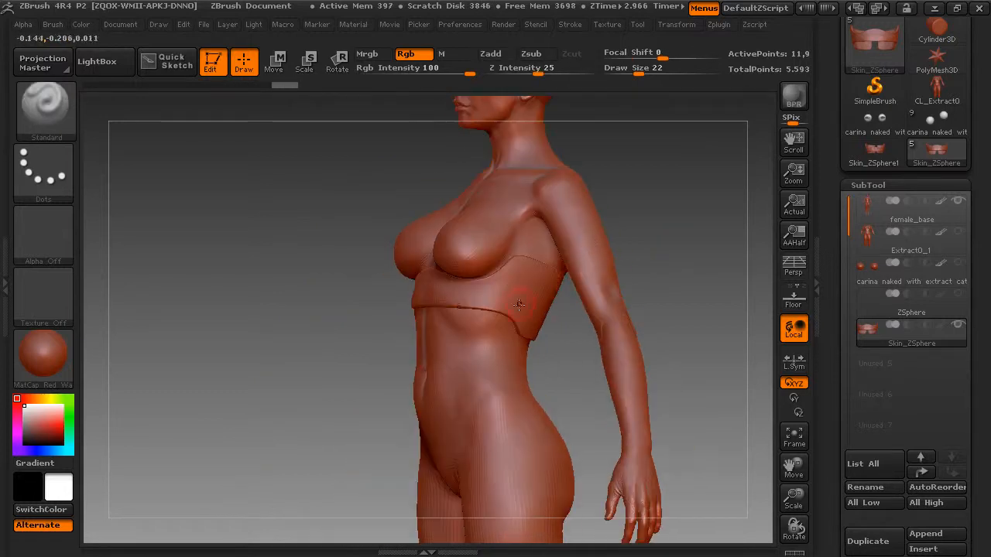
key("shift")
left_click_drag(513, 268, 489, 274)
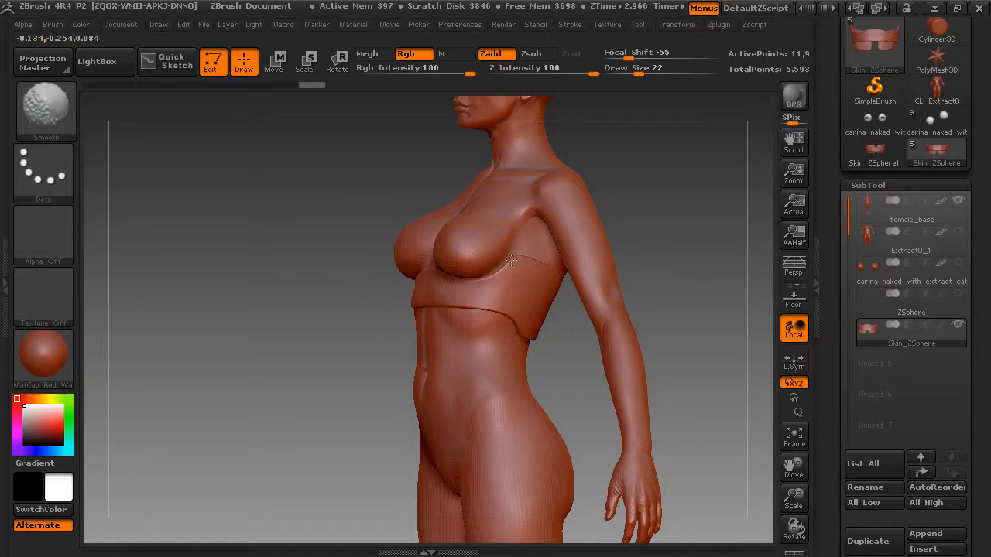
left_click_drag(558, 289, 544, 277)
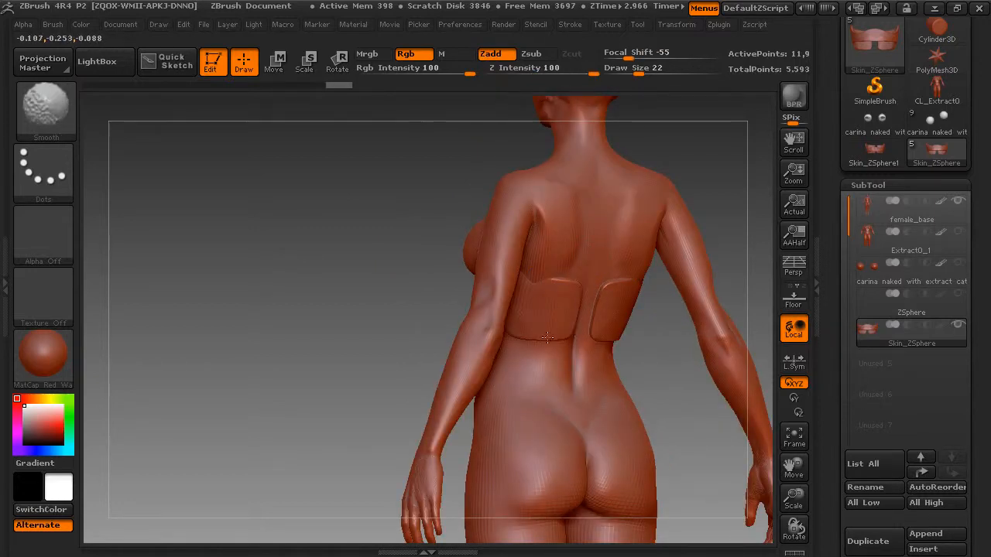
Switch to the Move brush with Draw Size 47 and reshape the band's upper edge at the outer back.
left_click_drag(387, 331, 326, 263)
key("b")
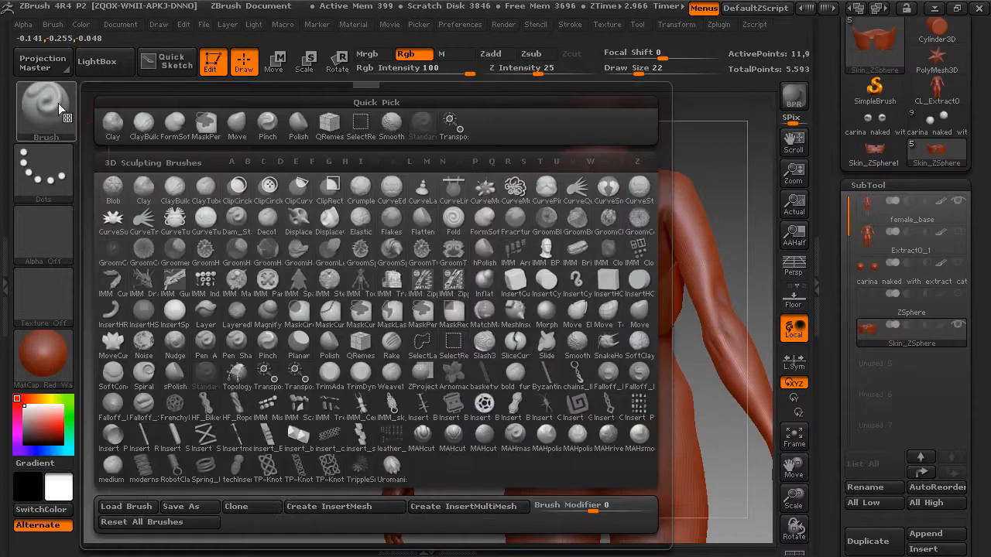
key("m")
key("v")
key("space")
left_click_drag(531, 233, 551, 234)
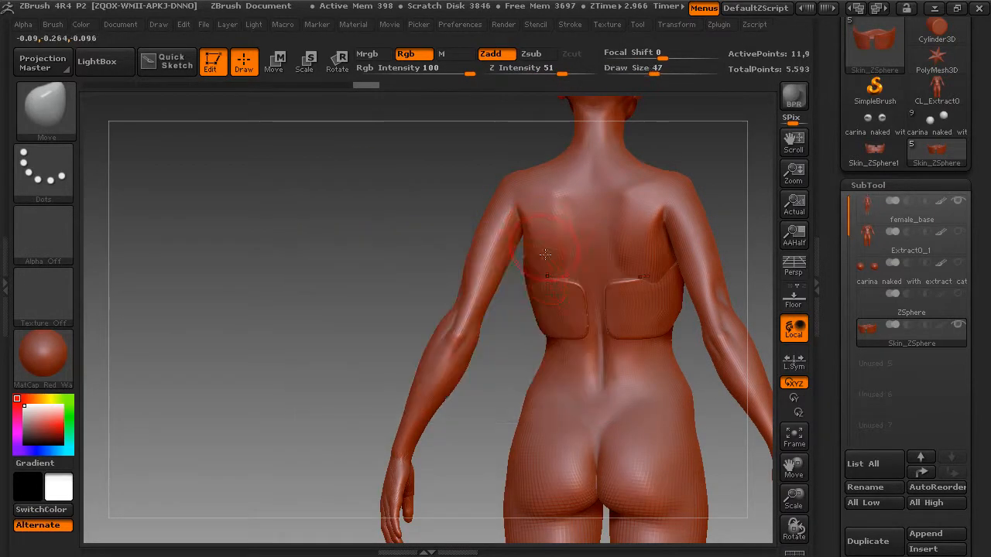
left_click_drag(535, 273, 528, 271)
Smooth the surface of the band's mirrored back panels.
left_click_drag(414, 297, 442, 303)
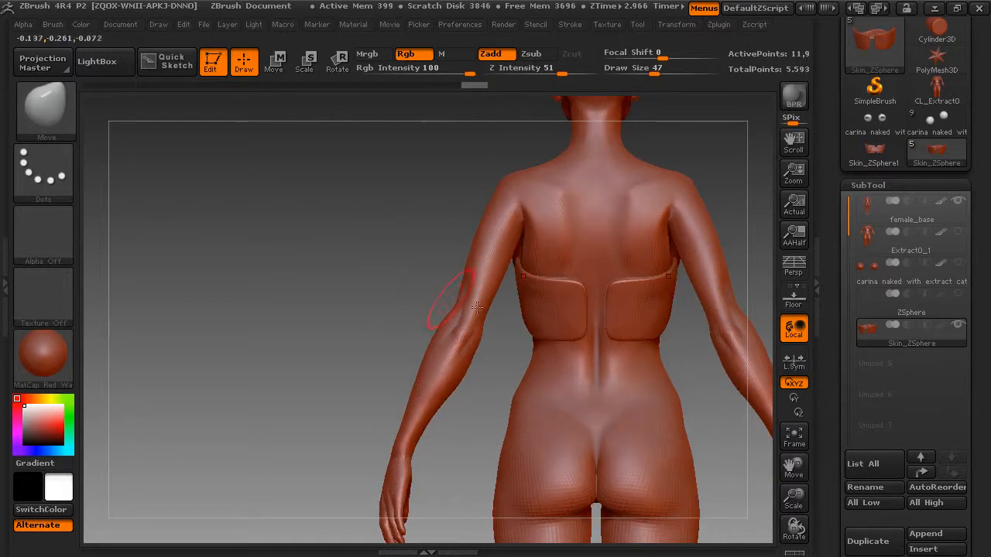
left_click_drag(551, 319, 563, 317, "shift")
left_click_drag(376, 292, 494, 297)
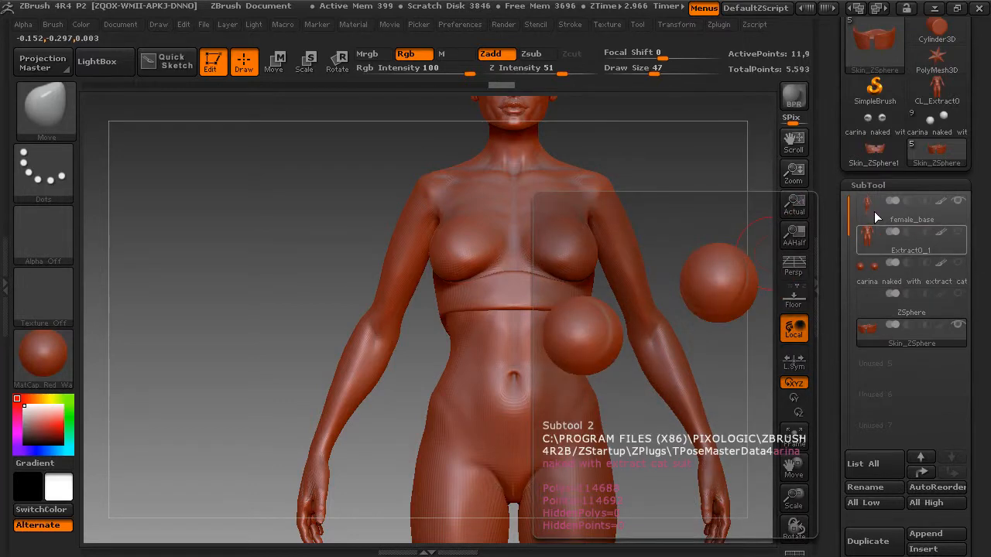
Make female_base the active subtool, frame its arms and switch to the Standard brush.
left_click(878, 208)
mouse_move(757, 281)
left_mouse_down()
mouse_move(696, 258)
mouse_move(724, 256)
mouse_move(762, 294)
left_mouse_up()
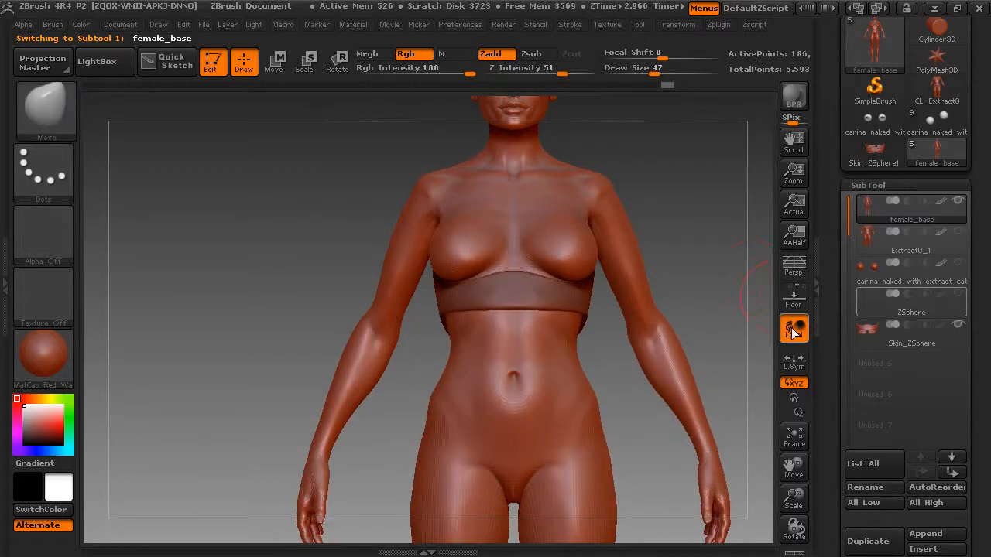
left_click_drag(799, 457, 763, 365)
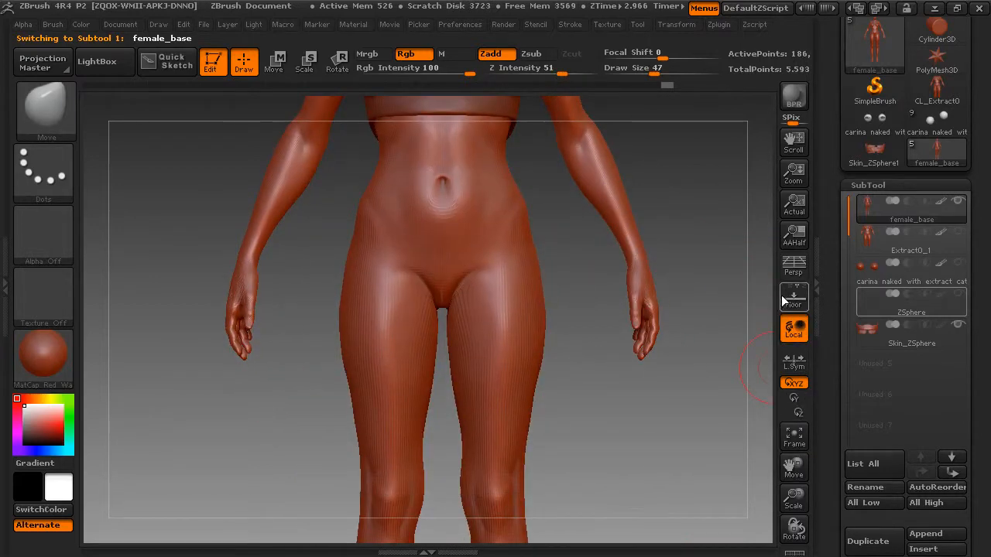
left_click_drag(685, 334, 695, 334)
left_click_drag(649, 223, 705, 214)
left_click_drag(793, 468, 787, 533)
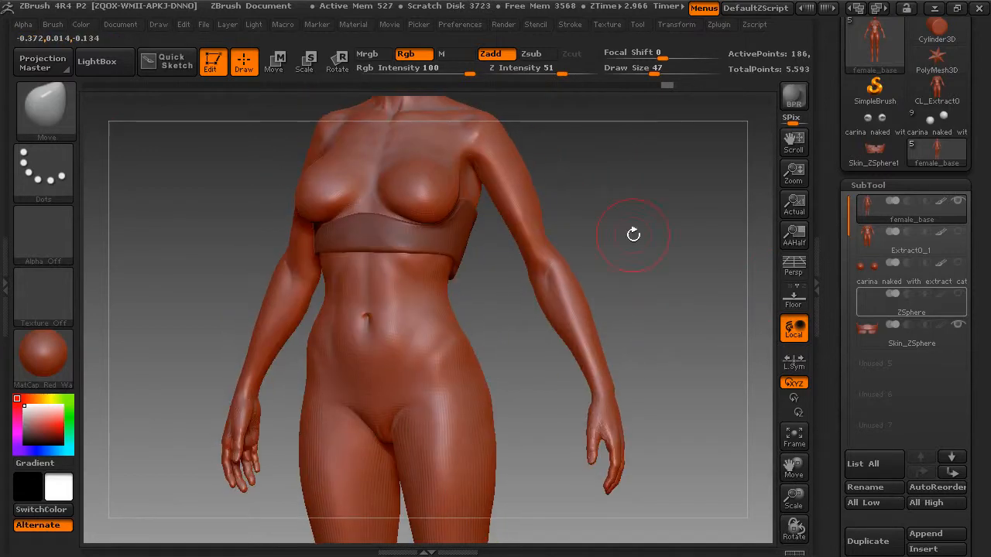
left_click(67, 107)
left_click(426, 127)
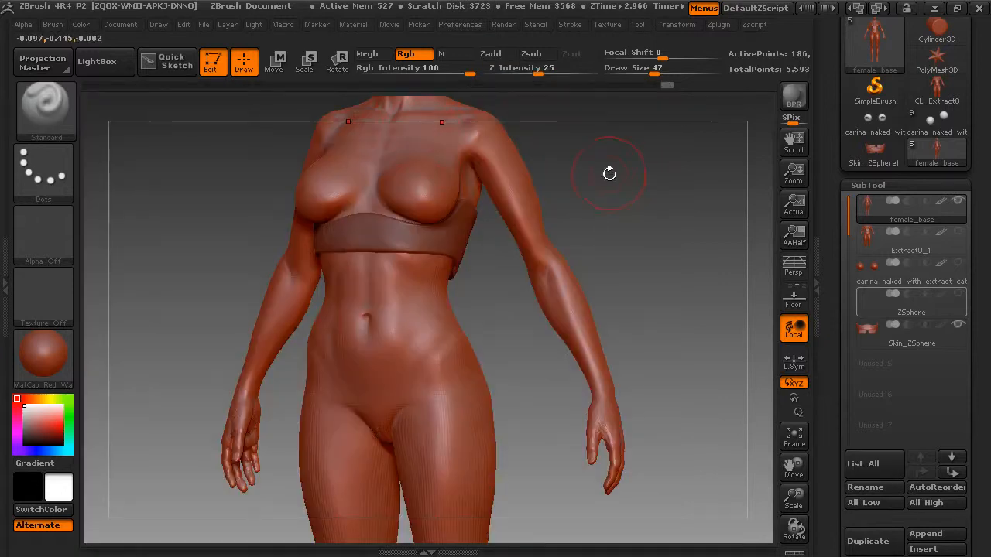
Mask the outer side of the forearms from elbow to wrist with the MaskPen, reducing the Draw Size to 18.
key("space")
left_click_drag(608, 173, 610, 175)
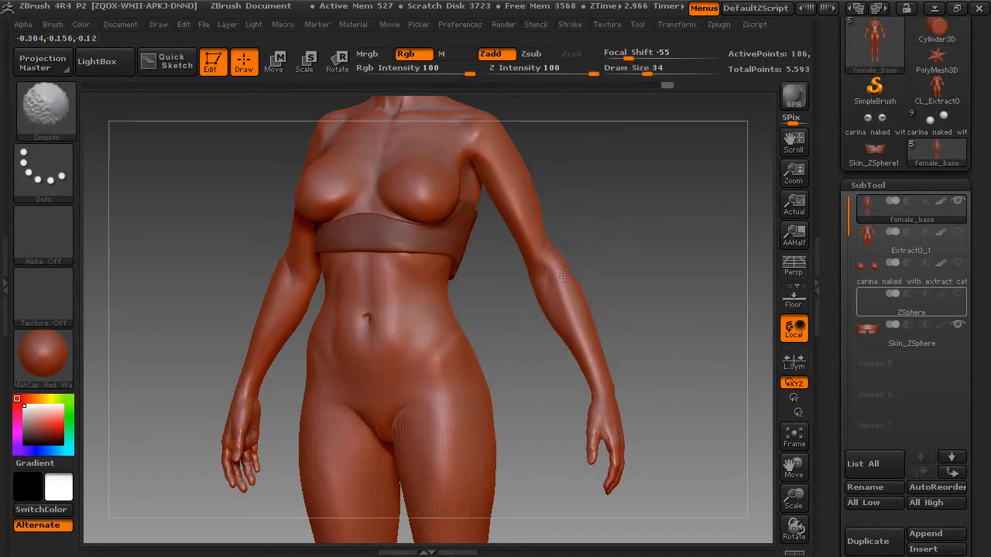
mouse_move(573, 269)
left_mouse_down("ctrl")
mouse_move(570, 293)
mouse_move(586, 328)
left_mouse_up("ctrl")
key("space")
left_click_drag(627, 288, 580, 321)
key("ctrl")
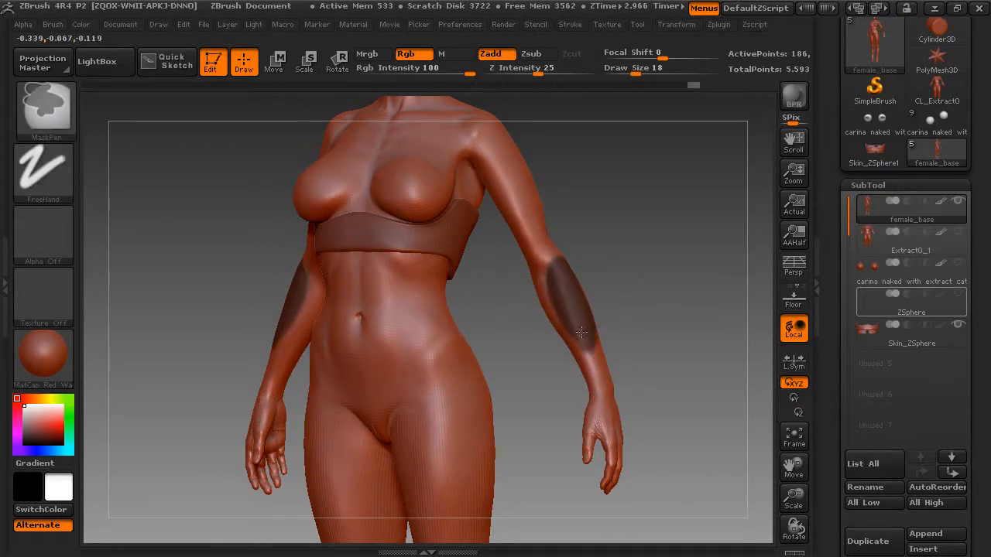
left_click_drag(594, 358, 596, 370, "ctrl")
mouse_move(637, 343)
left_mouse_down()
mouse_move(590, 284)
mouse_move(587, 373)
left_mouse_up()
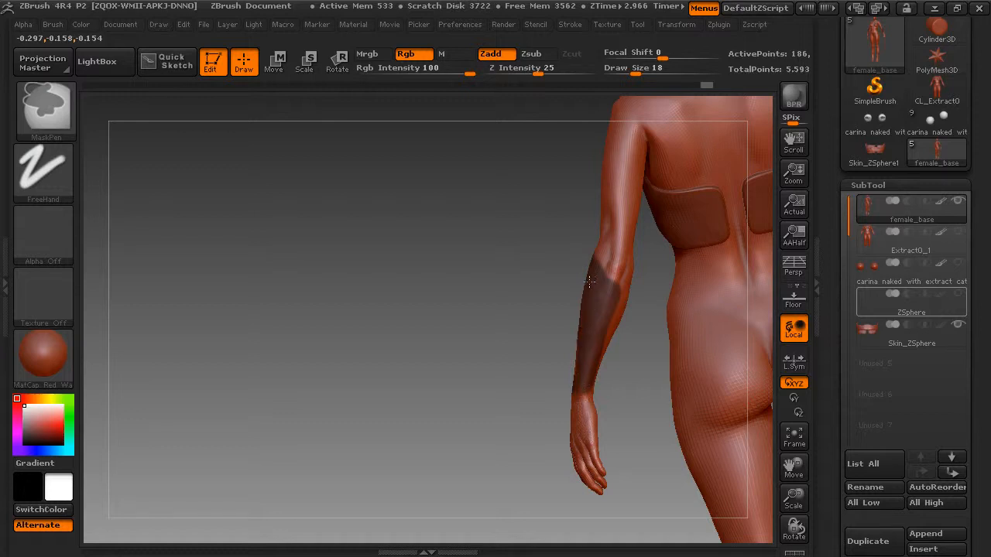
Set the Draw Size to 10 and clean up the edges of the forearm masks down to the wrist.
mouse_move(498, 308)
left_mouse_down()
mouse_move(467, 315)
mouse_move(511, 297)
left_mouse_up()
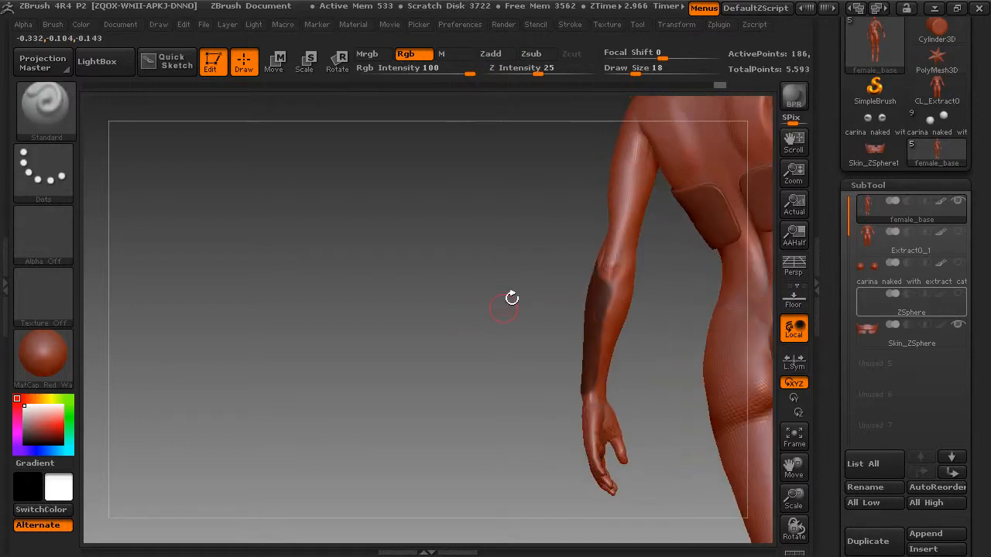
key("space")
left_click_drag(576, 253, 572, 253)
key("ctrl")
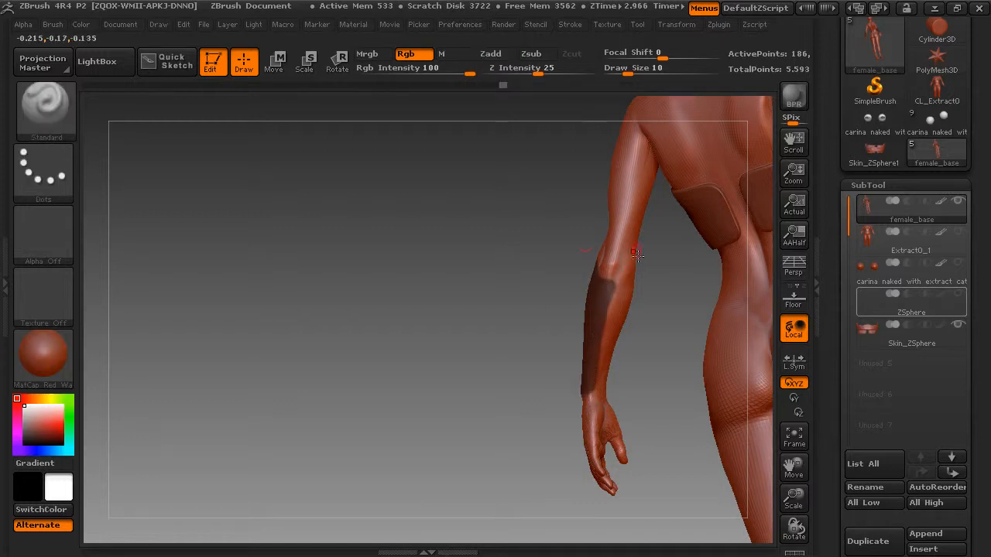
left_click_drag(472, 336, 651, 322)
left_click_drag(683, 288, 617, 304)
left_click_drag(577, 357, 582, 348, "ctrl")
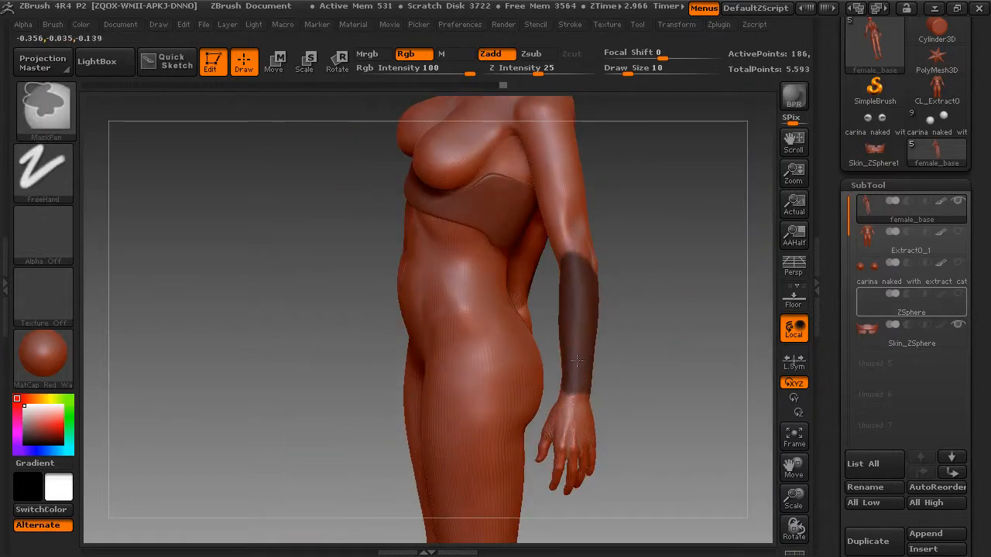
left_click_drag(668, 289, 571, 272)
key("ctrl")
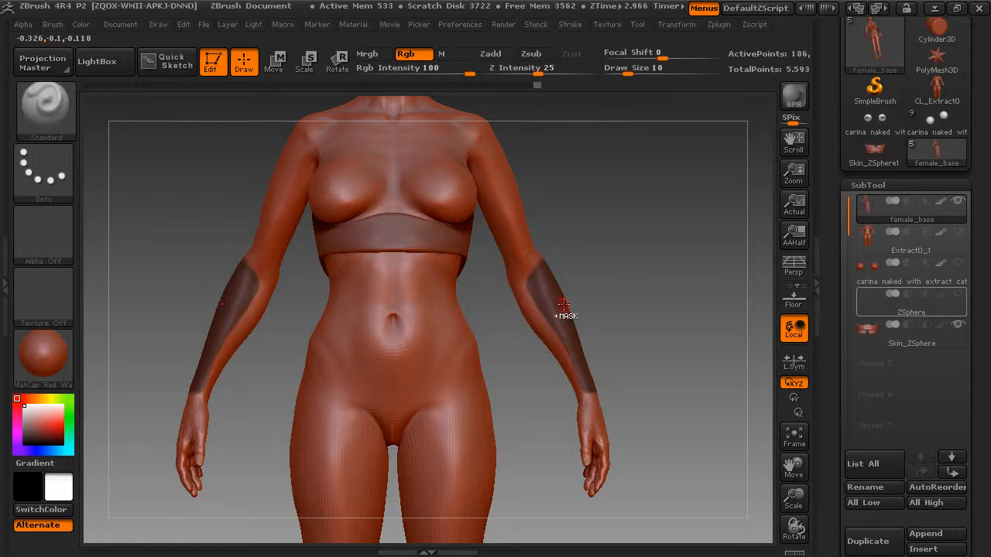
Mask a plate-shaped area on the outer side of the upper arms, filling it in around to the back.
mouse_move(564, 317)
left_mouse_down()
mouse_move(642, 188)
mouse_move(531, 150)
left_mouse_up()
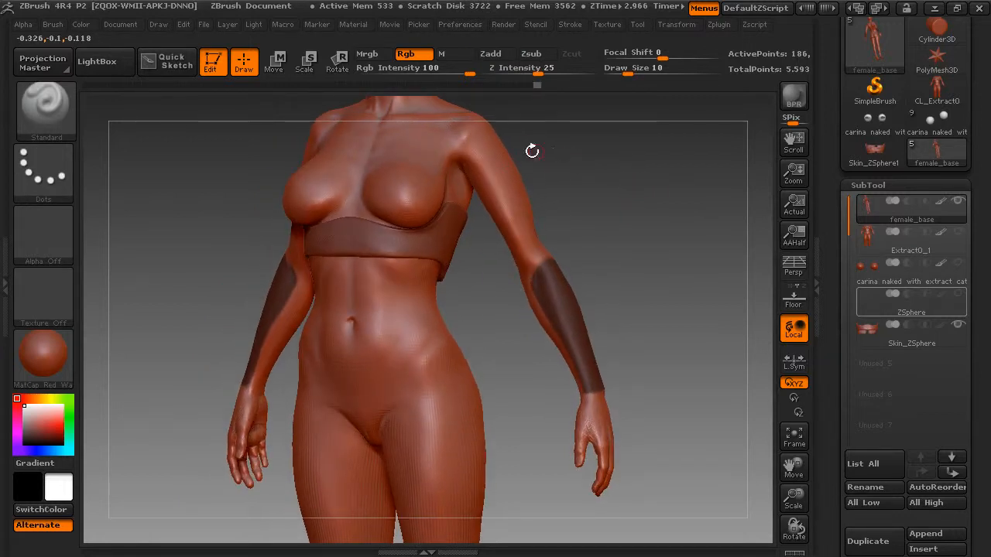
key("ctrl")
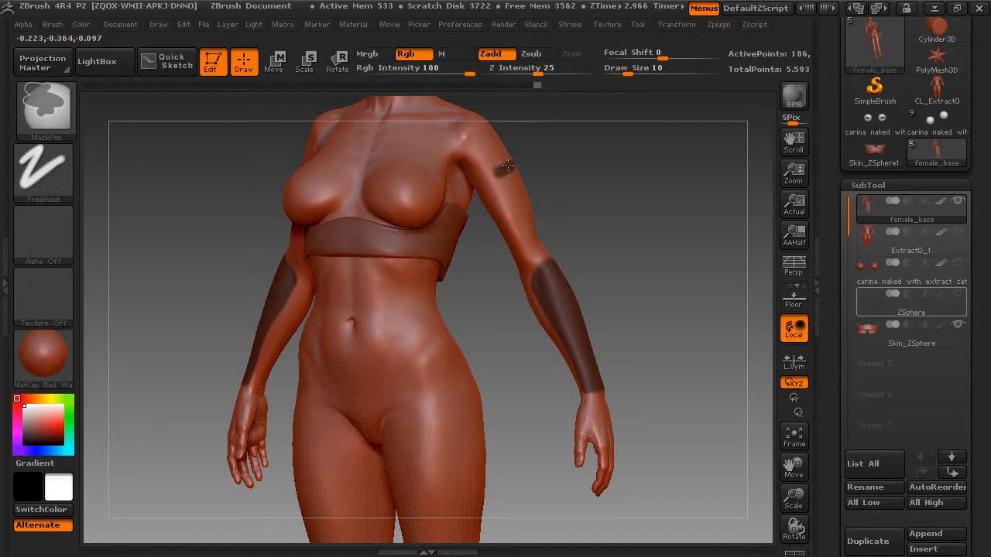
left_click_drag(493, 183, 513, 220, "ctrl")
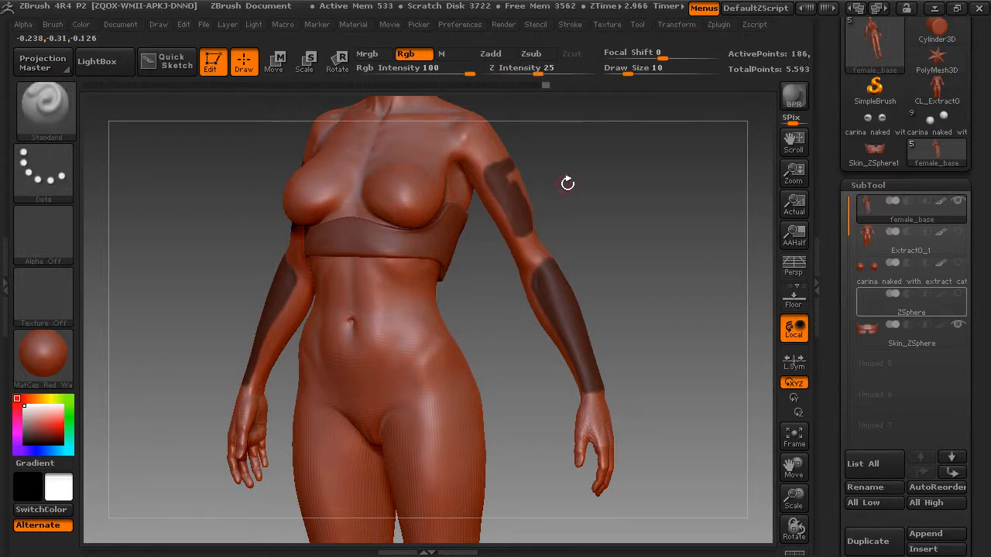
left_click_drag(568, 184, 643, 178)
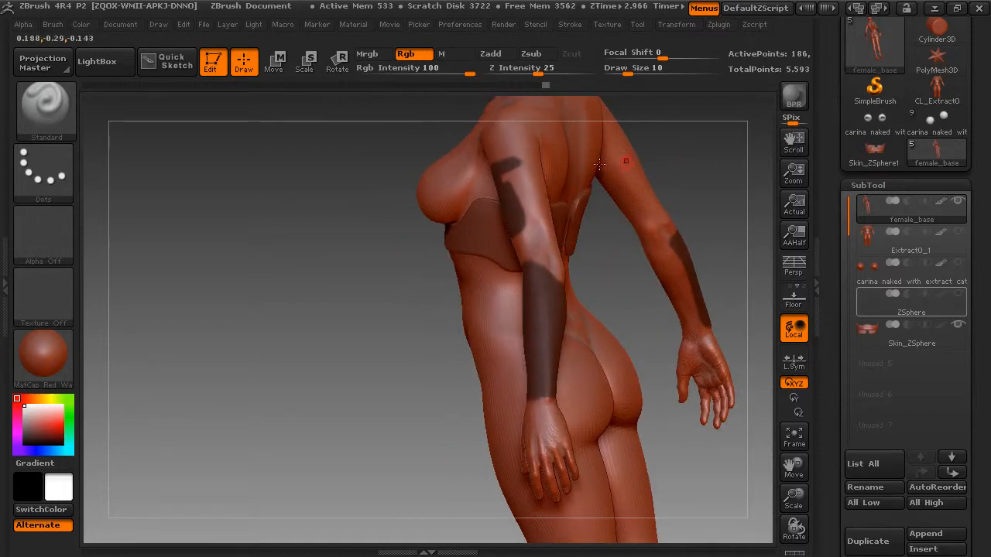
key("ctrl")
left_click_drag(526, 160, 522, 189, "ctrl")
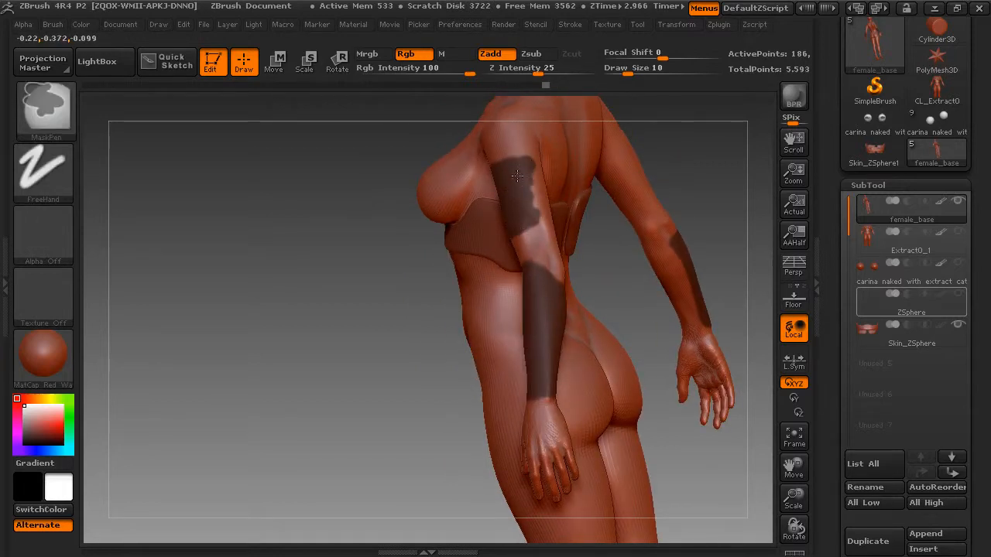
mouse_move(616, 203)
left_mouse_down()
mouse_move(546, 176)
mouse_move(527, 229)
mouse_move(521, 207)
mouse_move(604, 181)
left_mouse_up()
Lower the subdivision level of female_base to 2.
scroll(844, 170, "down", 10)
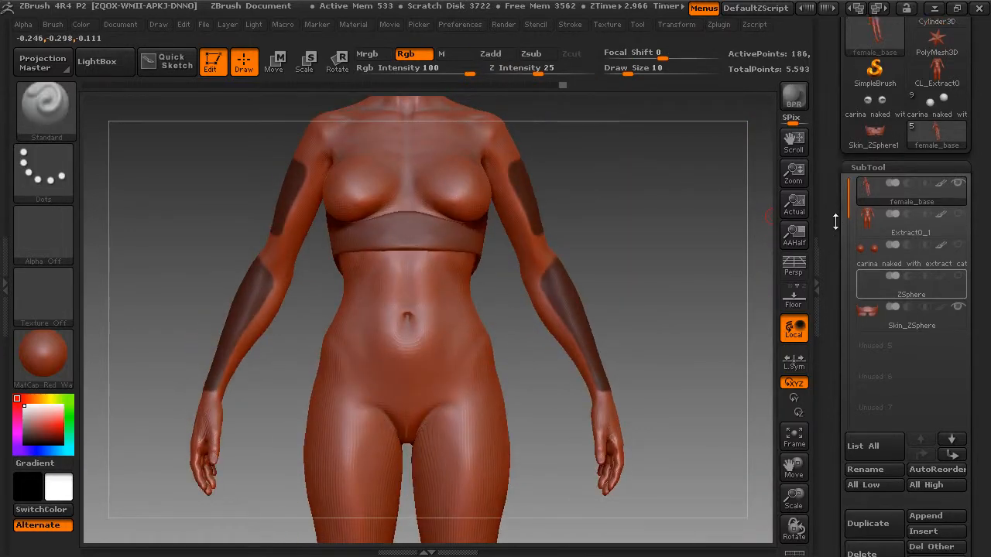
mouse_move(879, 260)
left_mouse_down()
mouse_move(850, 260)
mouse_move(864, 263)
left_mouse_up()
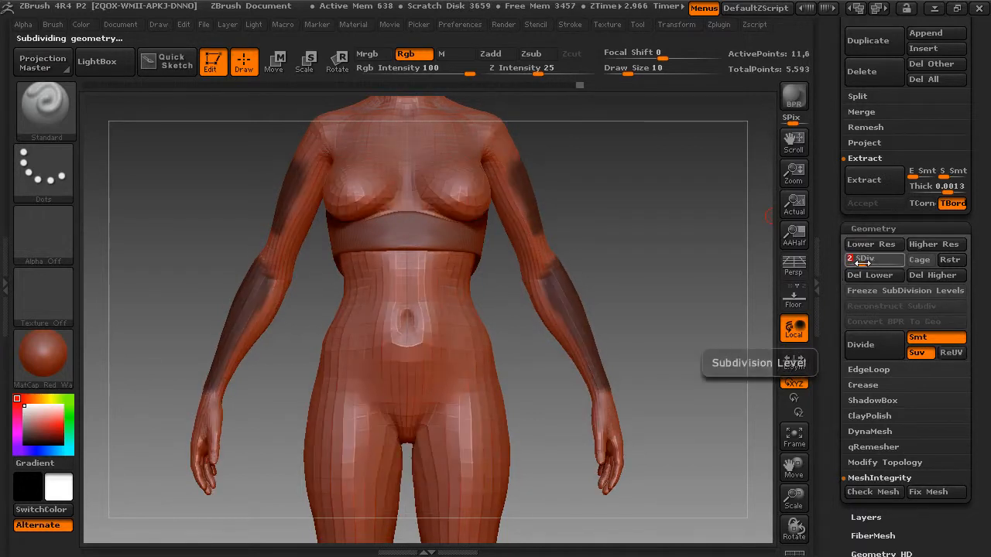
left_click_drag(833, 204, 831, 192)
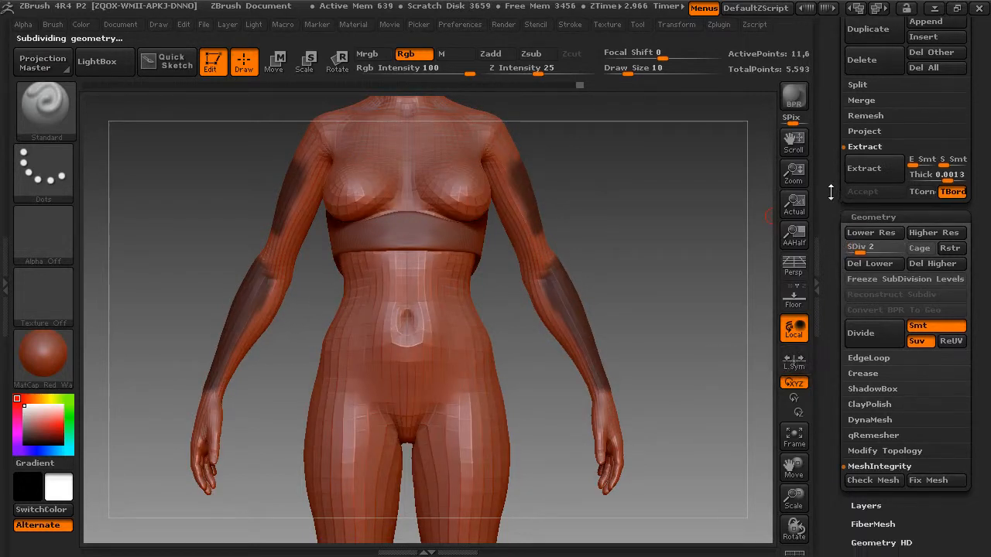
Extract the masked arm areas with a thickness of 0.0123 and accept them as a new subtool.
left_click(916, 161)
left_click(947, 161)
left_click_drag(948, 175, 950, 175)
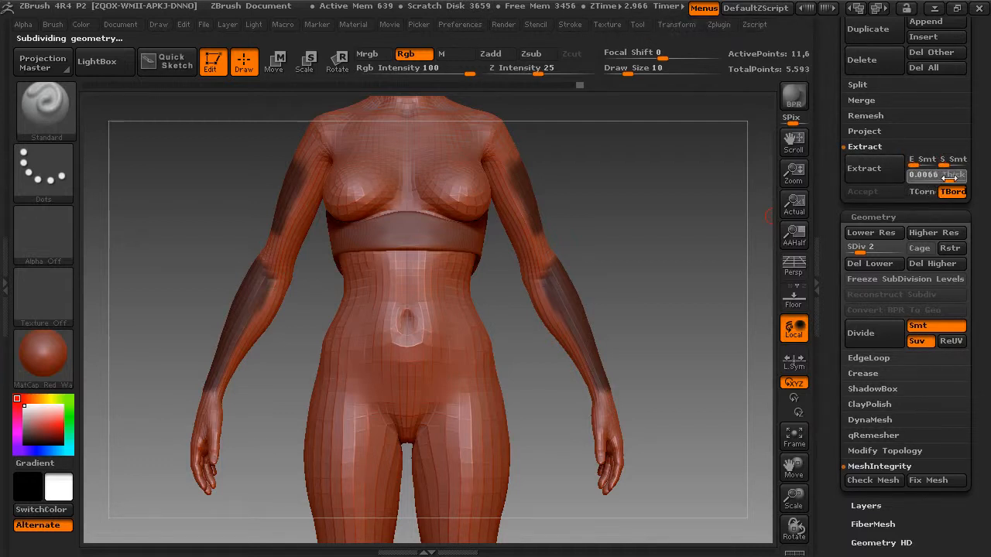
left_click(879, 167)
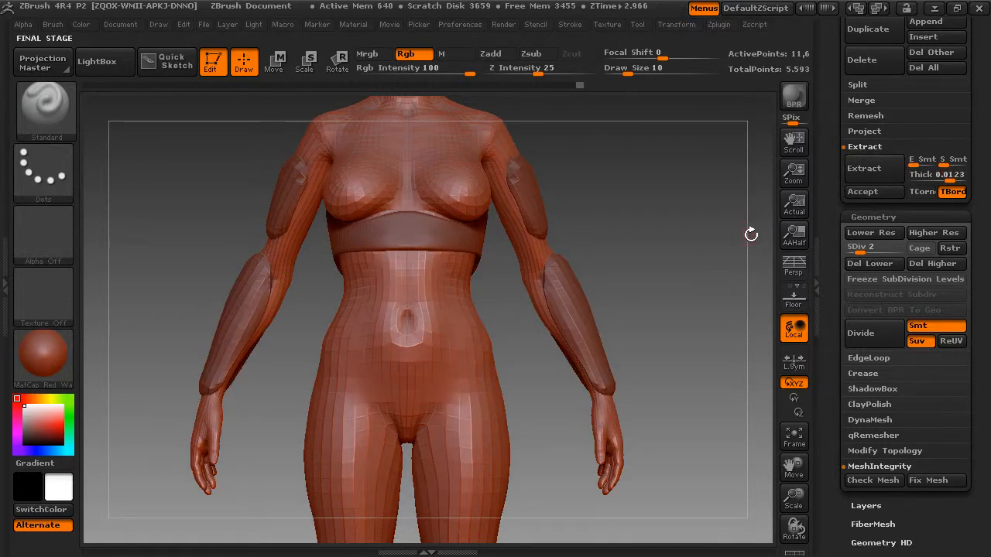
left_click(864, 192)
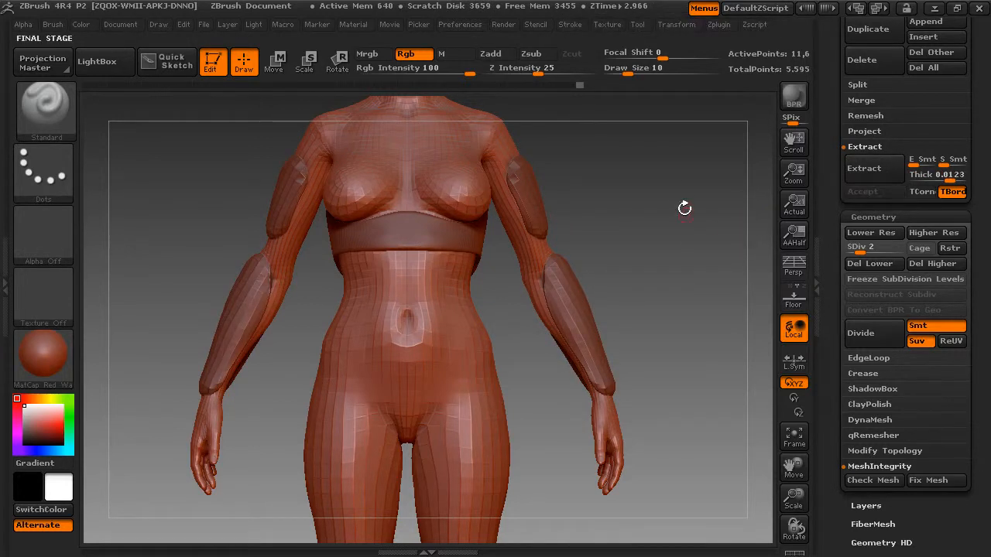
Select the extracted arm plates, set the Draw Size to 35 and smooth the plates' edges along the front.
key("ctrl")
key("Down")
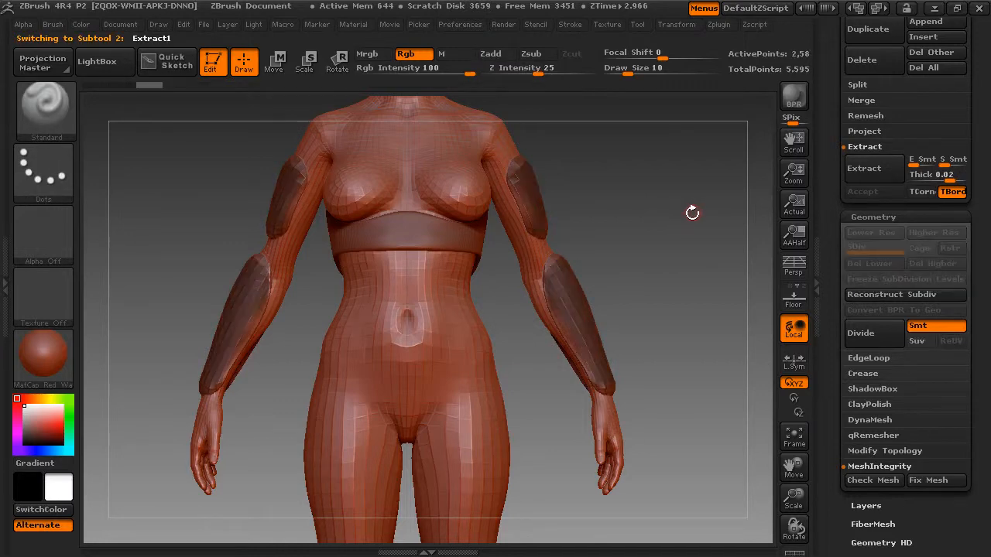
key("space")
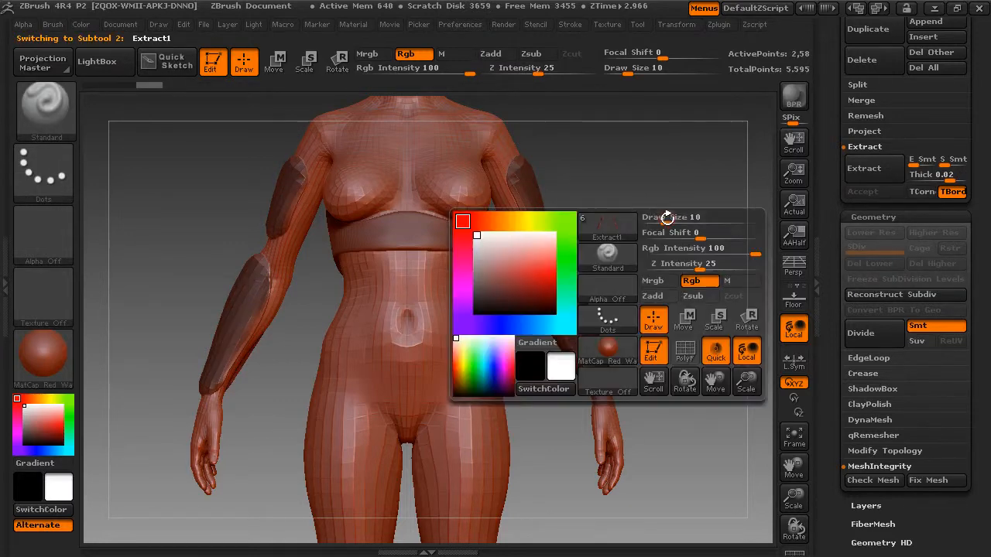
left_click_drag(667, 217, 669, 217)
key("shift")
mouse_move(513, 197)
left_mouse_down("shift")
mouse_move(528, 230)
mouse_move(511, 175)
left_mouse_up("shift")
left_click_drag(535, 257, 563, 340, "shift")
left_click_drag(585, 375, 598, 391, "shift")
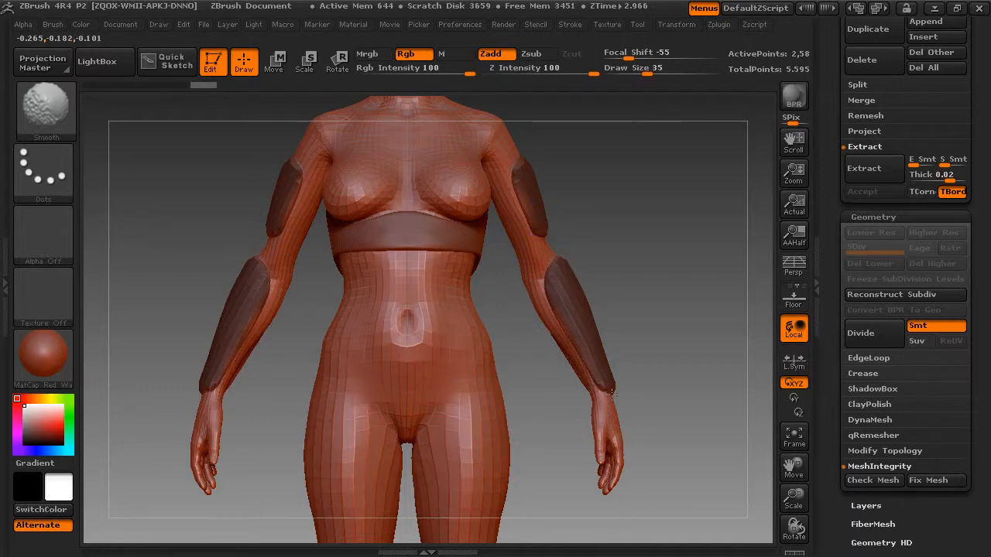
Smooth the remaining edges of the upper-arm and forearm plates from the back, front and opposite side.
left_click_drag(686, 243, 569, 255)
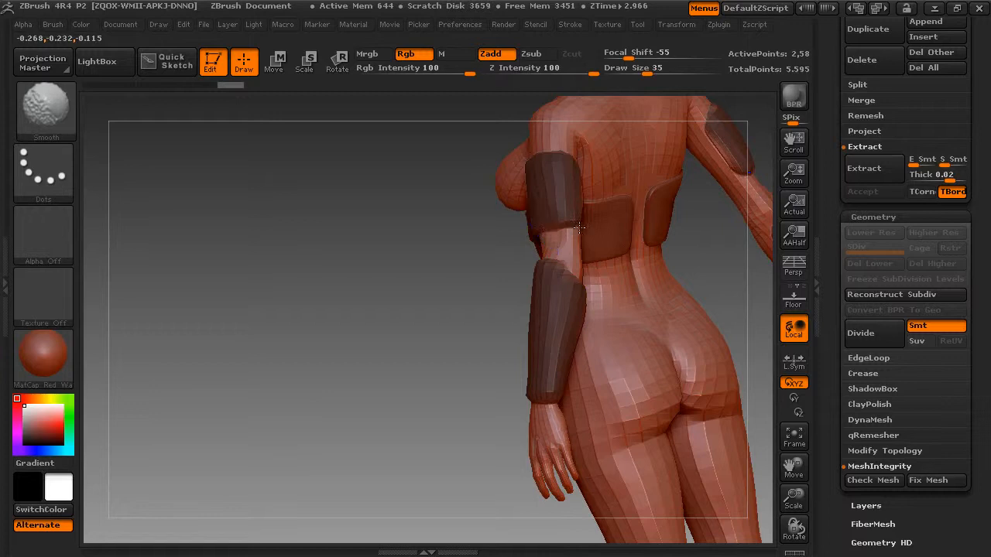
left_click_drag(579, 226, 552, 257)
mouse_move(459, 299)
left_mouse_down()
mouse_move(521, 285)
mouse_move(574, 184)
mouse_move(552, 218)
left_mouse_up()
left_click_drag(469, 217, 655, 175)
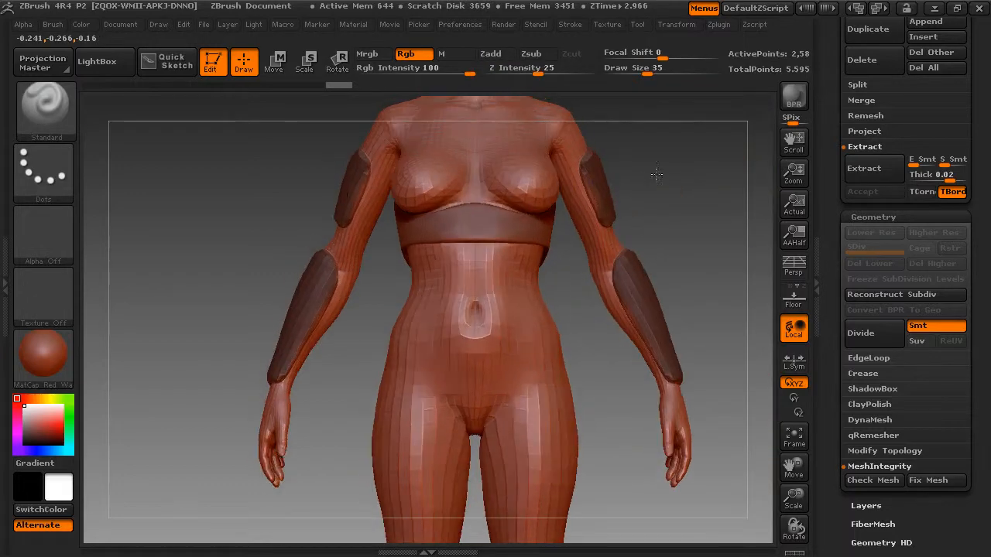
left_click_drag(580, 180, 579, 179, "shift")
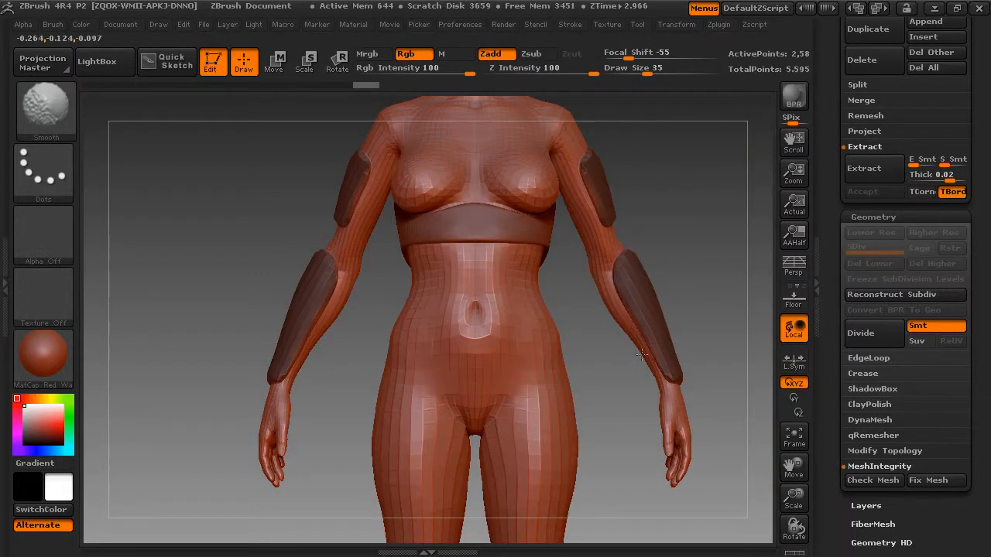
left_click_drag(642, 355, 643, 359, "shift")
left_click_drag(276, 216, 385, 164)
left_click_drag(366, 224, 380, 200, "shift")
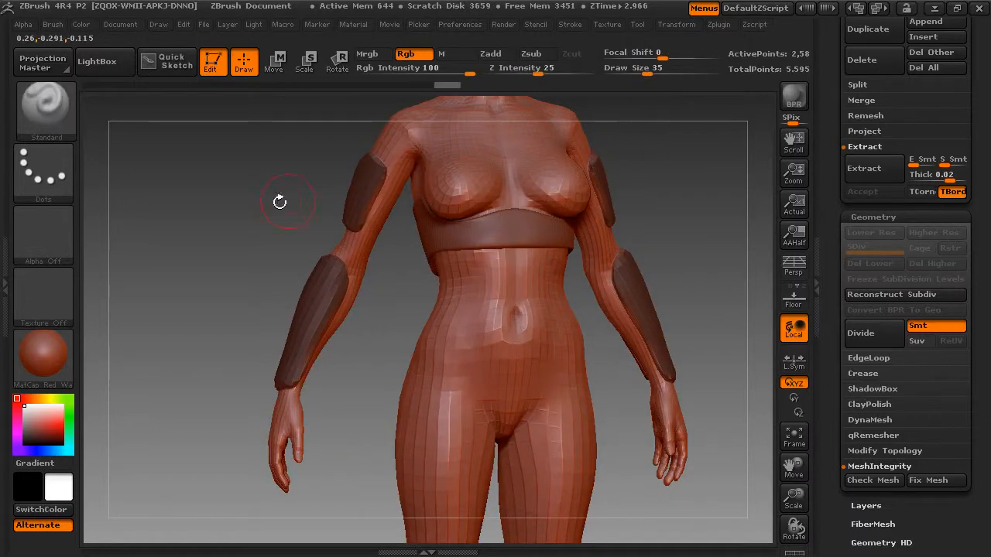
Clear the mask on the arm plates and divide them twice, up to subdivision level 3.
left_click_drag(281, 202, 260, 210, "shift")
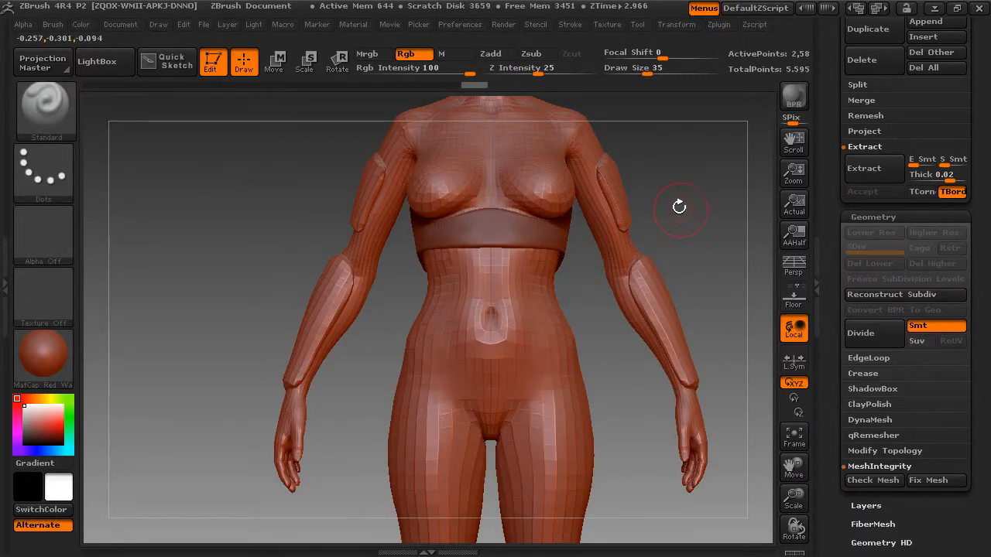
mouse_move(681, 206)
left_mouse_down()
mouse_move(652, 199)
mouse_move(619, 220)
mouse_move(699, 194)
left_mouse_up()
key("ctrl+d")
key("ctrl+d")
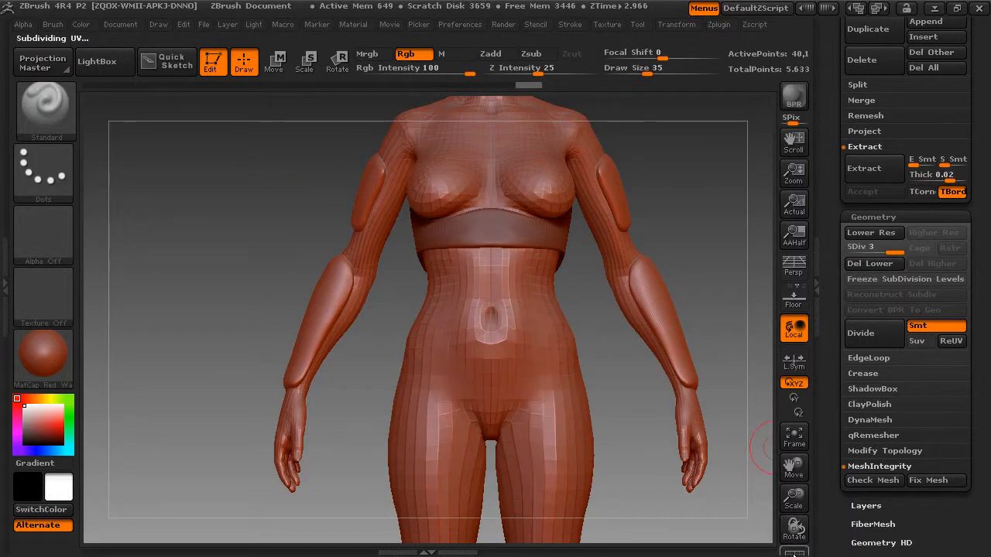
Turn on the polyframe display, lower the arm plates to subdivision level 1 and inspect their topology.
left_click(793, 554)
left_click_drag(651, 271, 675, 248)
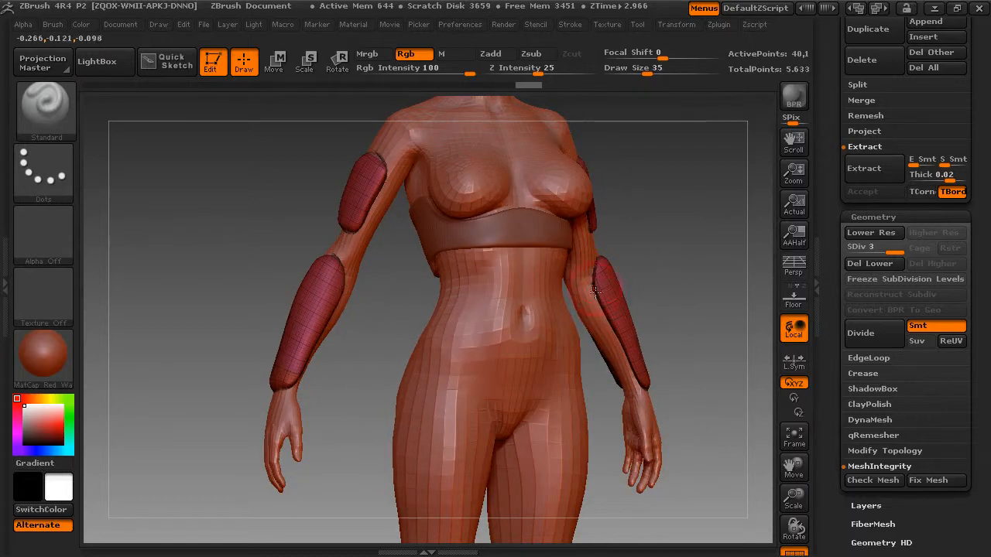
left_click_drag(875, 250, 841, 248)
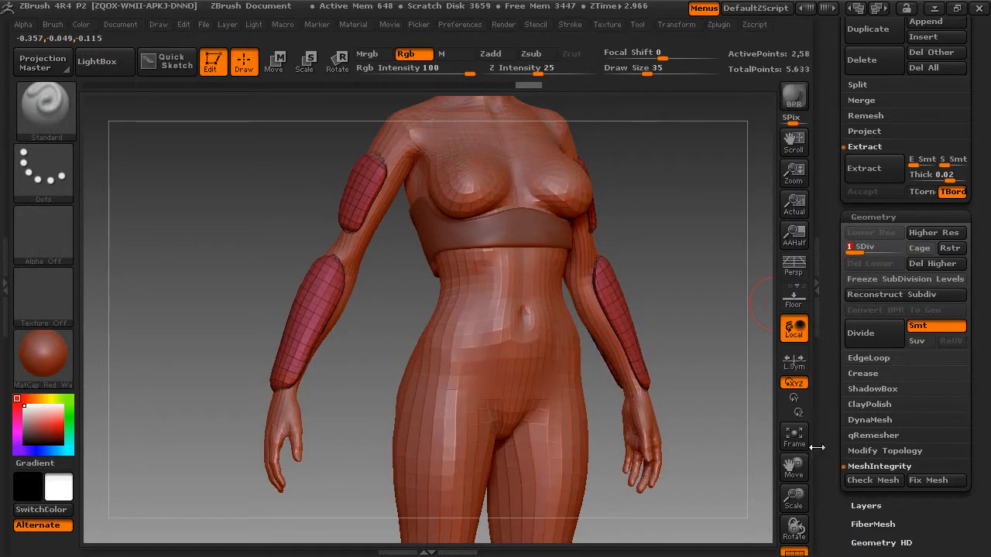
left_click_drag(792, 497, 787, 506)
left_click_drag(792, 469, 600, 444)
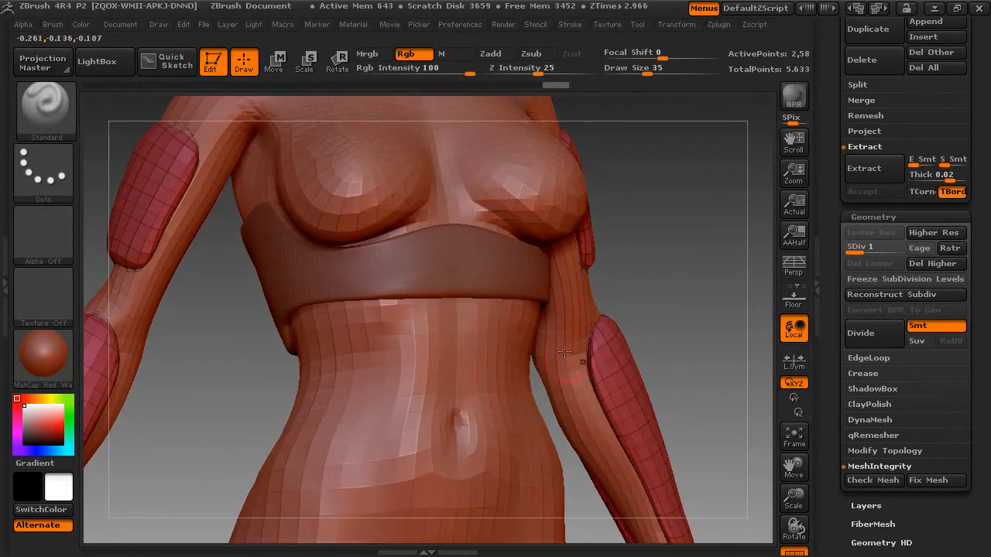
mouse_move(683, 237)
left_mouse_down()
mouse_move(612, 234)
mouse_move(682, 233)
left_mouse_up()
left_click_drag(794, 502, 821, 382)
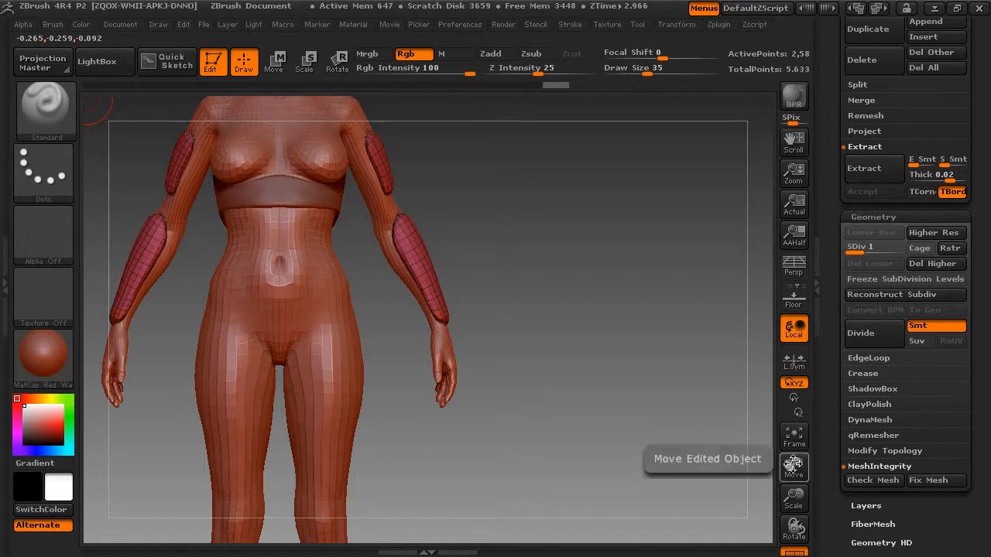
Assign all the arm plates to one polygroup and turn off the polyframe display.
left_click_drag(793, 465, 838, 466)
left_click_drag(834, 340, 847, 170)
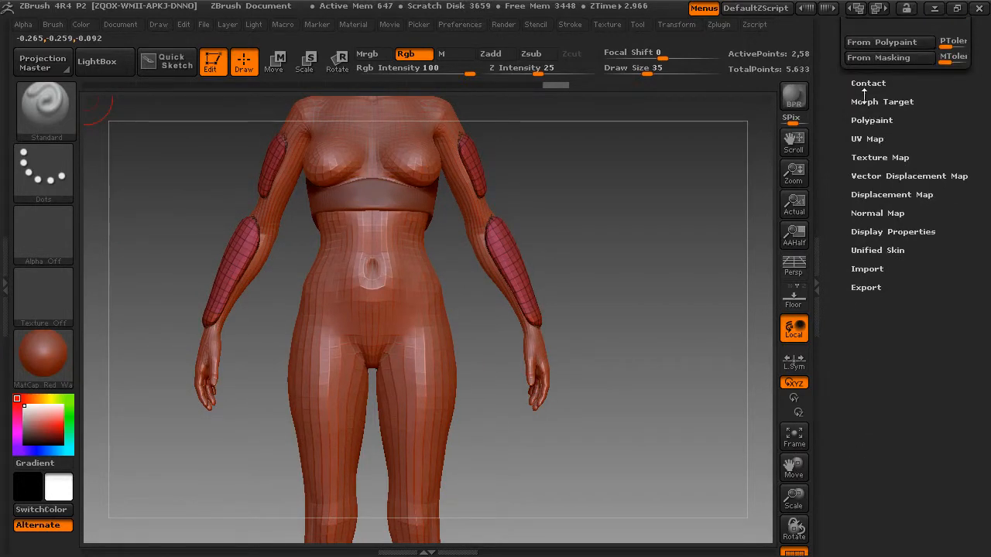
left_click_drag(864, 93, 833, 241)
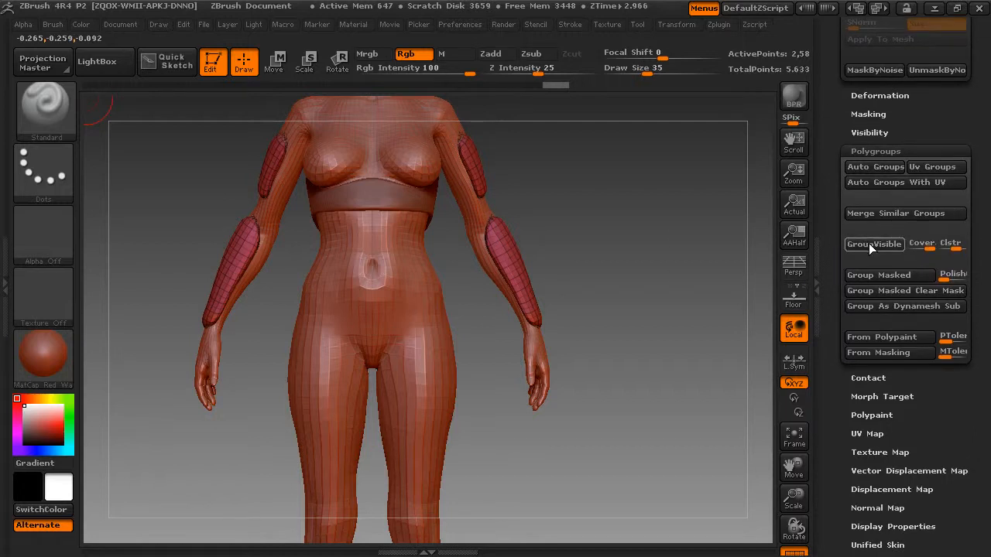
left_click(869, 245)
left_click_drag(718, 276, 691, 272)
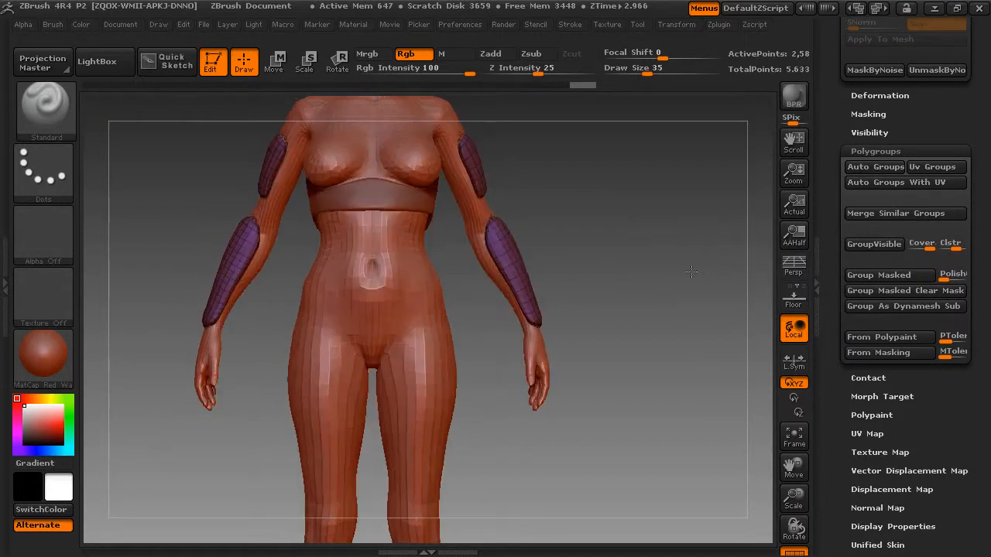
left_click_drag(796, 502, 836, 543)
left_click(802, 552)
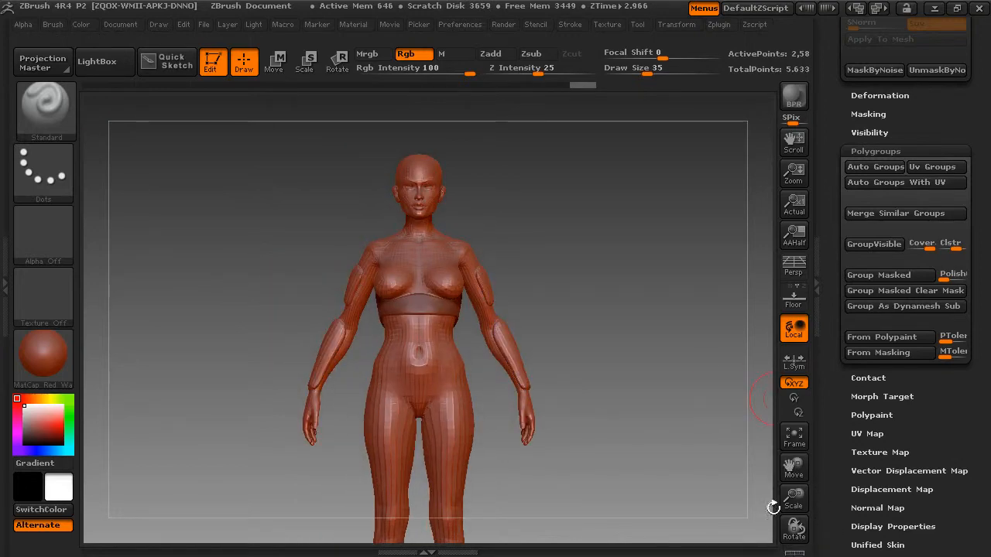
left_click_drag(631, 231, 626, 233)
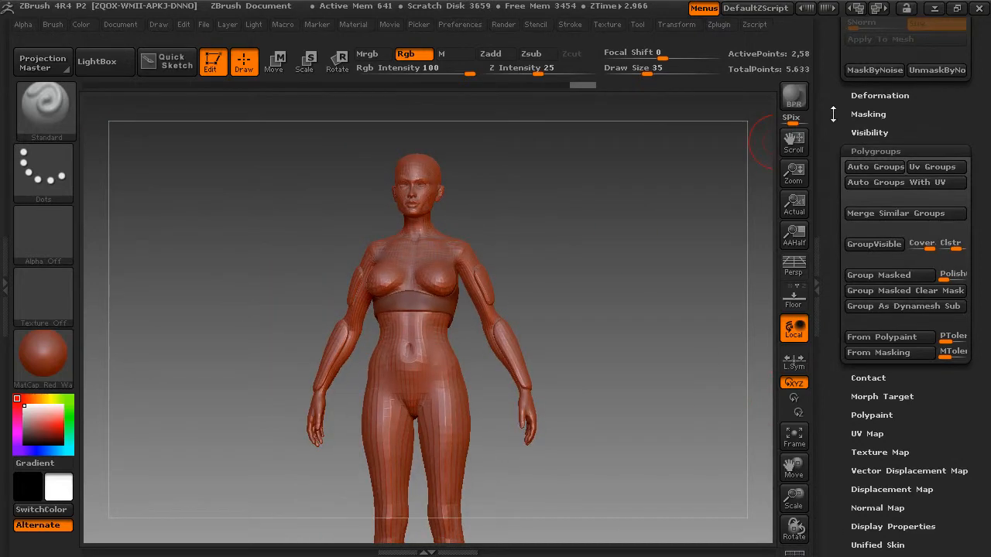
Select the female_base subtool and raise it to subdivision level 4.
left_click_drag(833, 114, 830, 264)
left_click_drag(831, 119, 832, 55)
left_click(871, 43)
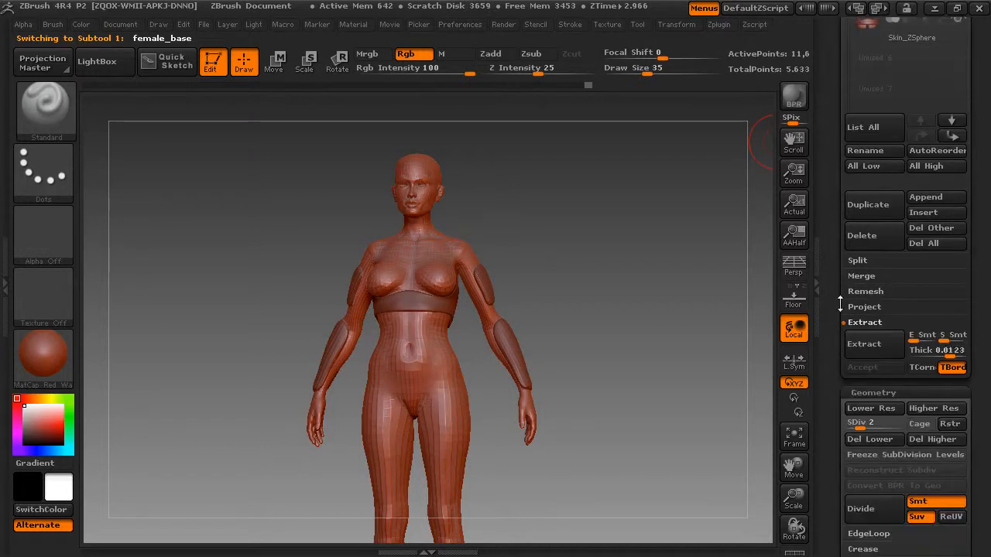
left_click_drag(863, 425, 880, 425)
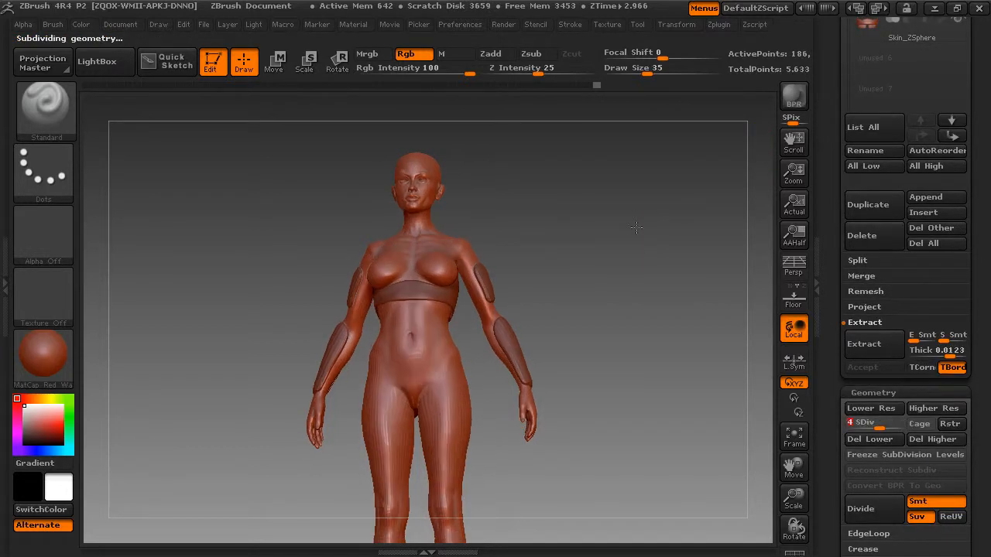
mouse_move(632, 228)
left_mouse_down()
mouse_move(617, 238)
mouse_move(648, 162)
mouse_move(693, 228)
mouse_move(674, 259)
mouse_move(686, 278)
mouse_move(673, 349)
left_mouse_up()
mouse_move(632, 237)
left_mouse_down()
mouse_move(626, 251)
mouse_move(637, 249)
left_mouse_up()
With the MaskPen brush at Draw Size 19, mask both breasts of the body from the inner edges out to the sides.
key("space")
left_click_drag(586, 220, 575, 221)
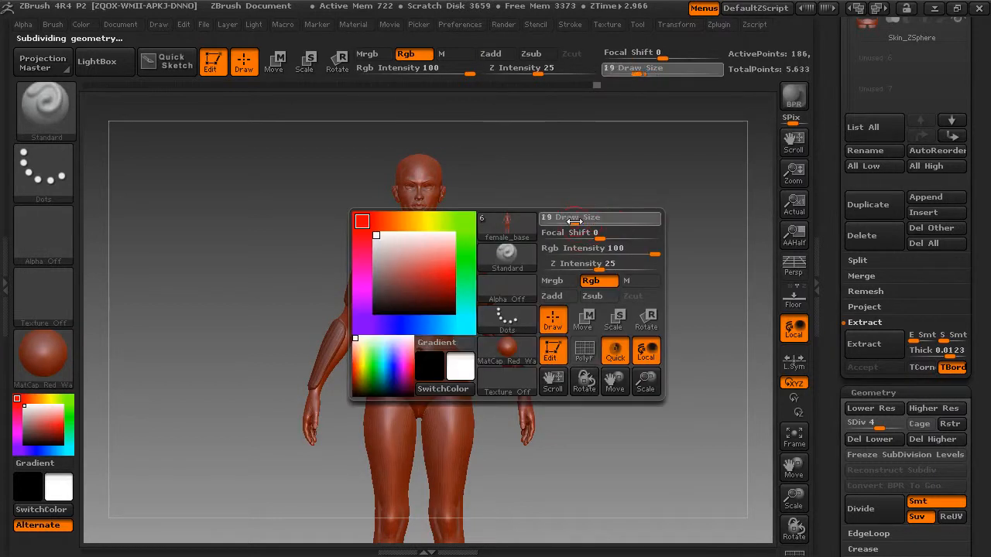
left_click_drag(791, 486, 797, 534)
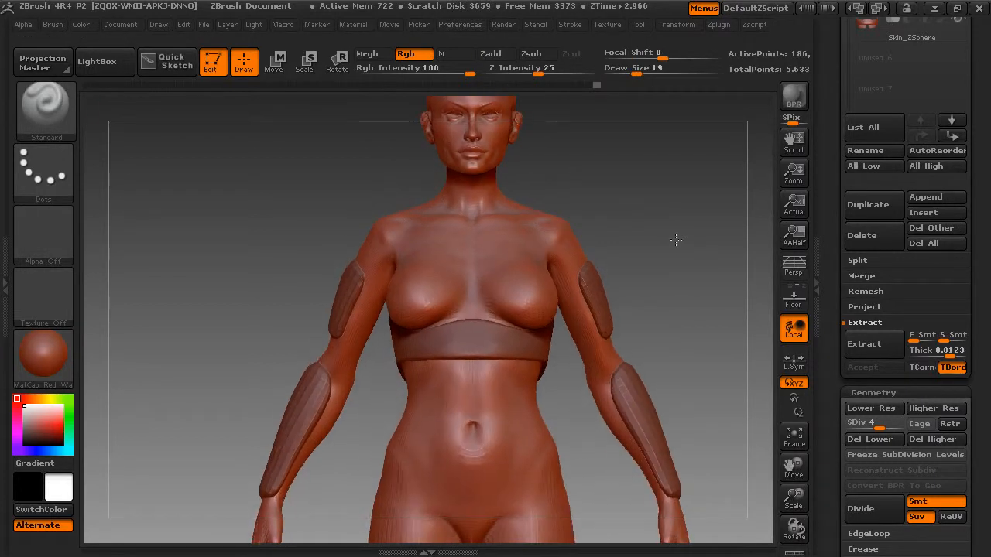
key("b")
key("m")
key("p")
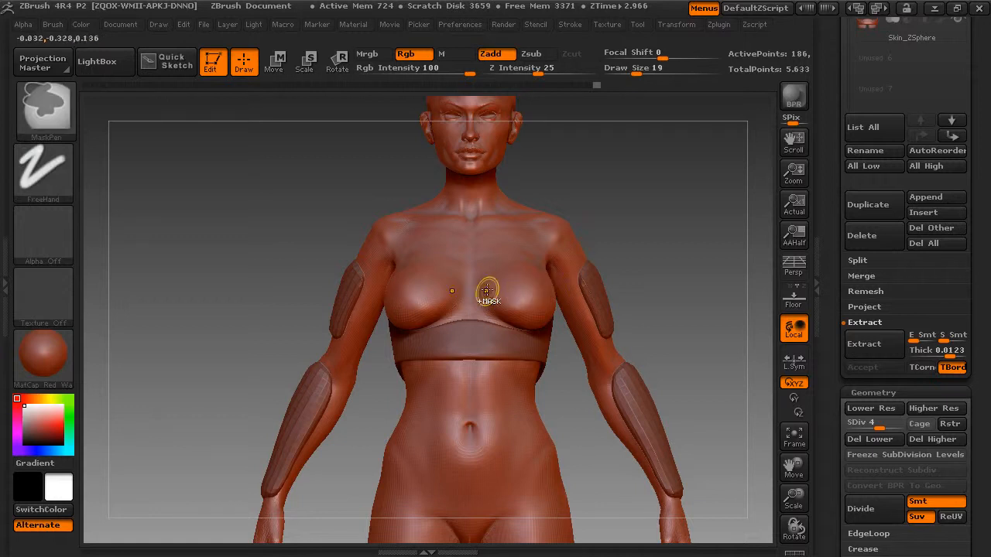
left_click(492, 294)
mouse_move(490, 298)
left_mouse_down()
mouse_move(511, 316)
mouse_move(503, 288)
mouse_move(529, 274)
left_mouse_up()
left_click_drag(666, 206, 510, 279)
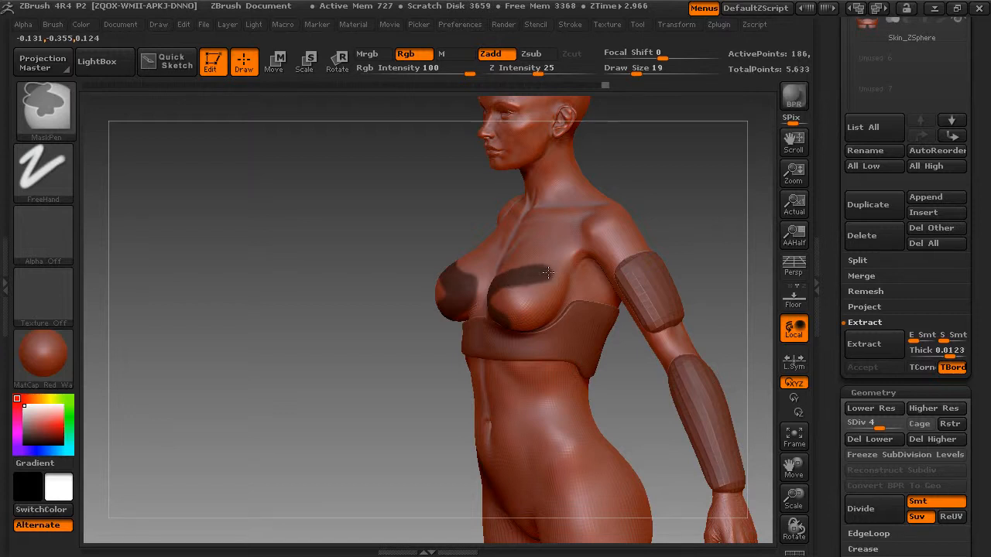
mouse_move(556, 298)
left_mouse_down()
mouse_move(511, 319)
mouse_move(501, 300)
left_mouse_up()
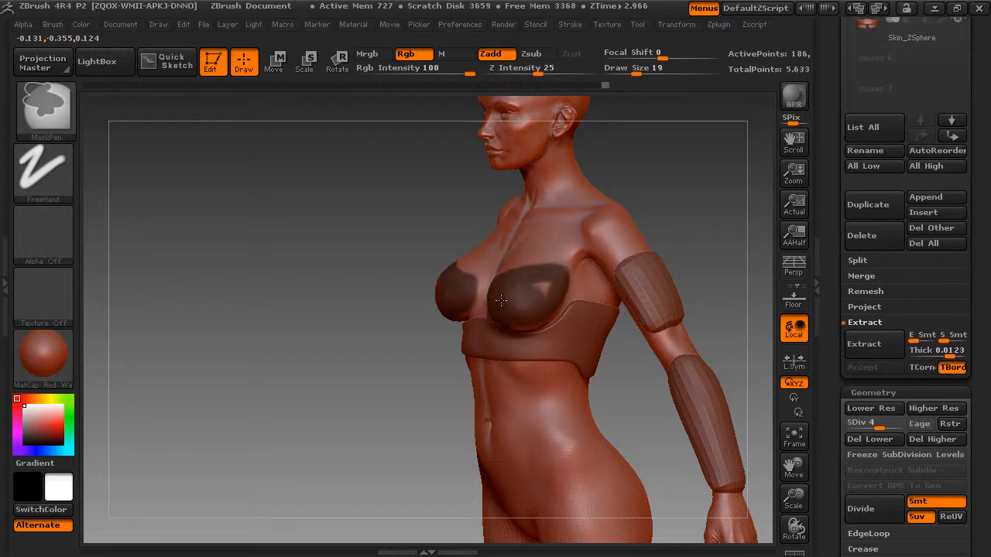
left_click_drag(348, 314, 341, 259)
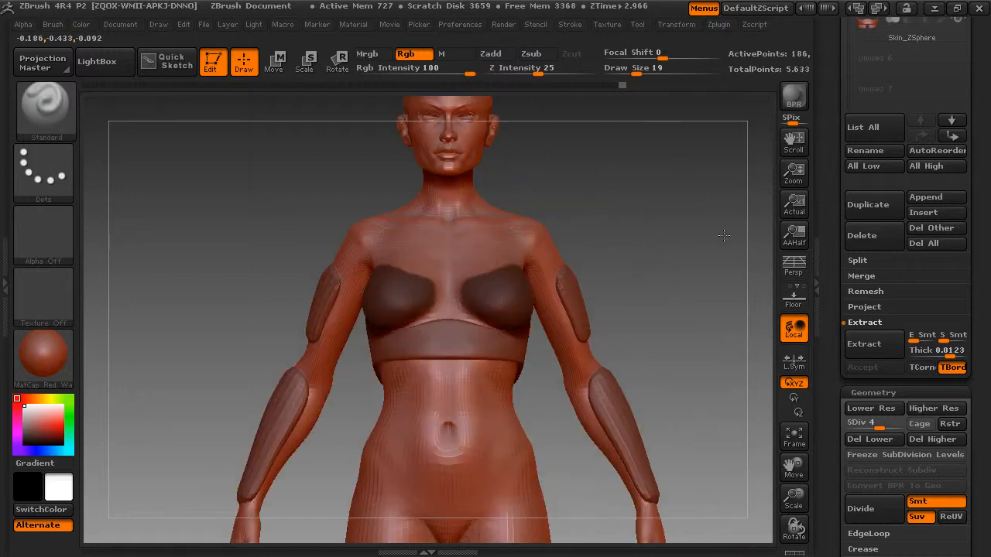
Refine the breast mask along its lower edges from below and check it from the front.
left_click_drag(635, 224, 659, 196)
left_click_drag(802, 499, 777, 469)
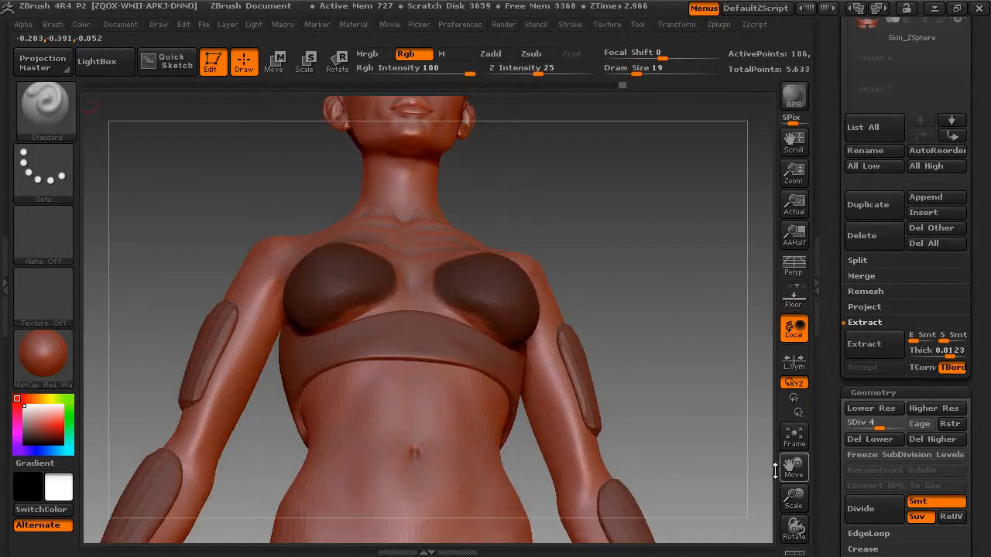
key("shift")
key("ctrl")
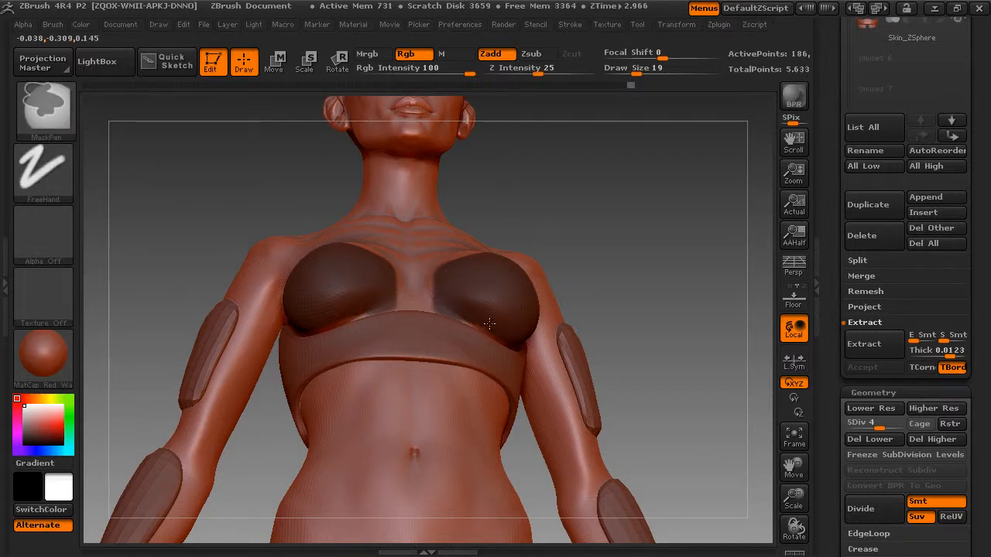
left_click_drag(579, 167, 579, 226)
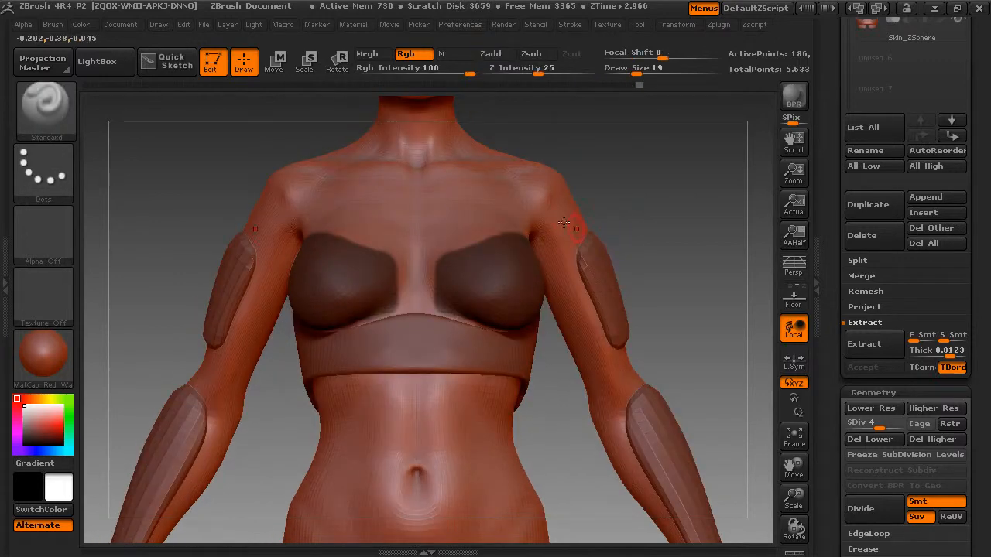
left_click_drag(660, 177, 643, 196)
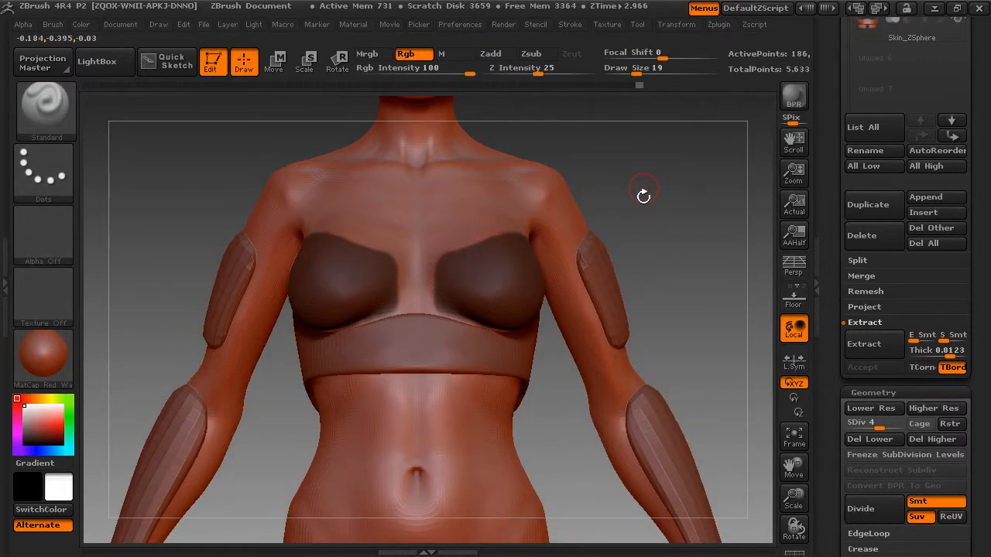
Lower the body to subdivision level 2 and extract the masked breast areas as a new subtool with a thickness of 0.0123.
left_click_drag(832, 330, 833, 231)
left_click_drag(871, 195, 865, 195)
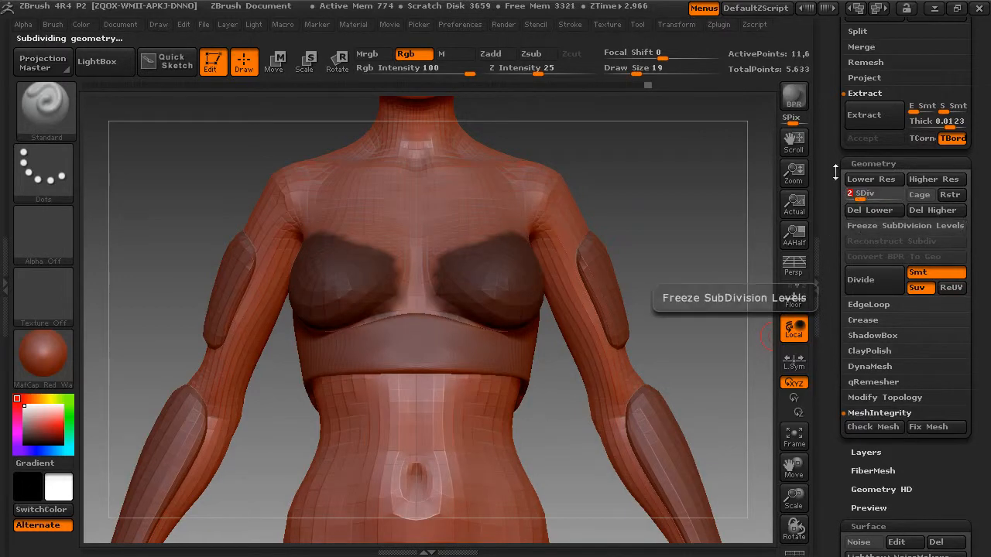
left_click_drag(832, 134, 833, 221)
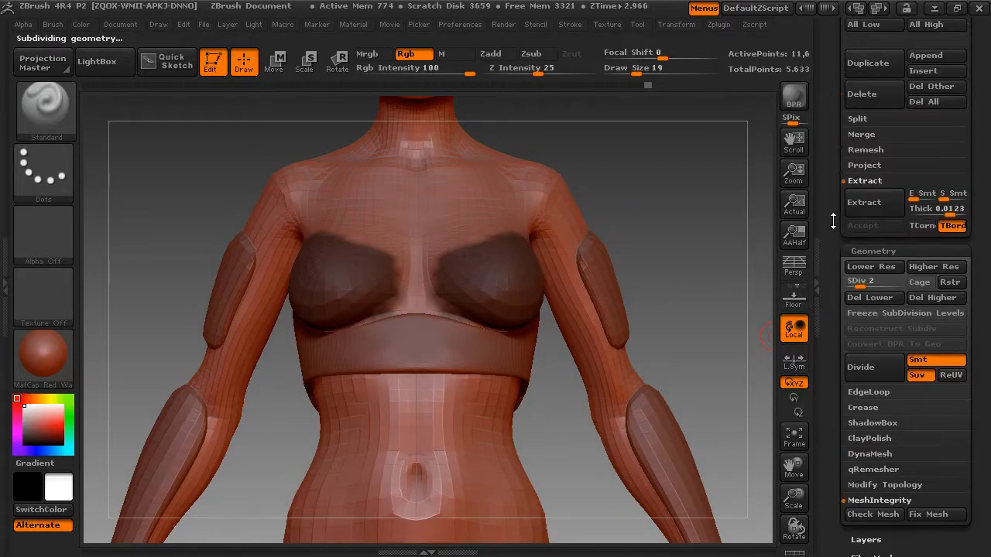
left_click(877, 203)
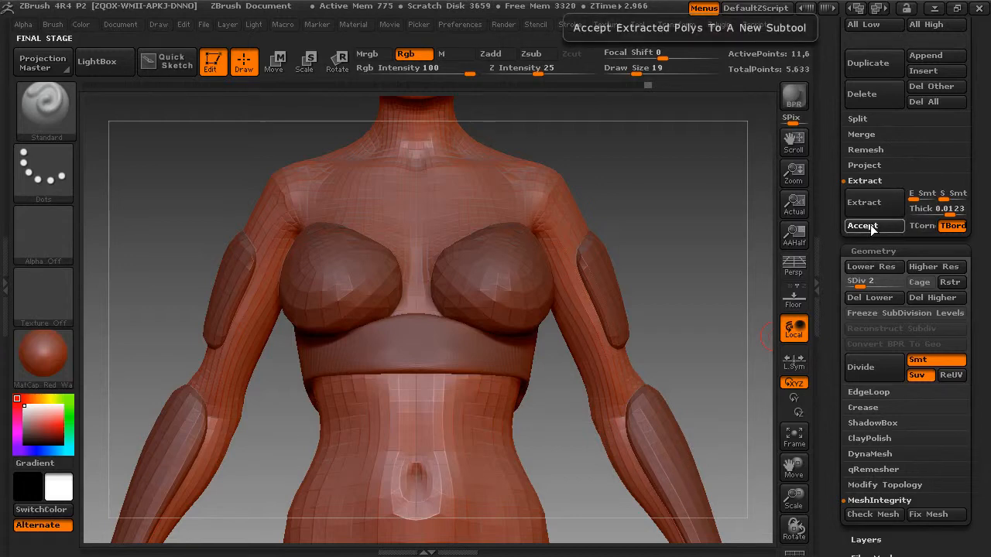
left_click(872, 226)
left_click_drag(703, 242, 706, 188, "ctrl")
Select the extracted breast plates, set the Draw Size to 74 and smooth their upper and outer edges.
key("Down")
key("space")
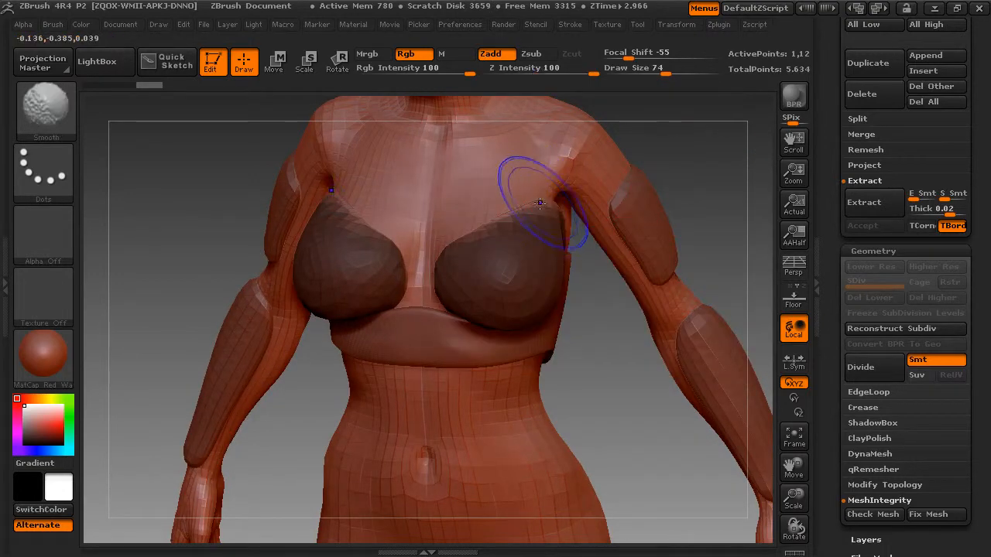
left_click_drag(539, 203, 474, 233, "shift")
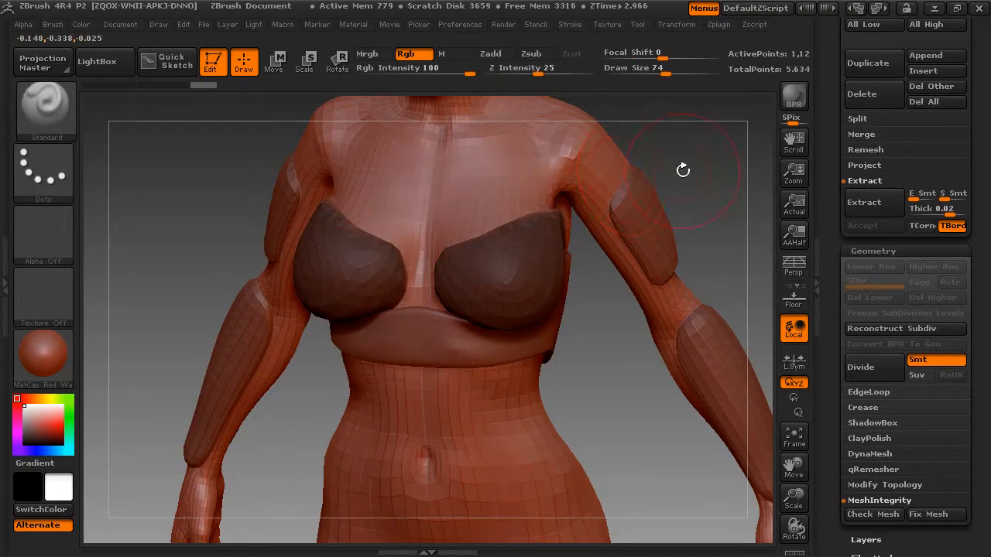
left_click_drag(683, 168, 608, 174)
mouse_move(587, 213)
left_mouse_down("shift")
mouse_move(578, 216)
mouse_move(592, 230)
left_mouse_up("shift")
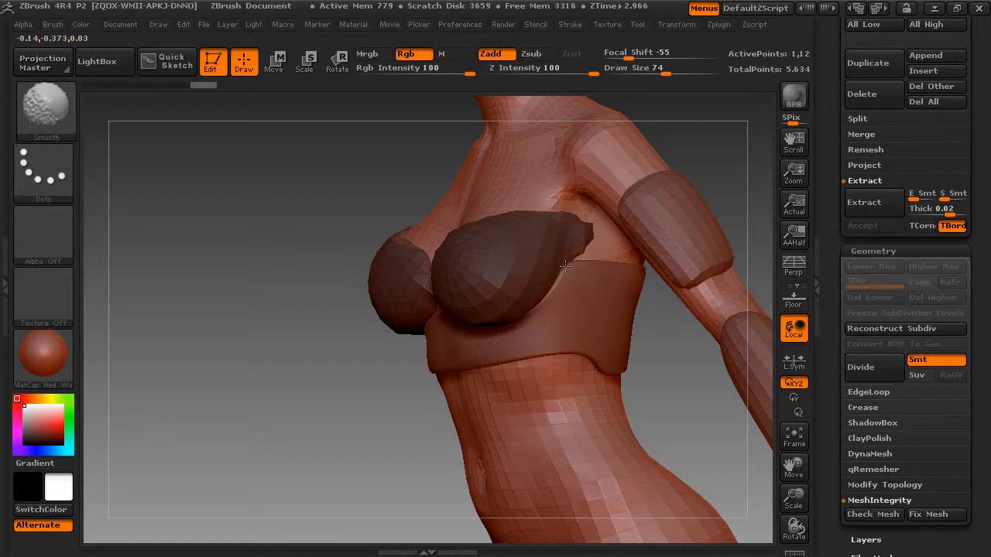
left_click_drag(501, 319, 550, 288, "shift")
Smooth the inner and lower edges of the breast plates from below.
left_click_drag(291, 312, 368, 271)
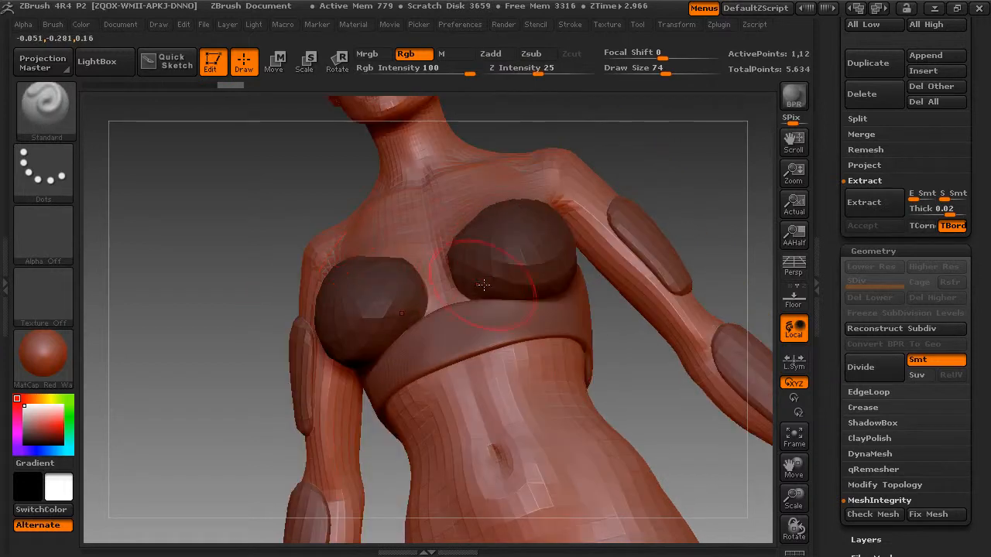
left_click_drag(464, 302, 457, 298, "shift")
left_click_drag(395, 280, 401, 304, "shift")
Clear the mask on the breast plates and divide them twice, up to subdivision level 3, smoothing the upper edge.
mouse_move(665, 138)
left_mouse_down()
mouse_move(667, 180)
mouse_move(705, 179)
left_mouse_up()
left_click_drag(705, 176, 655, 135, "shift")
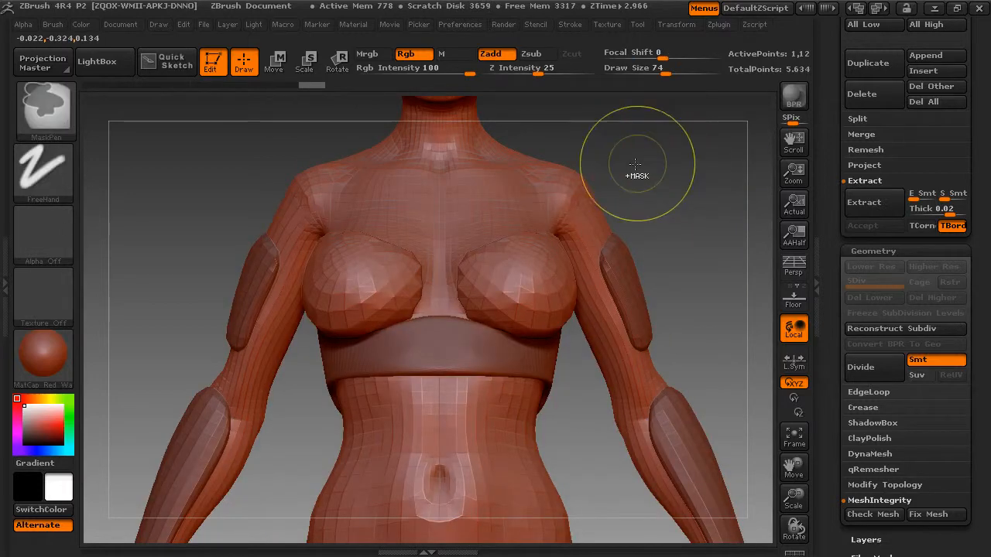
key("ctrl+d")
key("ctrl+d")
left_click_drag(653, 173, 675, 215)
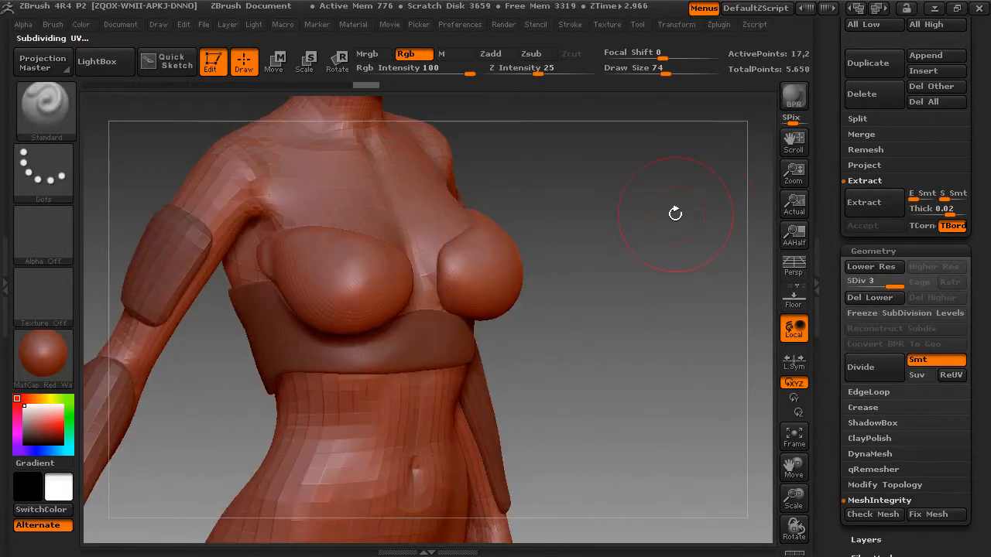
left_click_drag(380, 251, 314, 248, "shift")
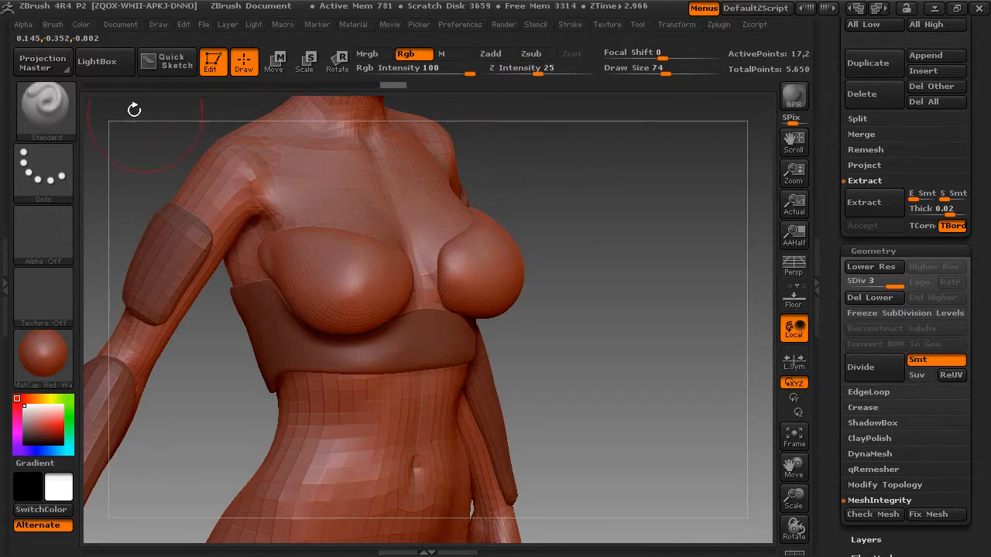
Choose the Move brush at Draw Size 42 and adjust the inner edges of the breast plates.
left_click(44, 109)
left_click(241, 120)
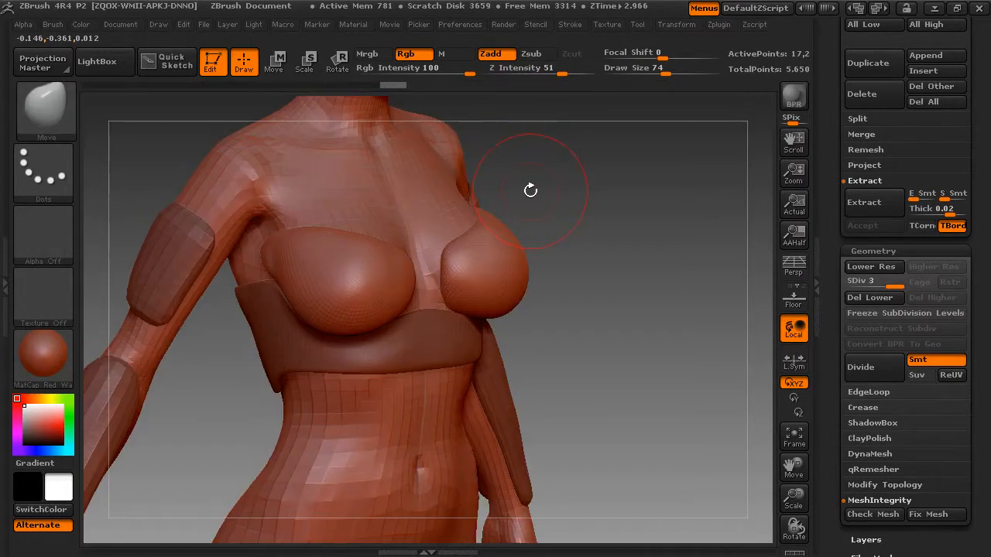
key("space")
left_click_drag(529, 192, 516, 192)
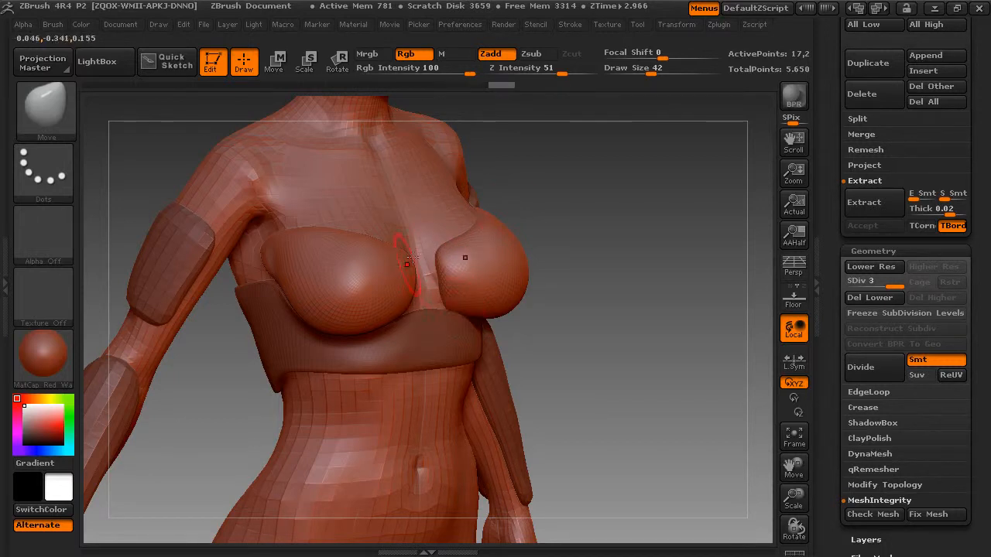
left_click_drag(517, 209, 593, 203)
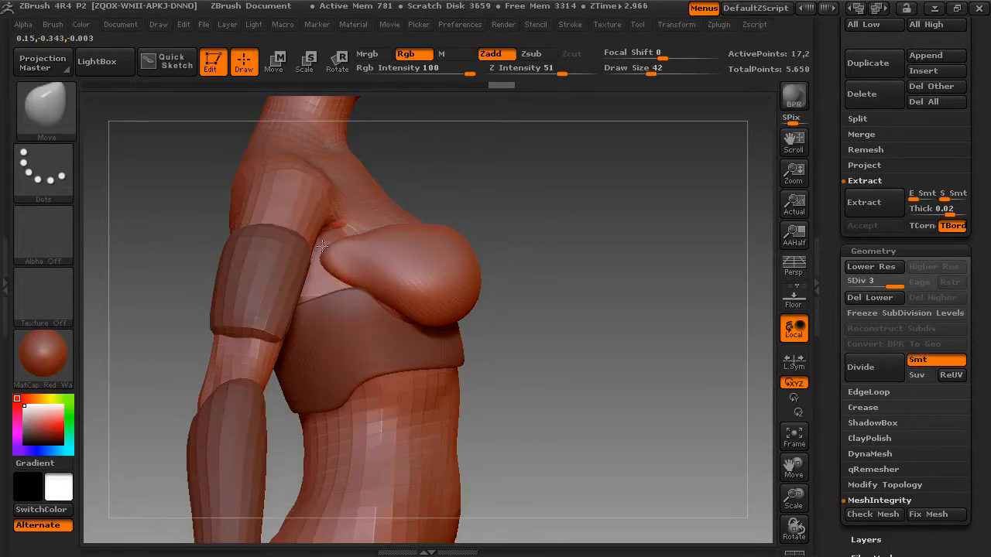
Reshape the outer ends and upper edges of the breast plates with the Move brush, using Draw Sizes 22 and 41.
key("space")
left_click_drag(346, 244, 334, 246)
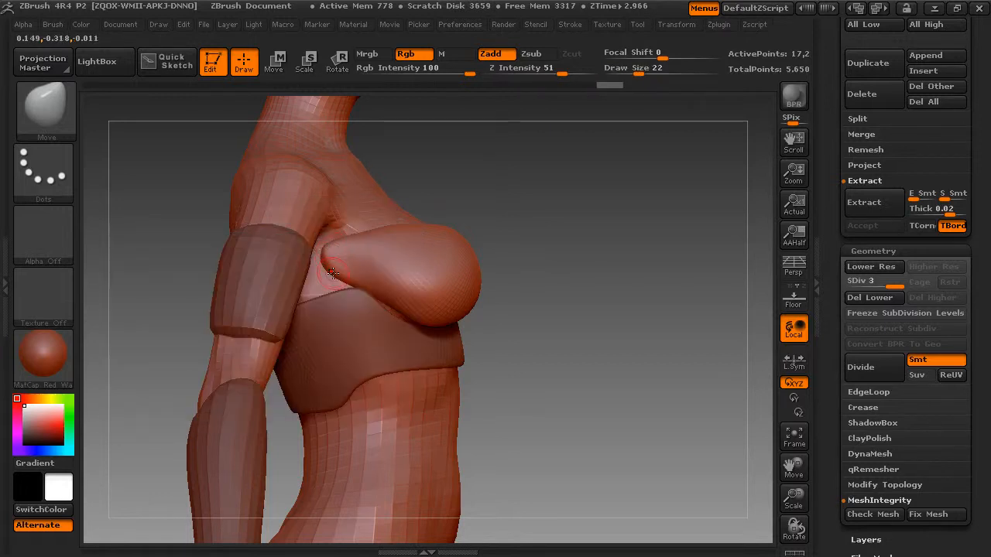
key("space")
left_click_drag(329, 258, 355, 258)
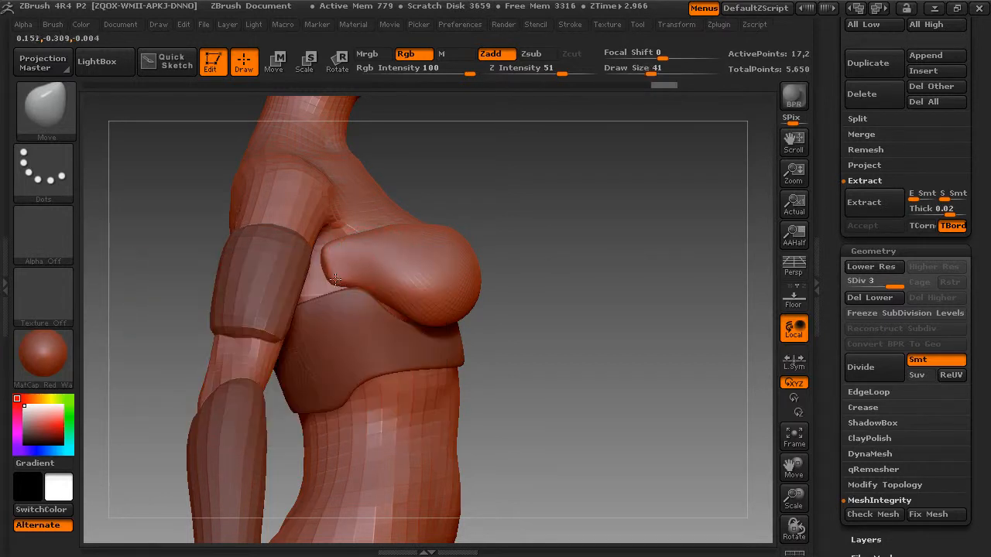
right_click_drag(390, 307, 419, 322)
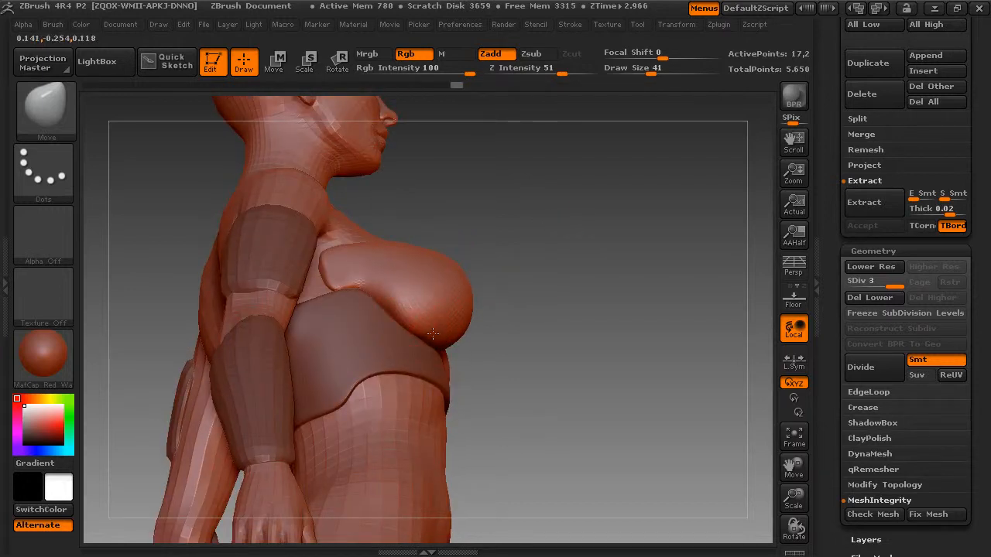
mouse_move(557, 302)
left_mouse_down()
mouse_move(649, 277)
mouse_move(694, 241)
mouse_move(582, 310)
mouse_move(549, 276)
left_mouse_up()
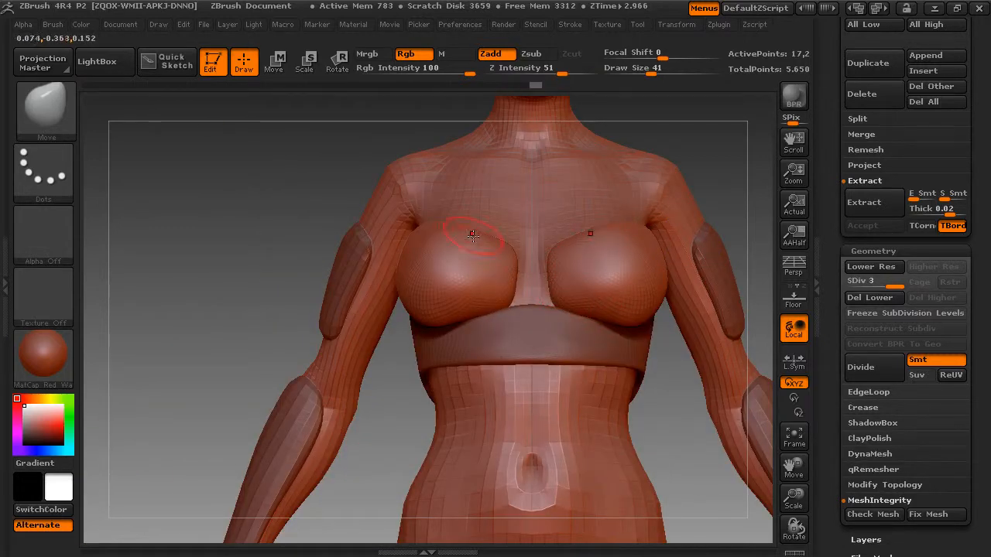
left_click_drag(833, 285, 827, 137)
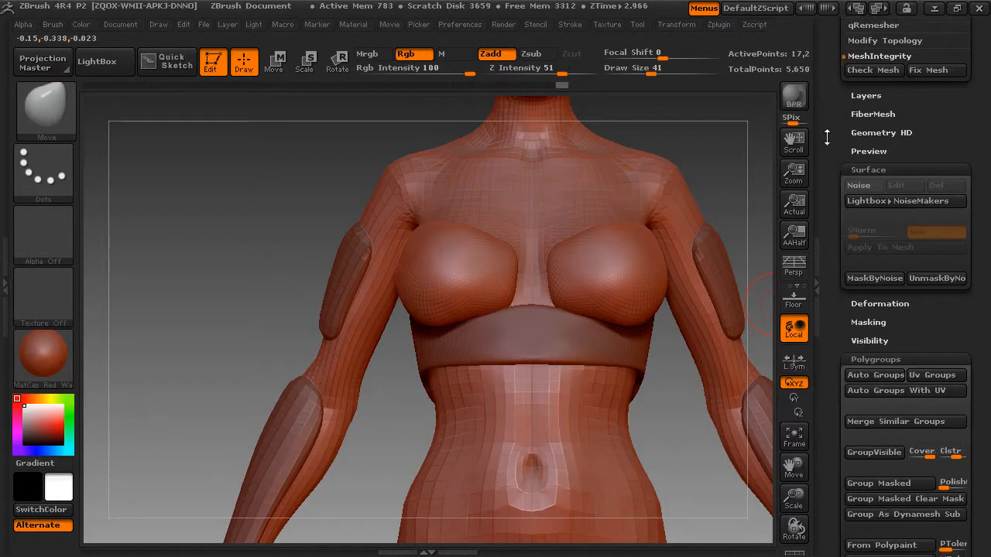
Make the female_base subtool active and raise its subdivision level to 5.
left_click_drag(835, 274, 841, 234)
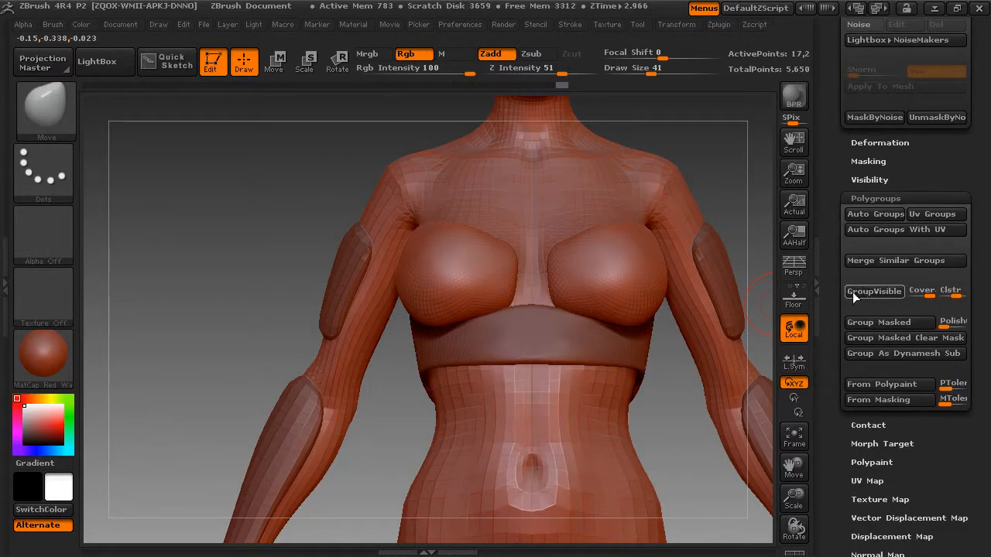
left_click_drag(798, 496, 795, 397)
mouse_move(692, 245)
left_mouse_down()
mouse_move(724, 237)
mouse_move(648, 265)
mouse_move(686, 258)
left_mouse_up()
left_click_drag(832, 150, 830, 293)
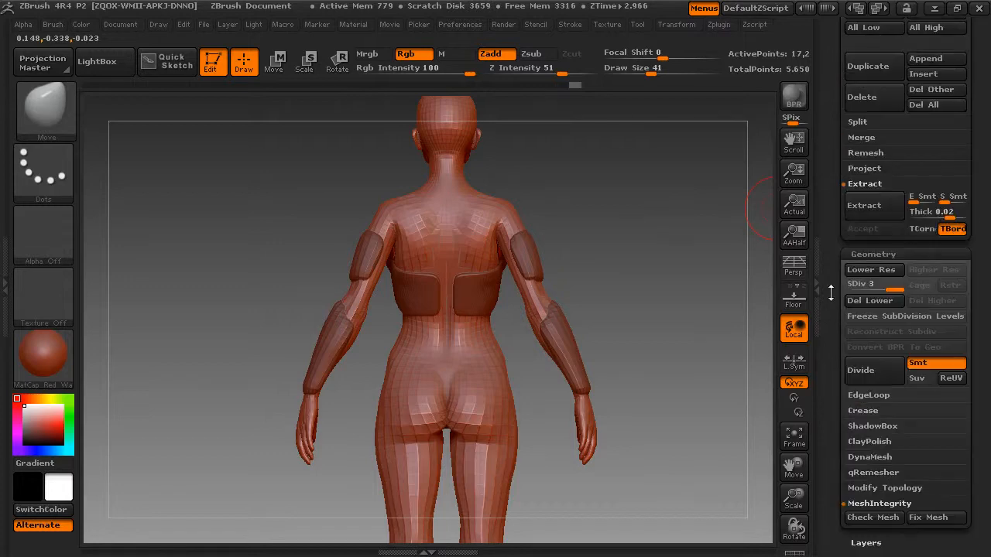
left_click_drag(823, 101, 843, 193)
left_click(871, 288)
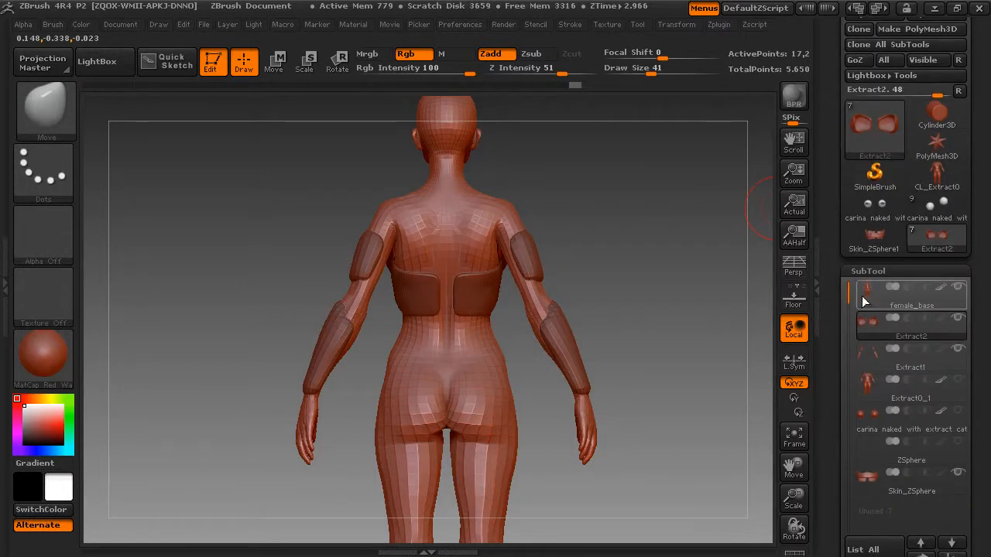
left_click_drag(833, 289, 834, 184)
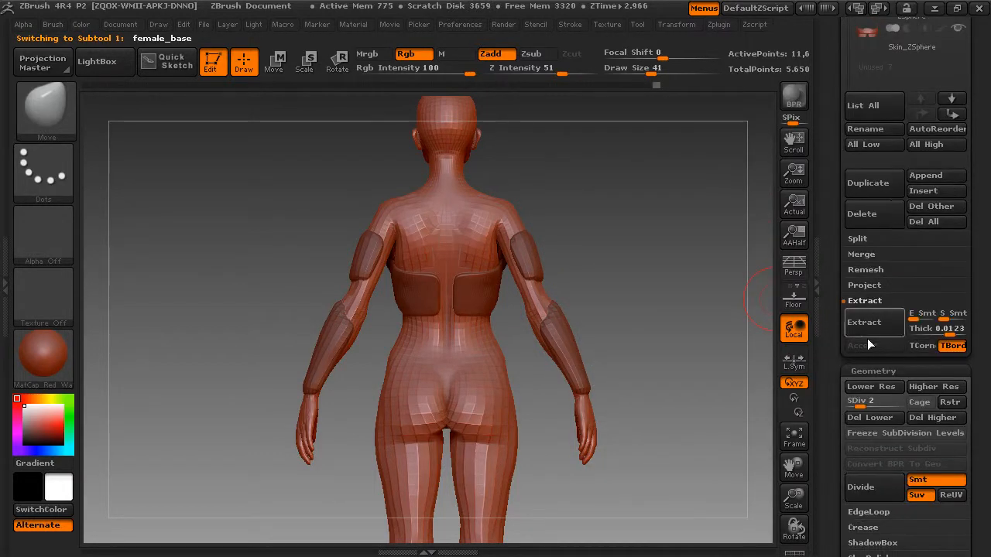
left_click_drag(875, 402, 888, 402)
Set the Draw Size to 10 and mask two symmetrical pairs of patches on the lower back beneath the back plates.
right_click(507, 161)
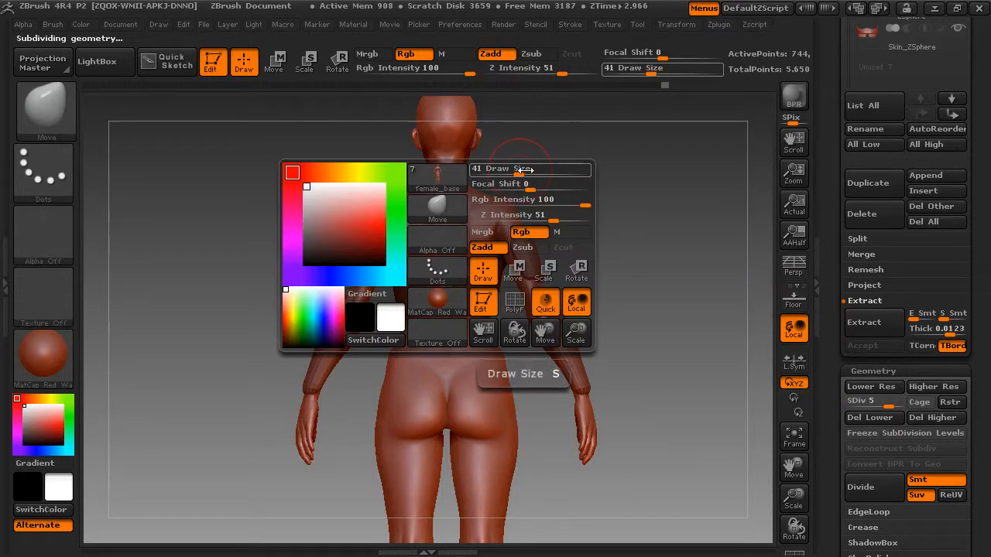
left_click_drag(517, 168, 507, 168)
key("ctrl")
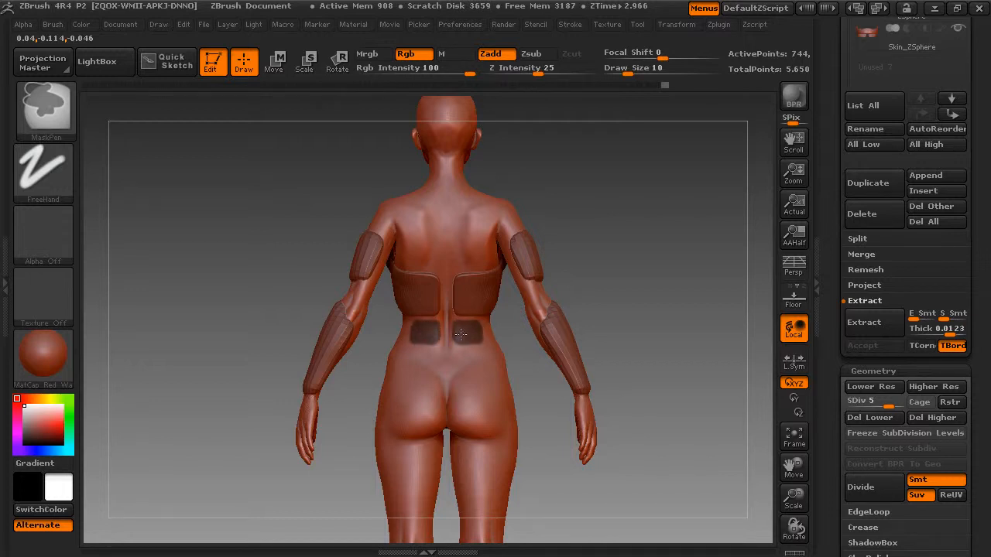
left_click_drag(461, 334, 466, 353, "ctrl")
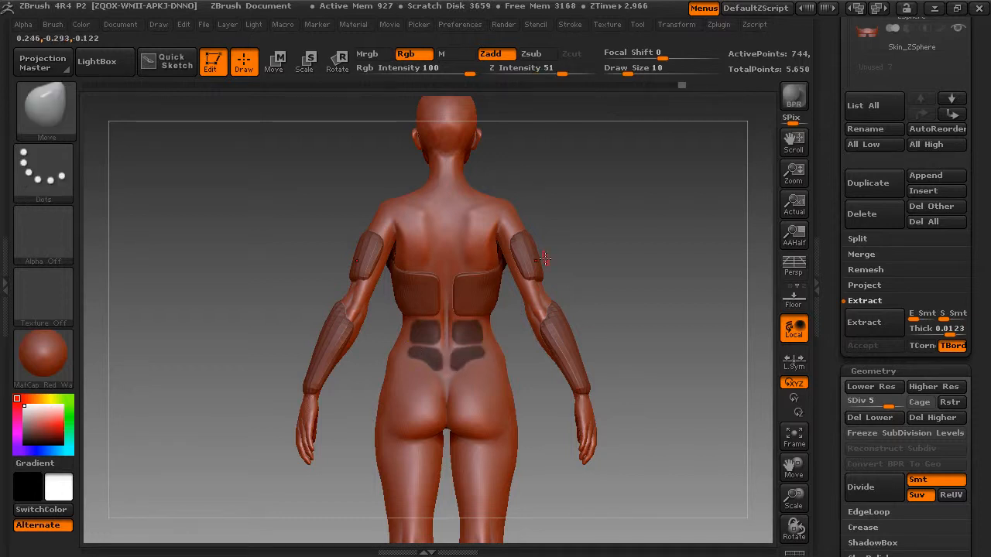
Invert the mask, trim the edges of the lower-back patches, and invert it back.
left_click(670, 281, "ctrl")
left_click_drag(794, 496, 796, 526)
left_click_drag(451, 338, 508, 337, "ctrl")
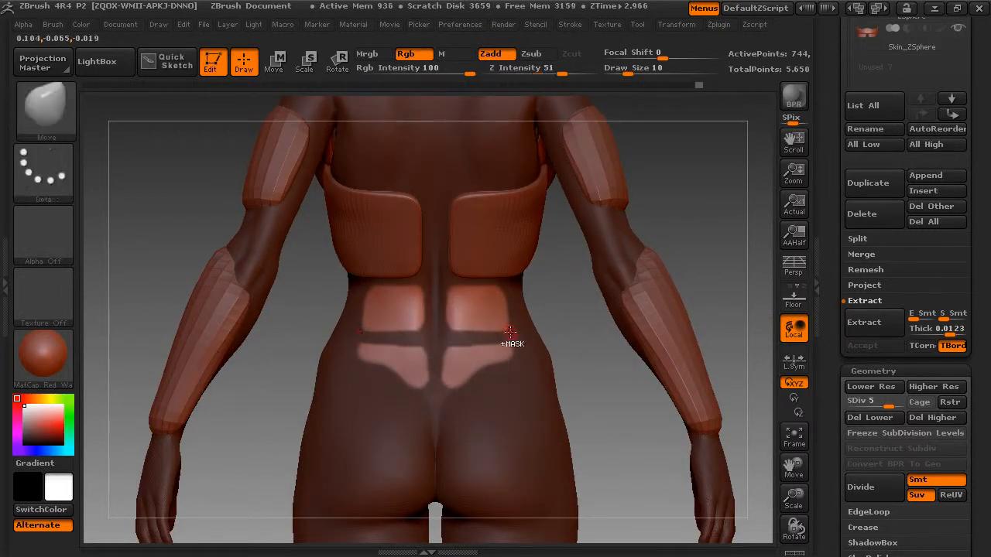
left_click(565, 303, "ctrl")
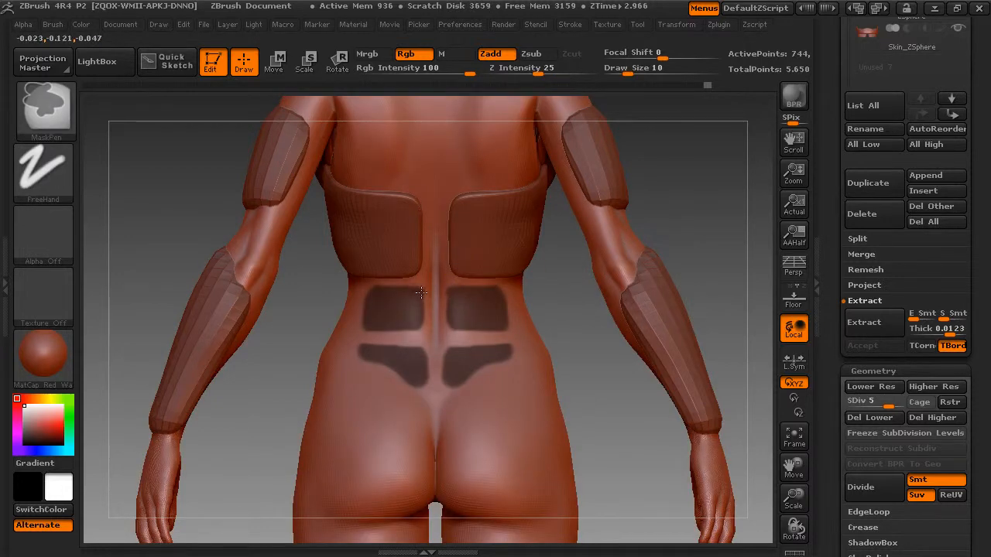
Mask a patch on each side of the waist and square off the edges of the lower-back patches.
left_click_drag(567, 294, 454, 296)
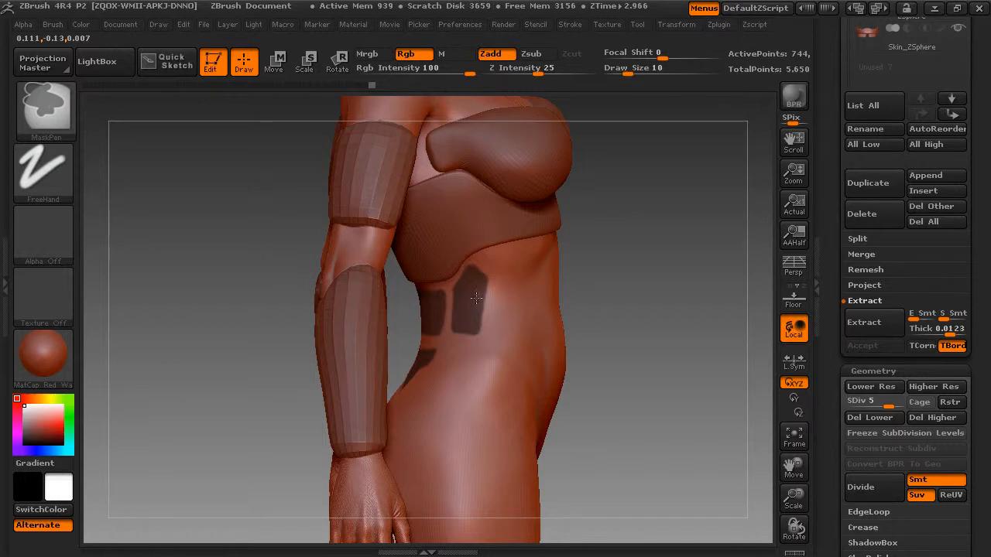
left_click_drag(640, 289, 734, 289)
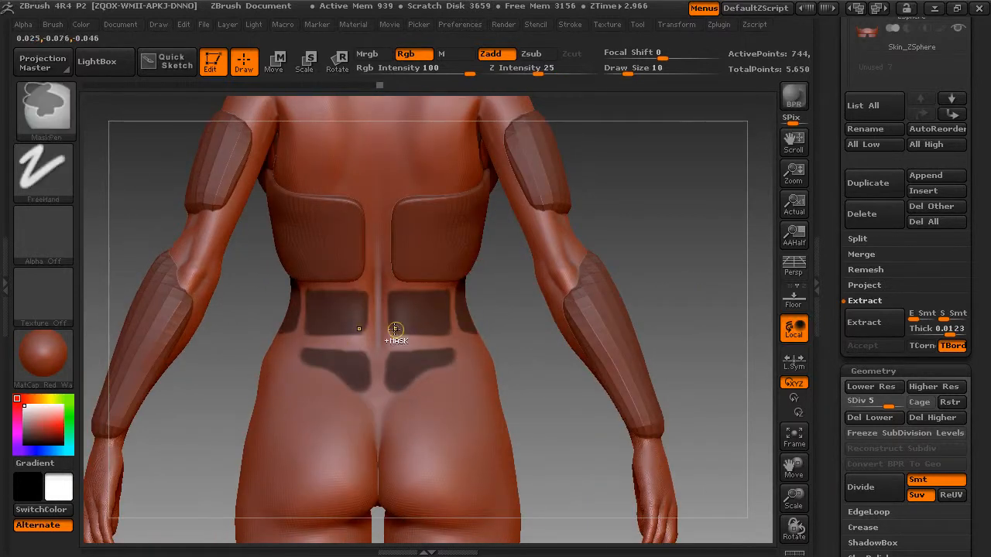
left_click_drag(393, 334, 419, 339, "ctrl")
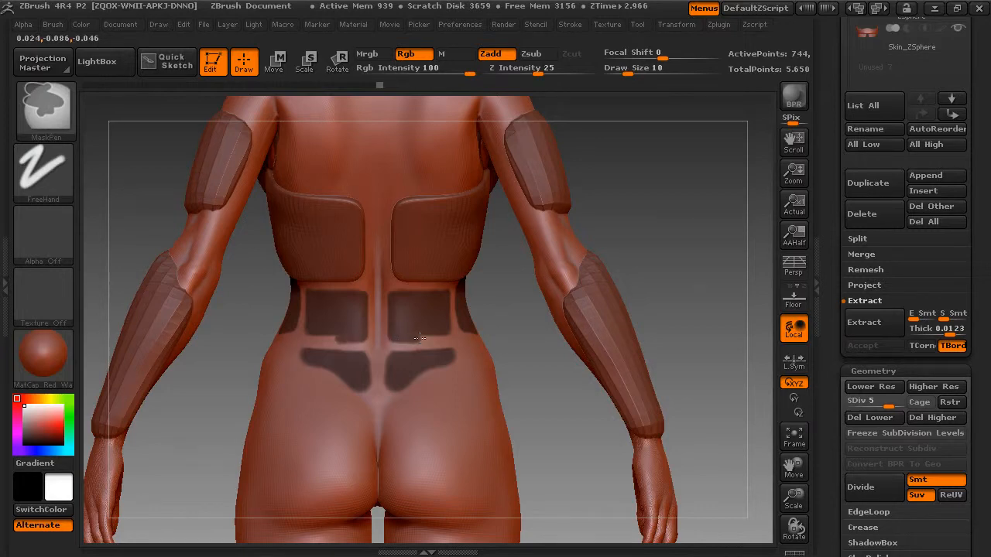
left_click(504, 322, "ctrl")
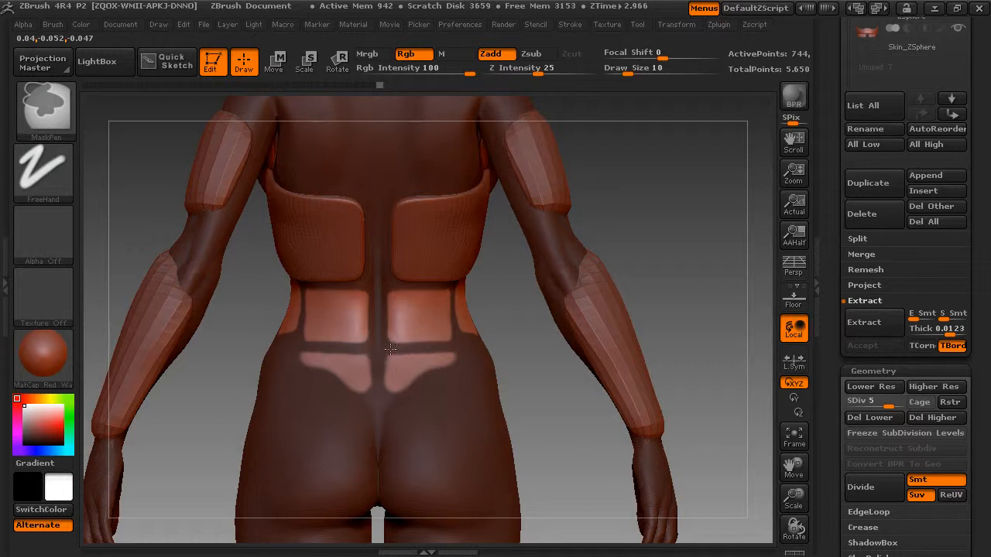
left_click(513, 358, "ctrl")
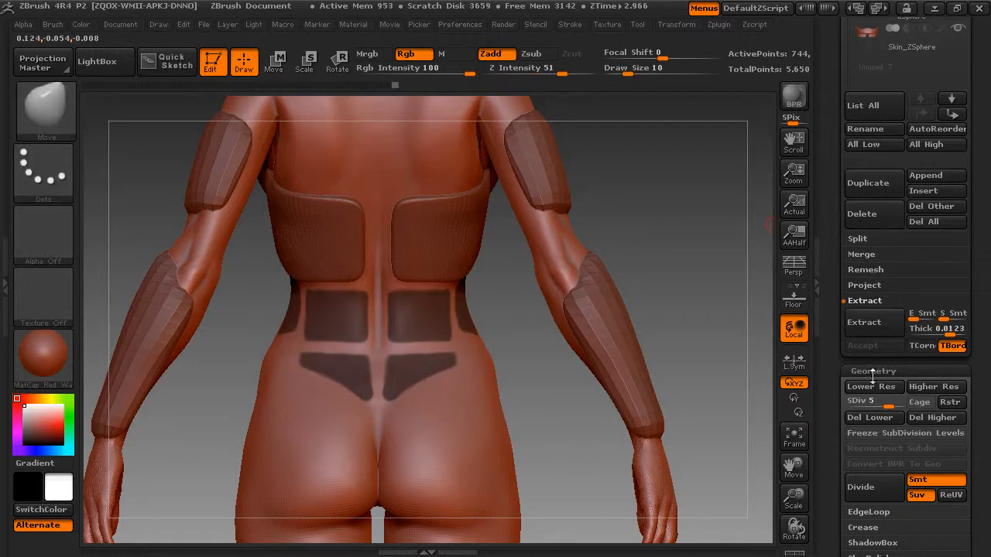
Try to extract the masked waist and back patches at subdivision level 3 with thickness 0.0123.
left_click_drag(872, 403, 867, 404)
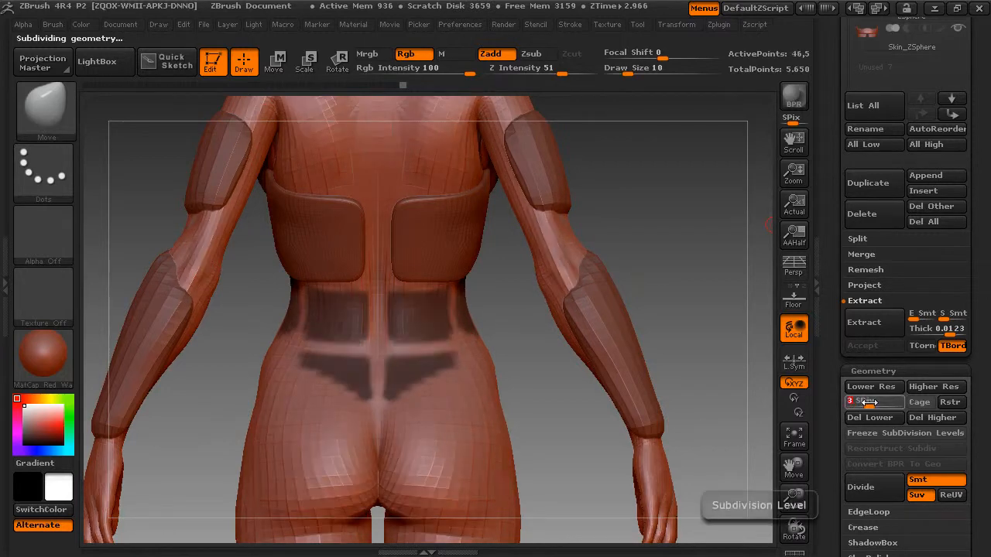
left_click(867, 325)
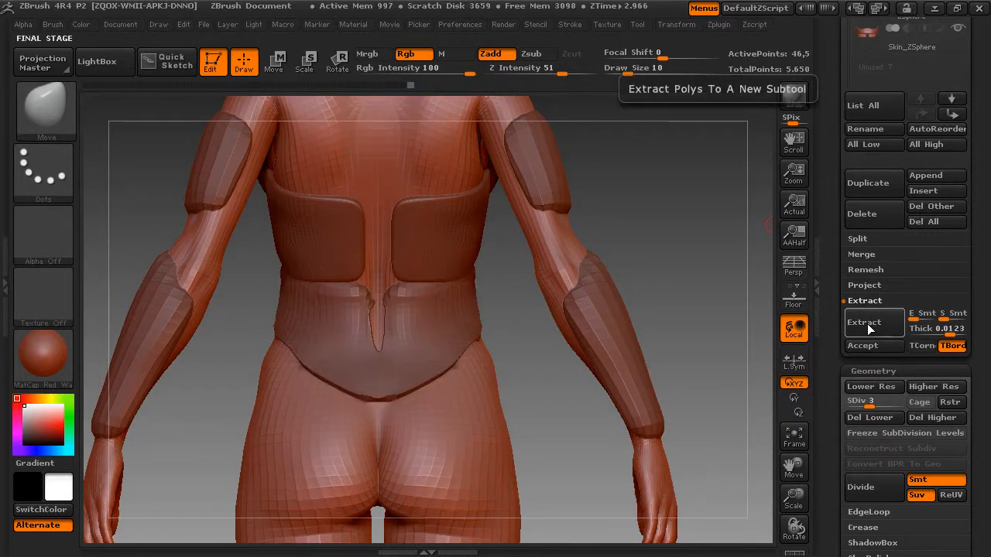
left_click_drag(666, 310, 691, 306)
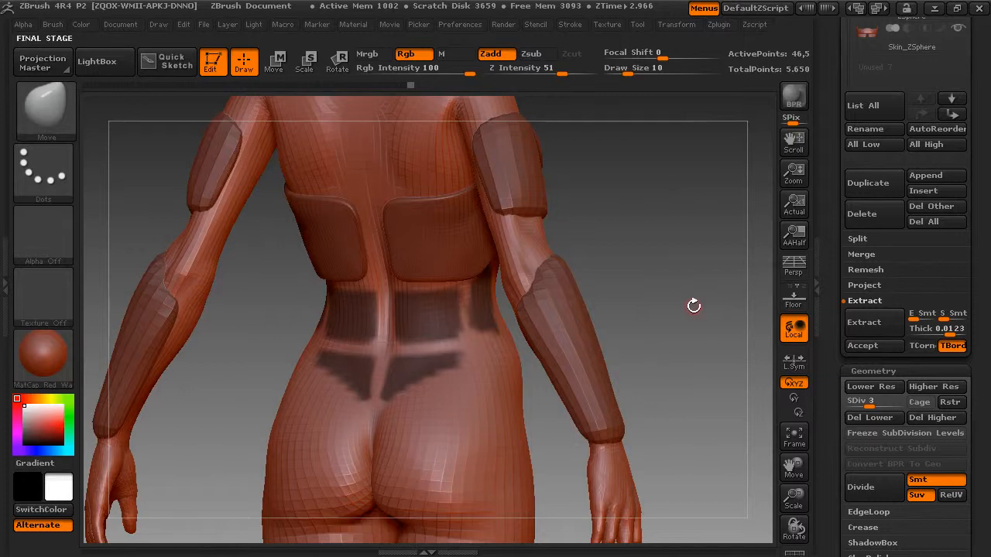
Extract the masked waist and back patches at subdivision level 4 with thickness 0.0123 and accept the result as a new subtool.
left_click_drag(871, 405, 877, 405)
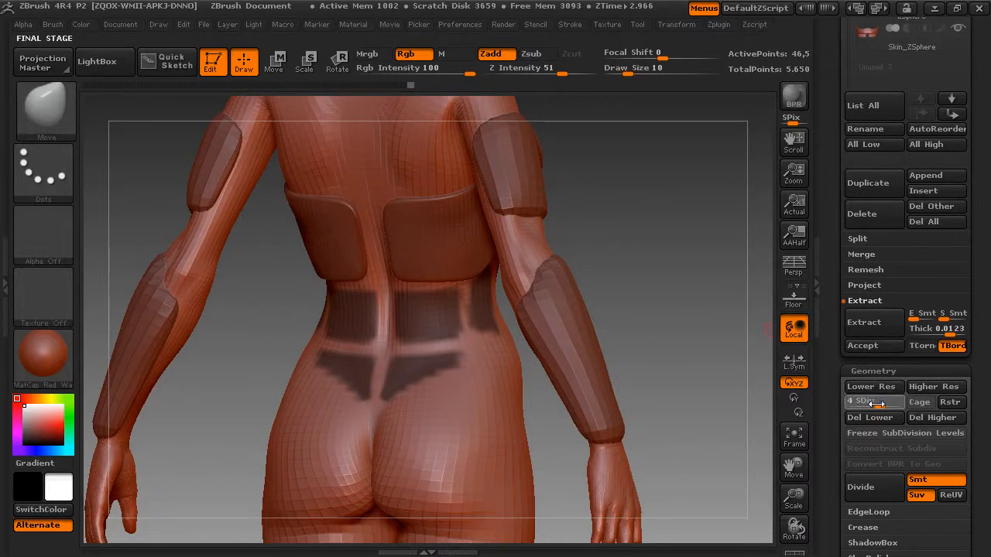
left_click(866, 323)
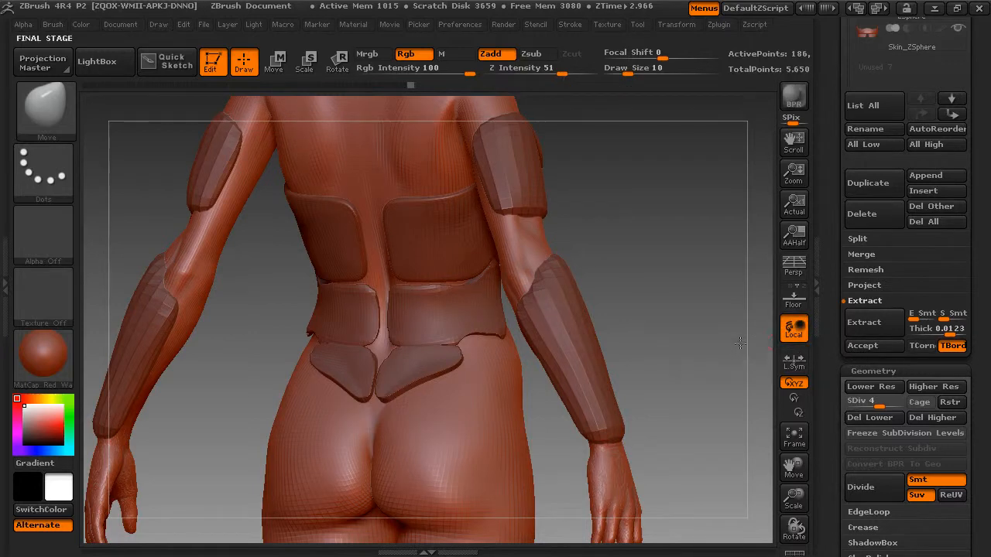
left_click(860, 346)
key("ctrl")
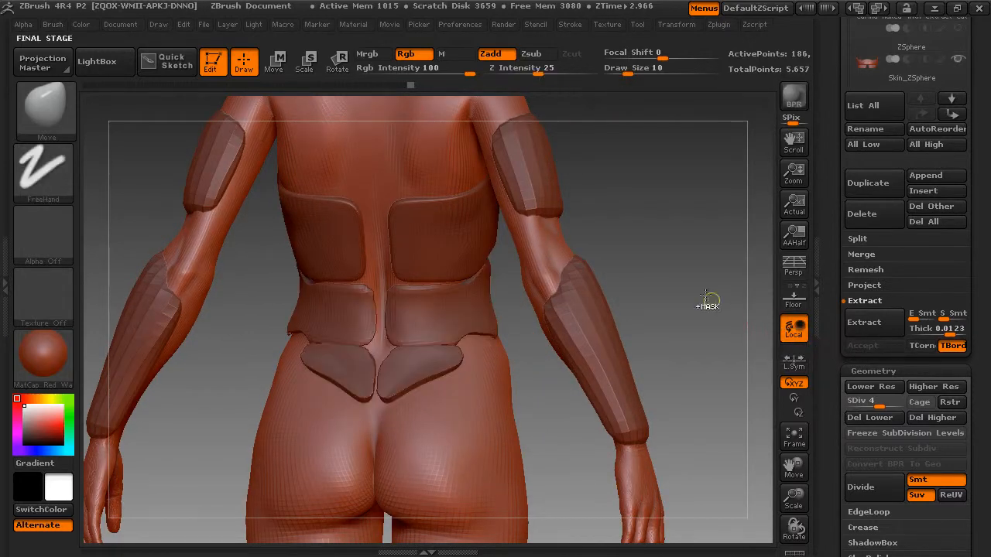
Make the newly extracted plates active and smooth their borders at Draw Size 56, keeping the plate faces masked.
key("Down")
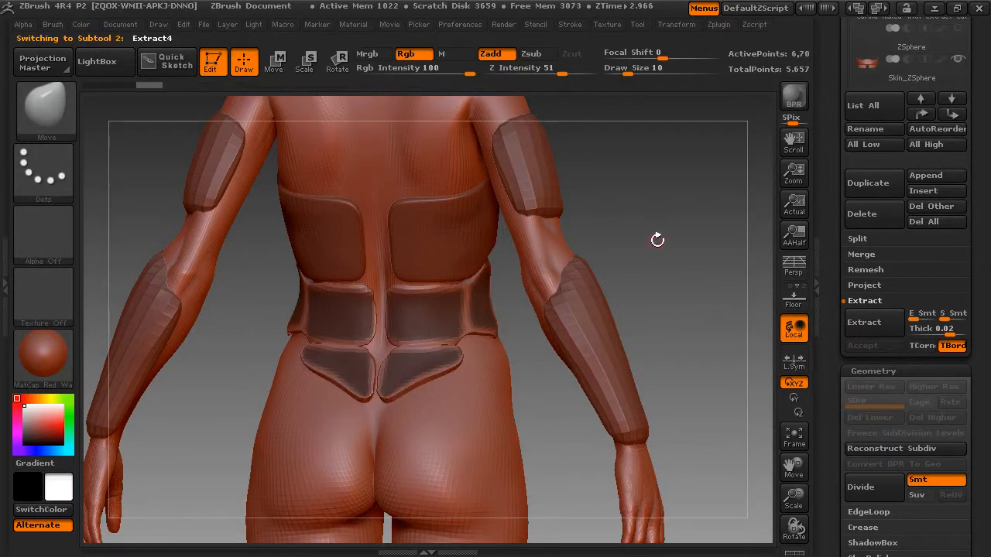
key("space")
left_click_drag(661, 239, 688, 238)
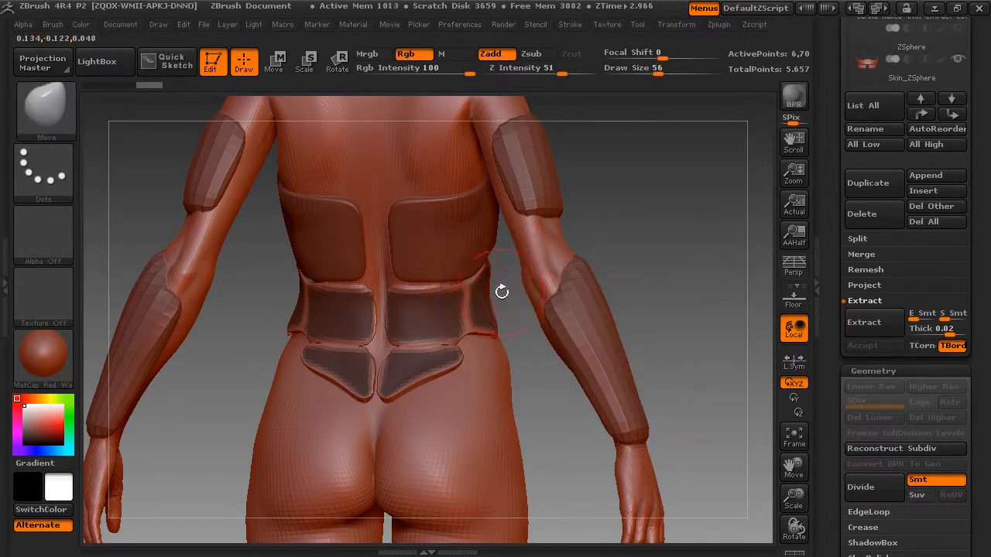
key("shift")
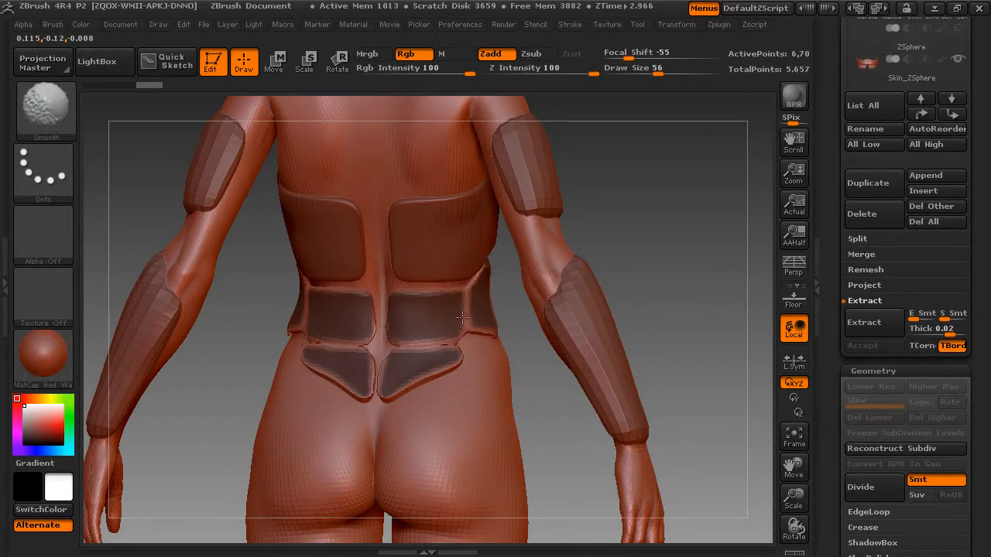
mouse_move(461, 317)
left_mouse_down("shift")
mouse_move(470, 338)
mouse_move(415, 346)
left_mouse_up("shift")
mouse_move(476, 354)
left_mouse_down("shift")
mouse_move(422, 375)
mouse_move(452, 326)
left_mouse_up("shift")
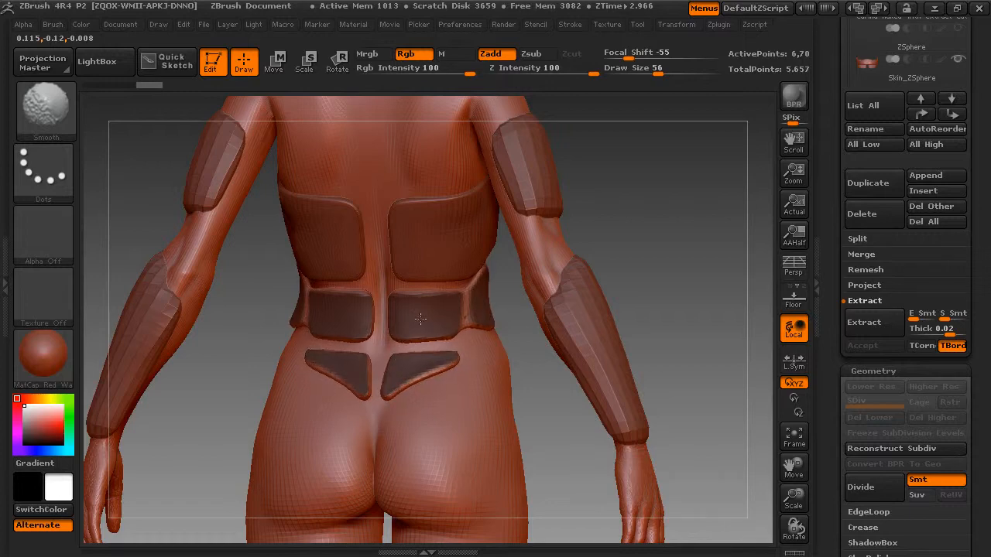
left_click_drag(466, 323, 471, 320, "shift")
Clear the mask on the waist and back plates, divide them twice to subdivision level 3, and smooth the seams beside the waist.
mouse_move(638, 232)
left_mouse_down()
mouse_move(480, 250)
mouse_move(495, 290)
left_mouse_up()
mouse_move(635, 255)
left_mouse_down()
mouse_move(686, 249)
mouse_move(648, 246)
mouse_move(635, 264)
mouse_move(681, 263)
left_mouse_up()
left_click_drag(635, 261, 720, 272)
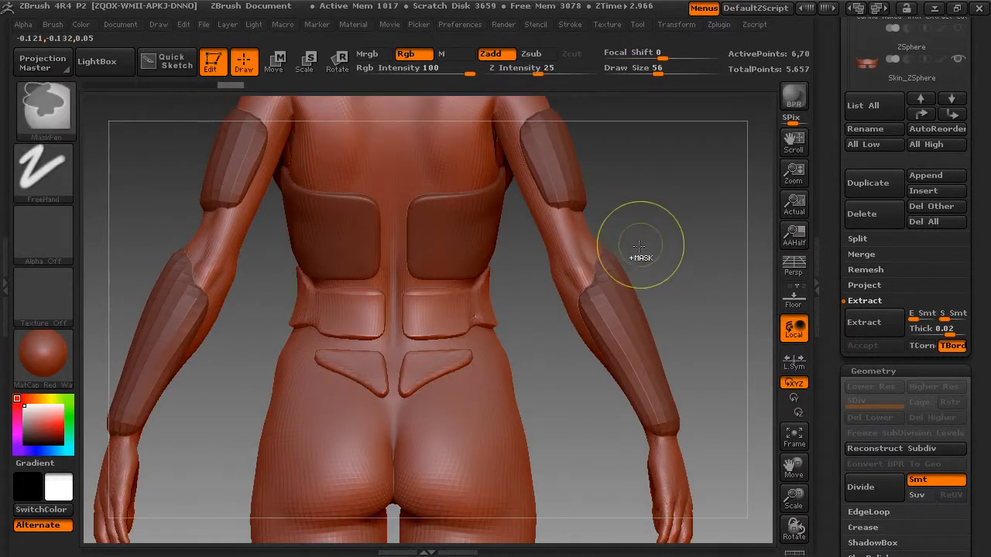
key("ctrl+d")
key("ctrl+d")
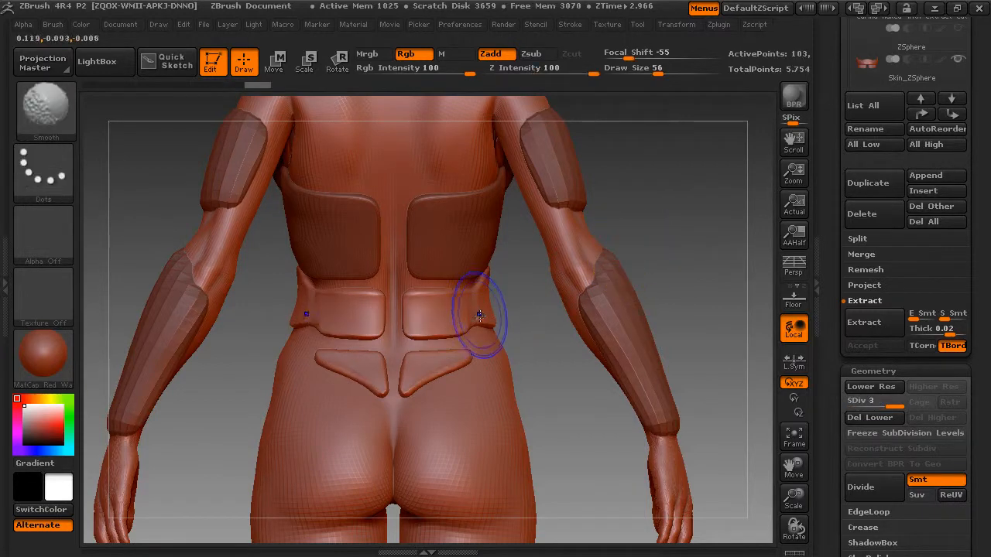
left_click_drag(480, 312, 475, 306, "shift")
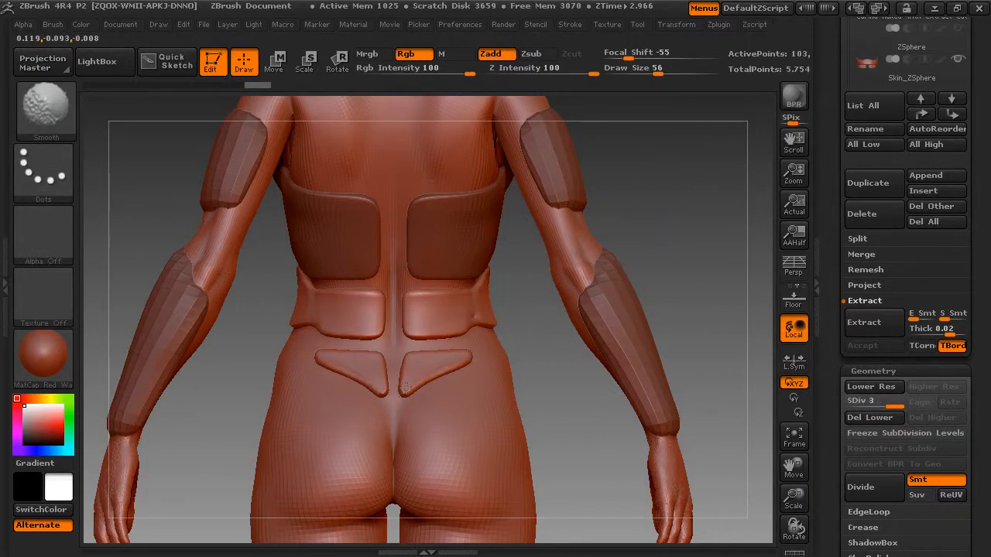
Push the front edges of the waist side plates closer to the body with the Move brush at Draw Size 56.
mouse_move(720, 319)
left_mouse_down()
mouse_move(699, 224)
mouse_move(721, 248)
mouse_move(702, 287)
mouse_move(734, 312)
mouse_move(699, 259)
mouse_move(732, 258)
mouse_move(739, 292)
mouse_move(680, 299)
left_mouse_up()
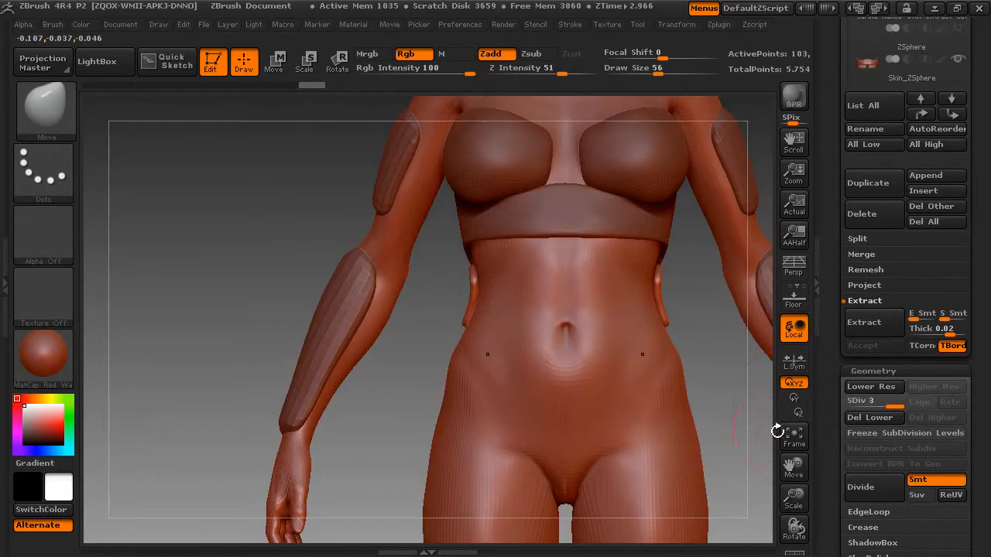
left_click_drag(787, 466, 641, 438)
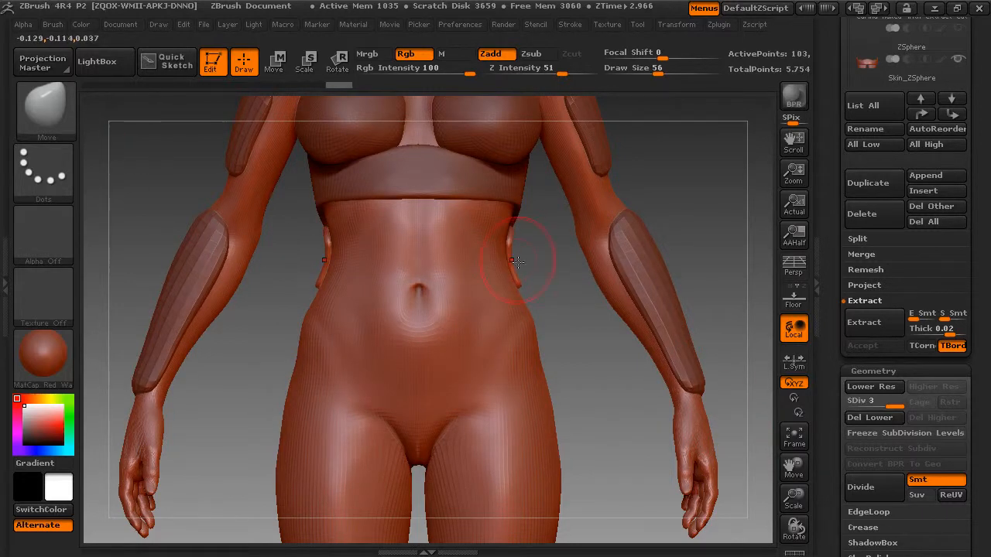
left_click_drag(514, 267, 516, 268)
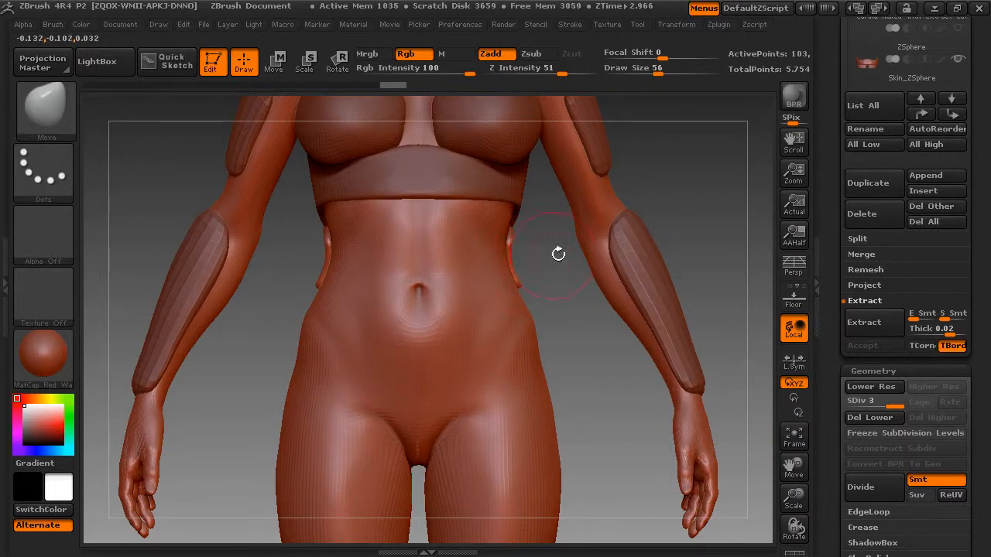
left_click_drag(823, 357, 832, 197)
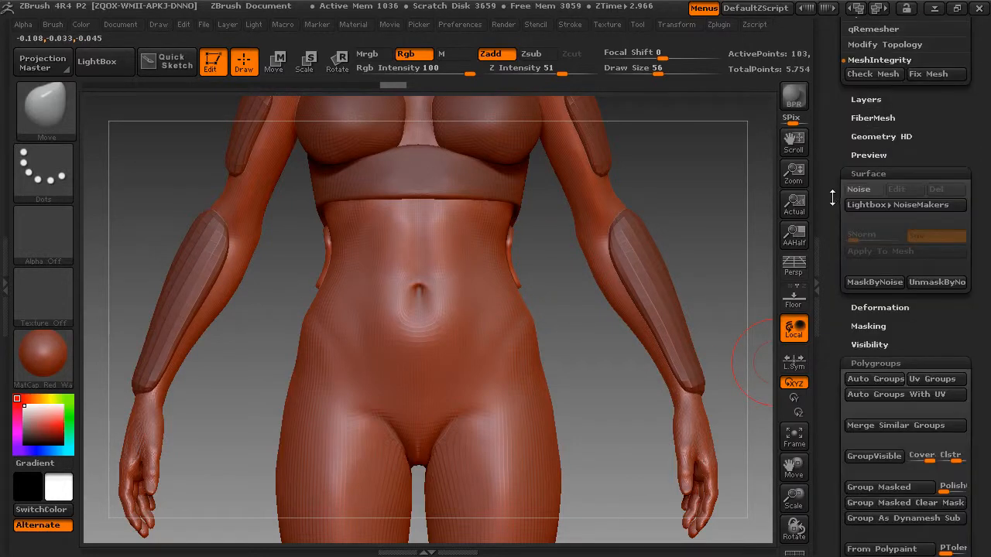
left_click_drag(832, 320, 835, 238)
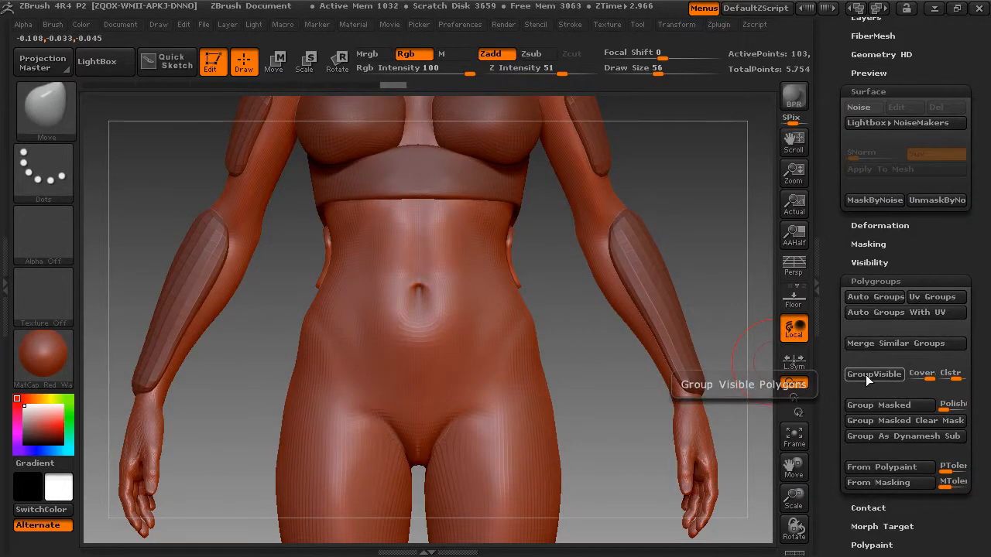
left_click(799, 441)
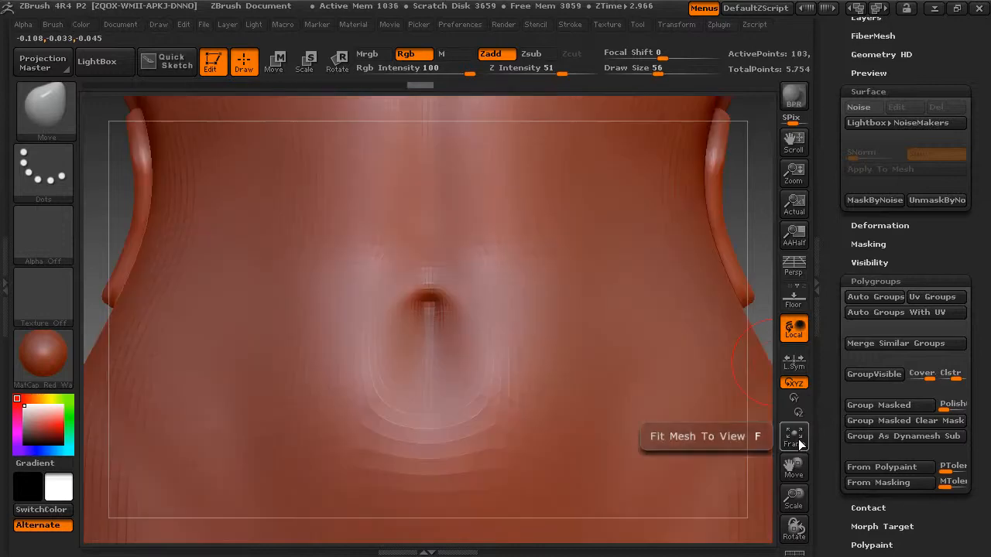
mouse_move(674, 356)
left_mouse_down()
mouse_move(646, 348)
mouse_move(686, 351)
left_mouse_up()
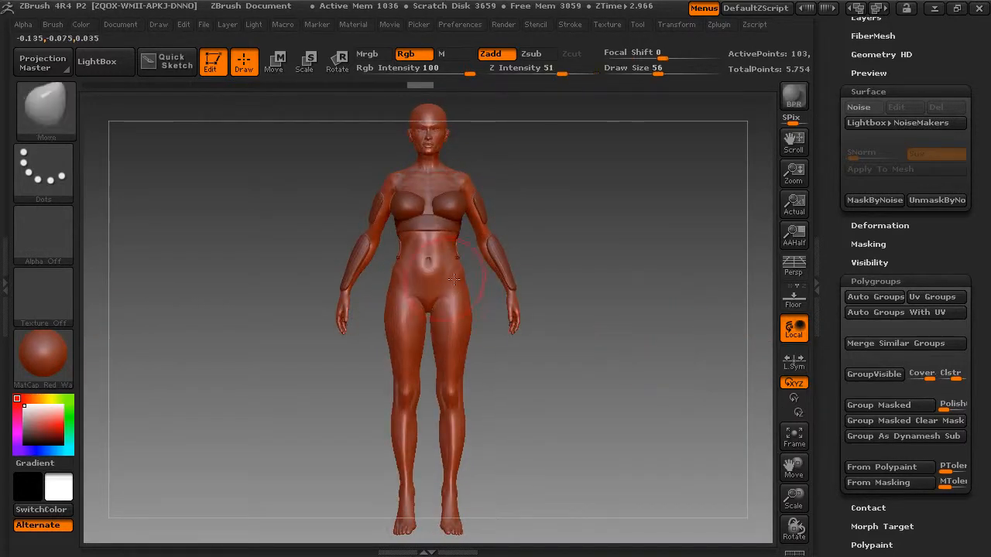